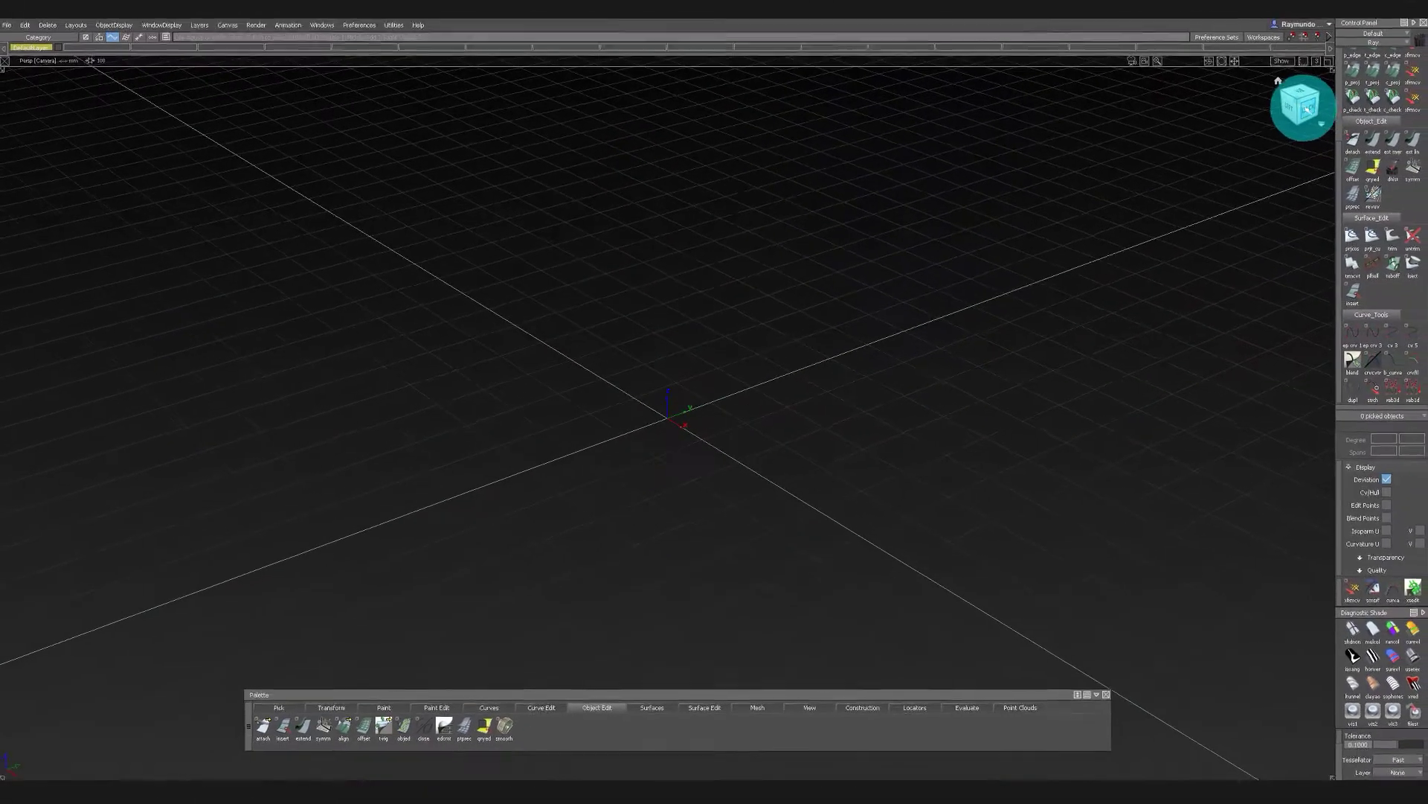
In the top view, draw two equal straight curves parallel to the Y axis, one on each side of the origin
left_click(1298, 90)
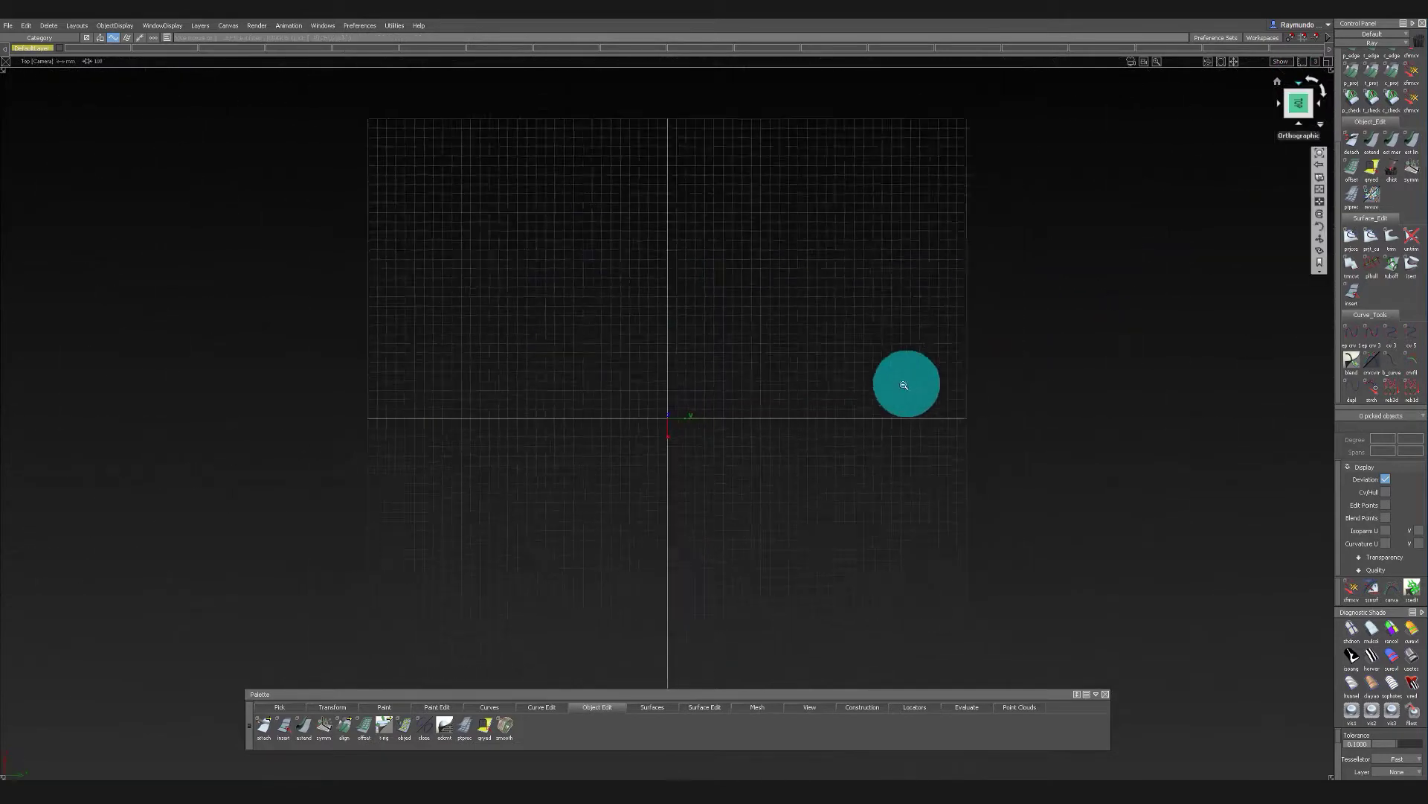
middle_click_drag(826, 444, 813, 386, "alt+shift")
left_click_drag(811, 384, 488, 279, "ctrl+shift")
left_click(393, 499, "alt")
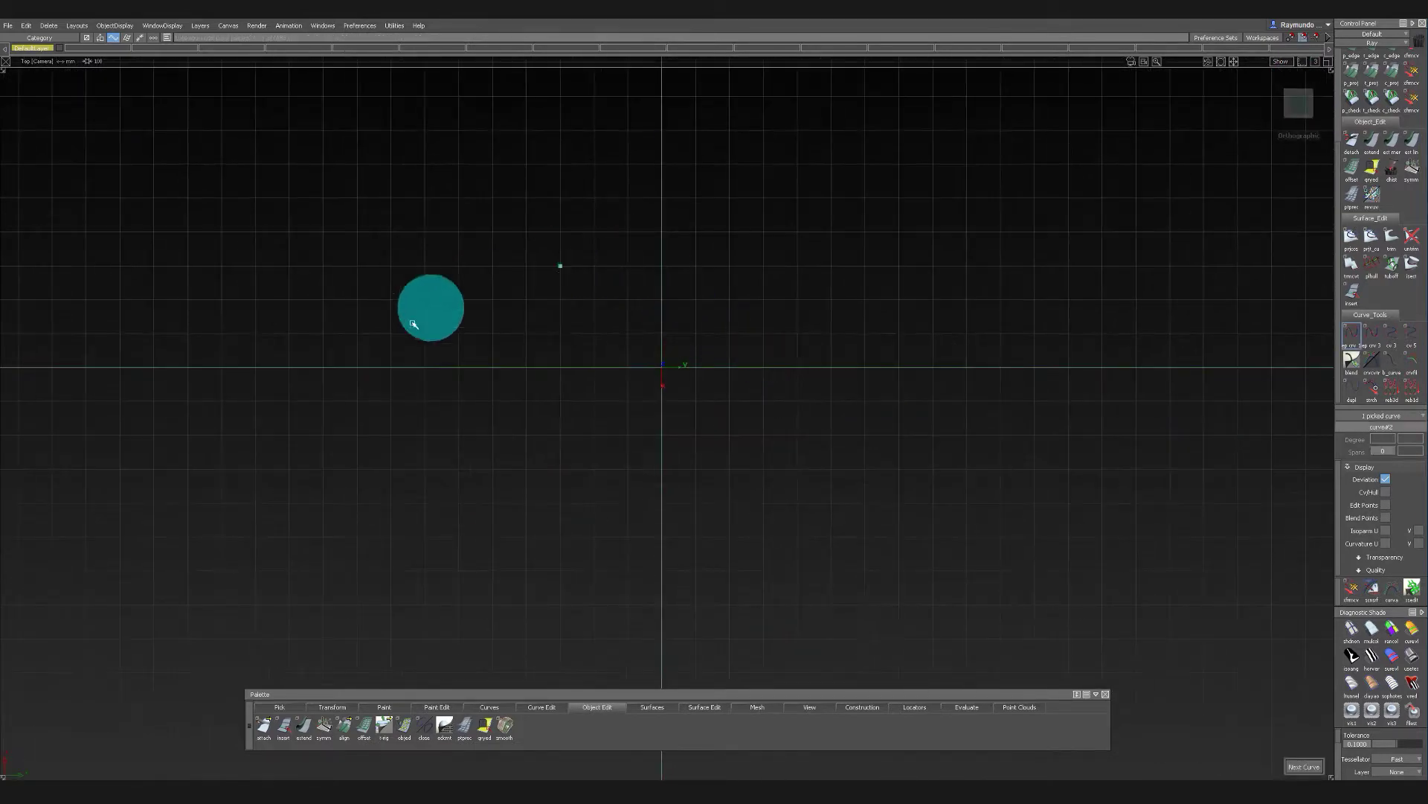
left_click(965, 498, "alt")
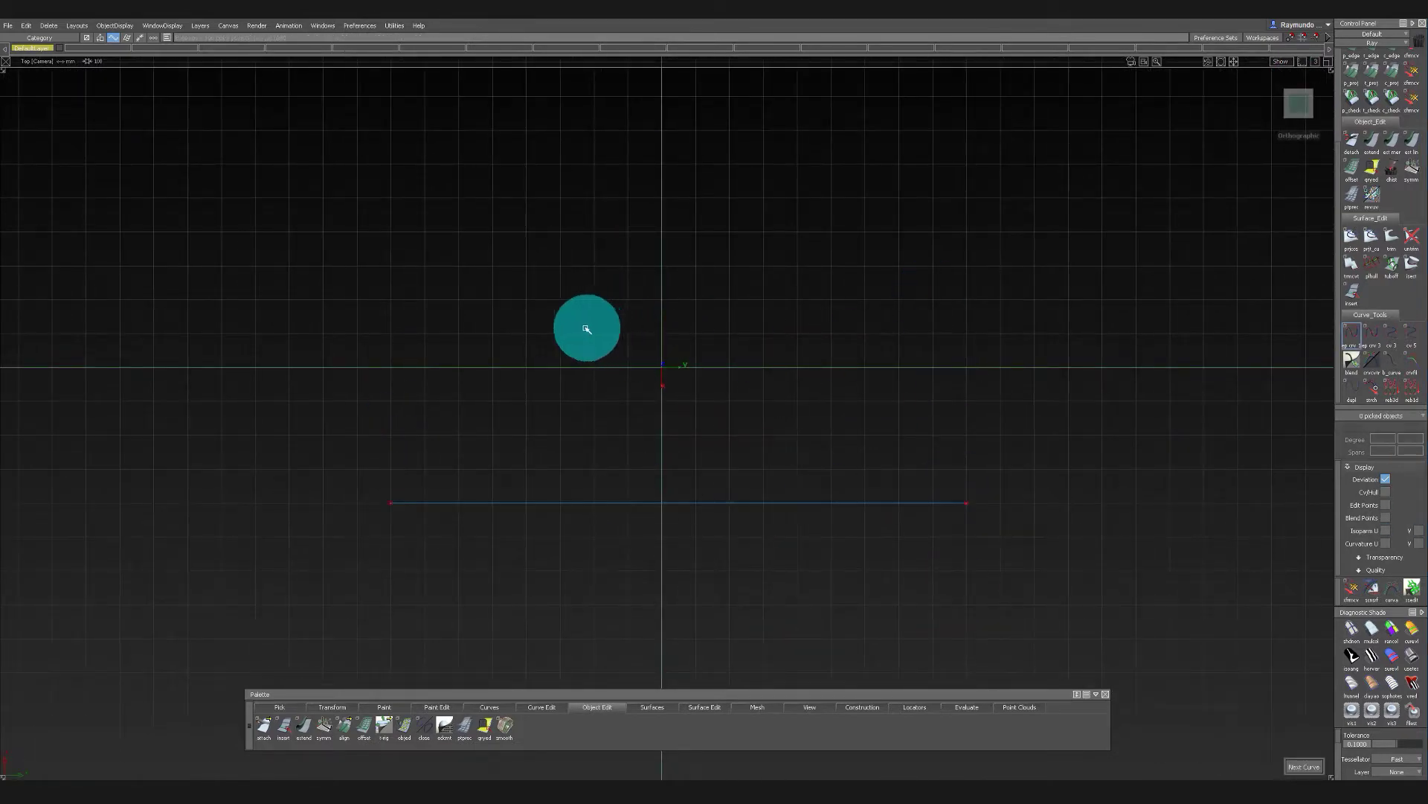
left_click(391, 266)
left_click(696, 266)
left_click_drag(795, 261, 969, 262, "alt")
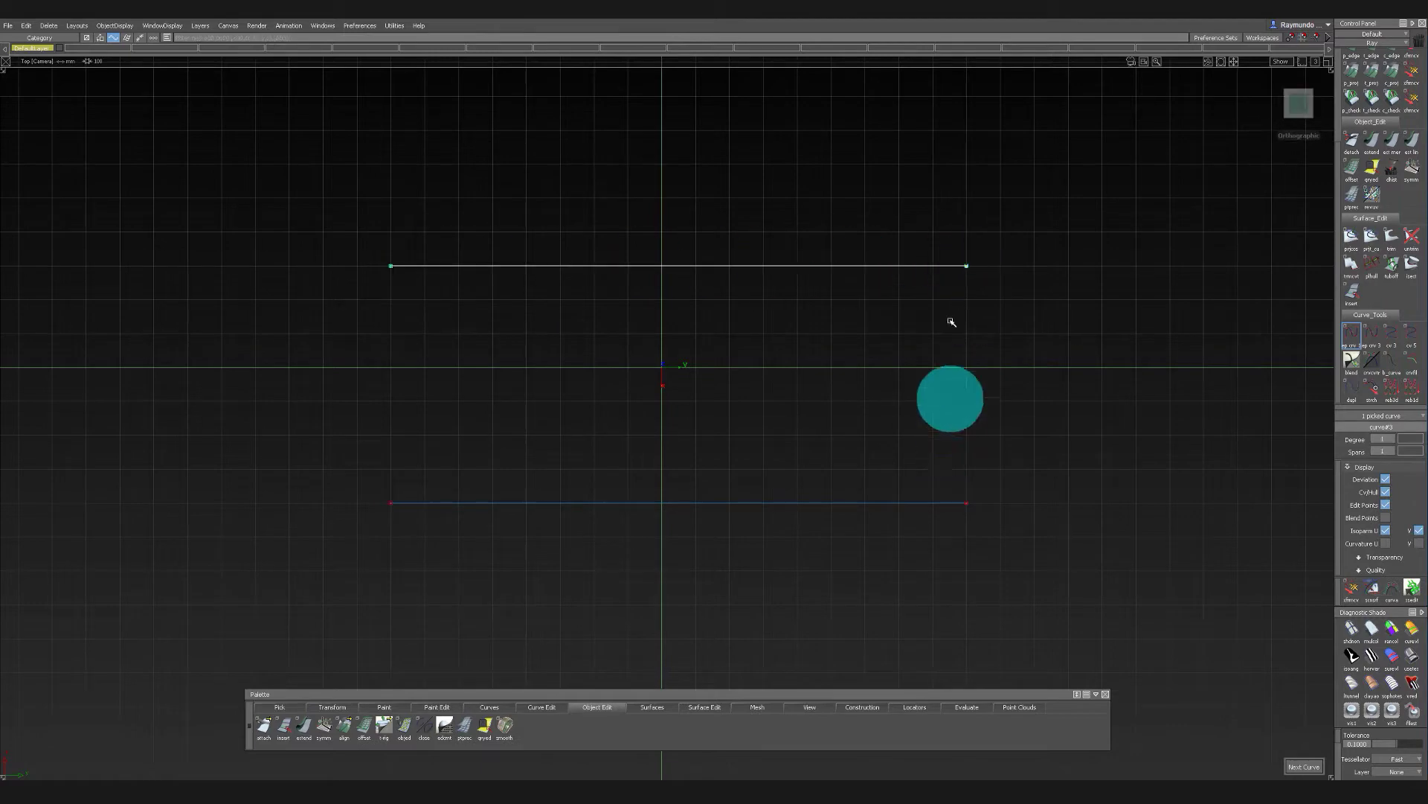
Return to the perspective view and rebuild both straight lines as single-span degree 3 curves
left_click_drag(950, 402, 911, 302, "ctrl+shift")
middle_click_drag(920, 307, 998, 290, "alt+shift")
key("F8")
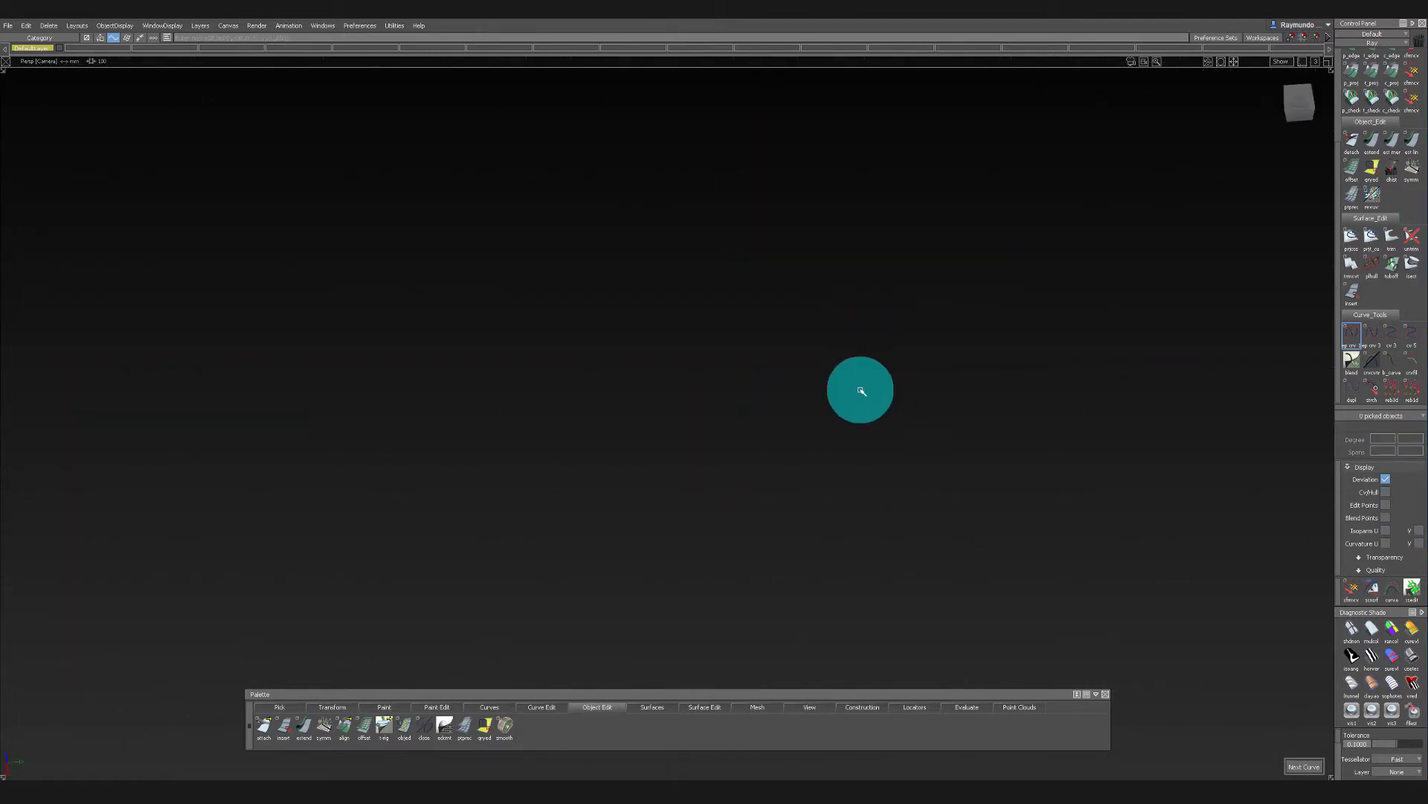
left_click_drag(862, 391, 756, 328, "alt+shift")
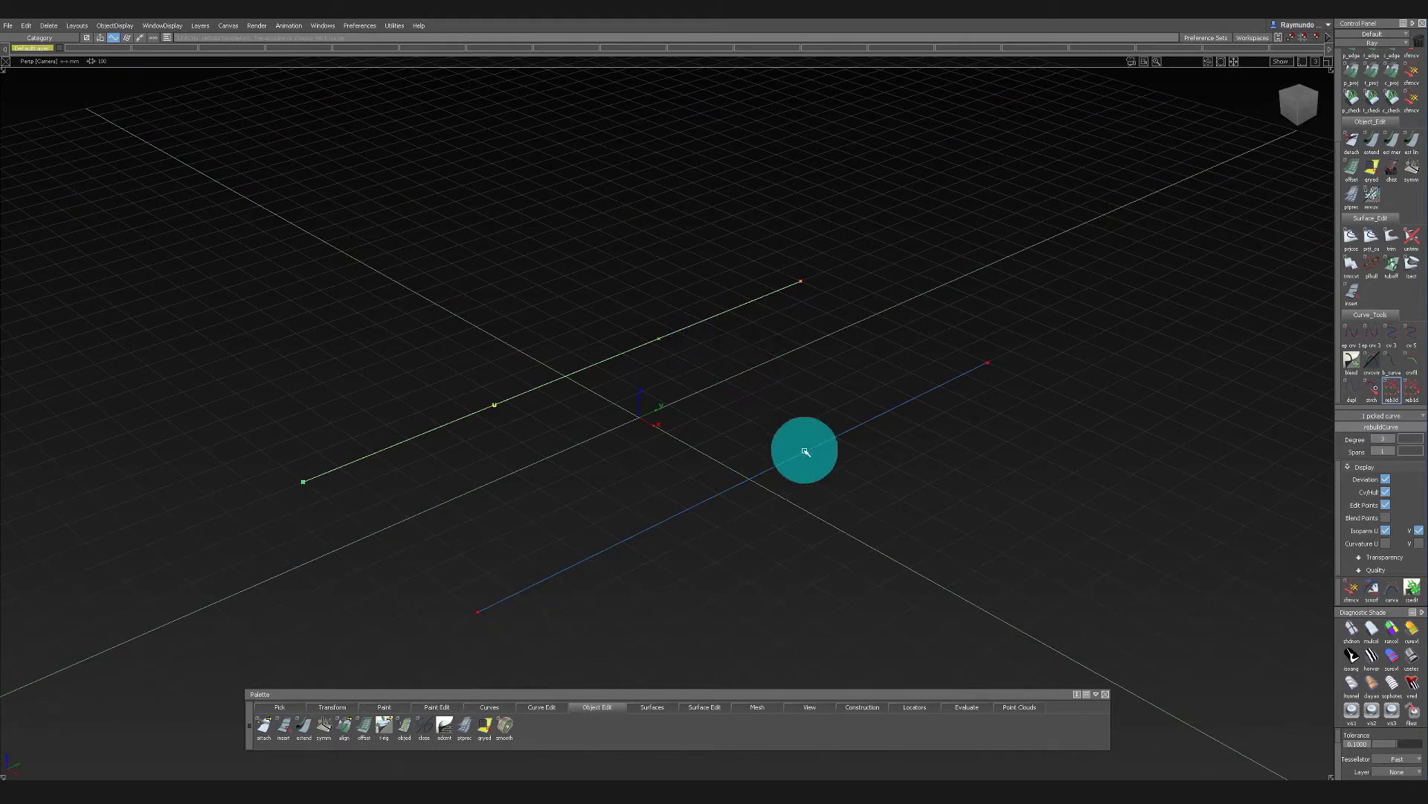
Raise the two middle CVs of both curves vertically so each curve forms an upward arch, and clear the selection
left_click_drag(807, 451, 806, 557, "ctrl+shift")
left_click_drag(431, 342, 733, 467)
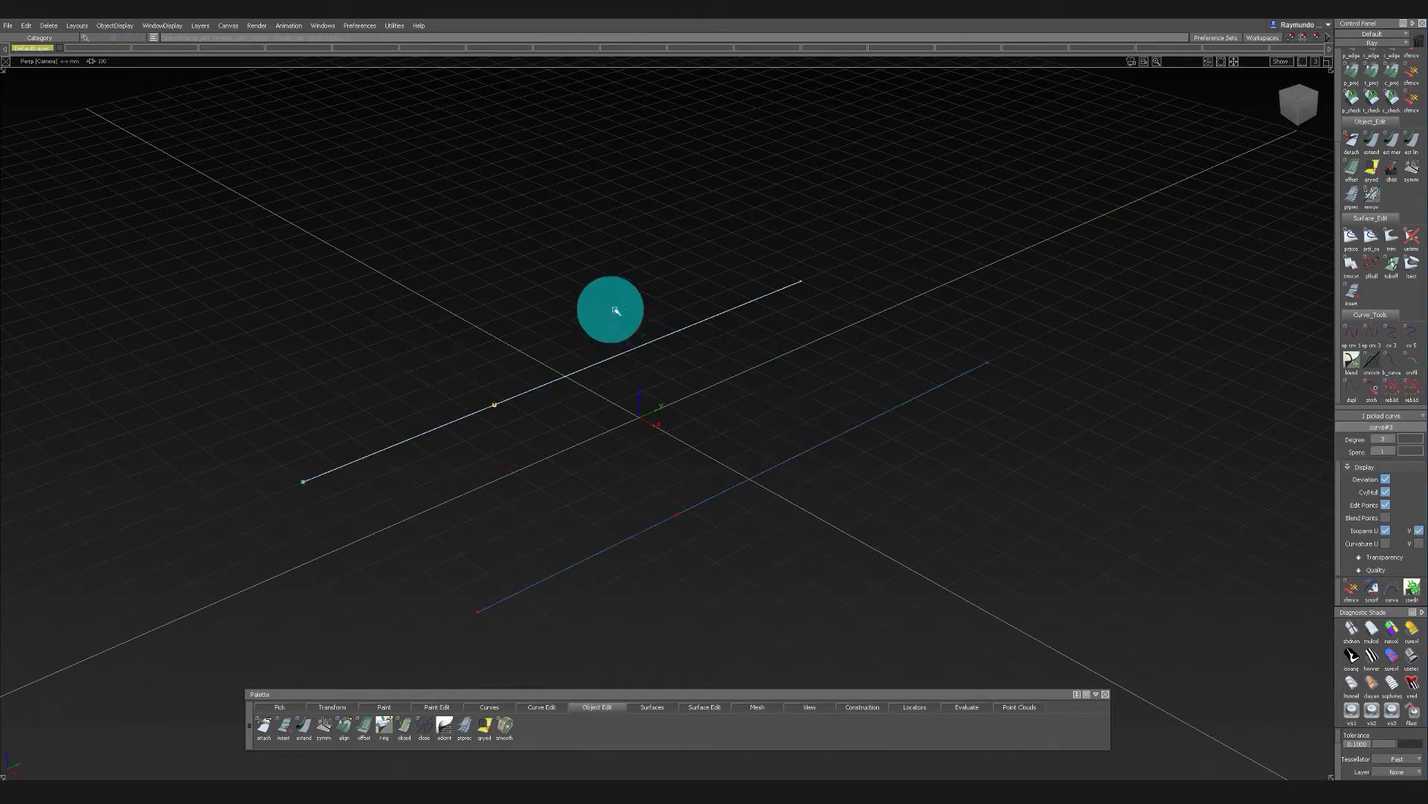
left_click_drag(868, 449, 886, 460)
left_click_drag(647, 480, 707, 539)
left_click_drag(876, 573, 886, 419, "alt+shift")
right_click_drag(994, 380, 1011, 183)
left_click_drag(1009, 284, 996, 441, "alt+shift")
left_click_drag(995, 441, 845, 485, "ctrl+shift")
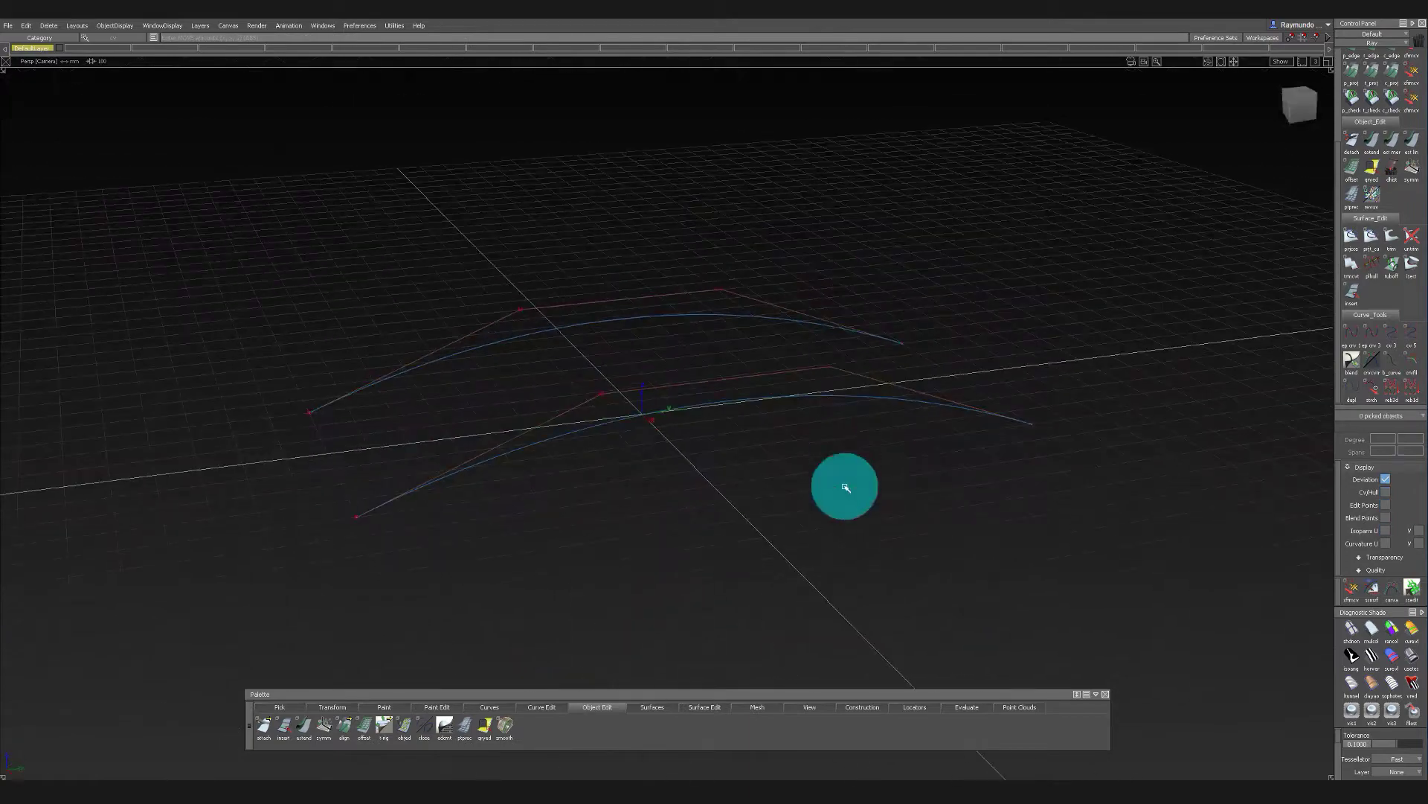
Build a Skin surface between the two arched curves
left_click(717, 402)
mouse_move(717, 496)
left_mouse_down("alt+shift")
mouse_move(1062, 491)
mouse_move(1014, 350)
left_mouse_up("alt+shift")
mouse_move(947, 382)
left_mouse_down("alt+shift")
mouse_move(1034, 377)
mouse_move(701, 424)
mouse_move(602, 414)
left_mouse_up("alt+shift")
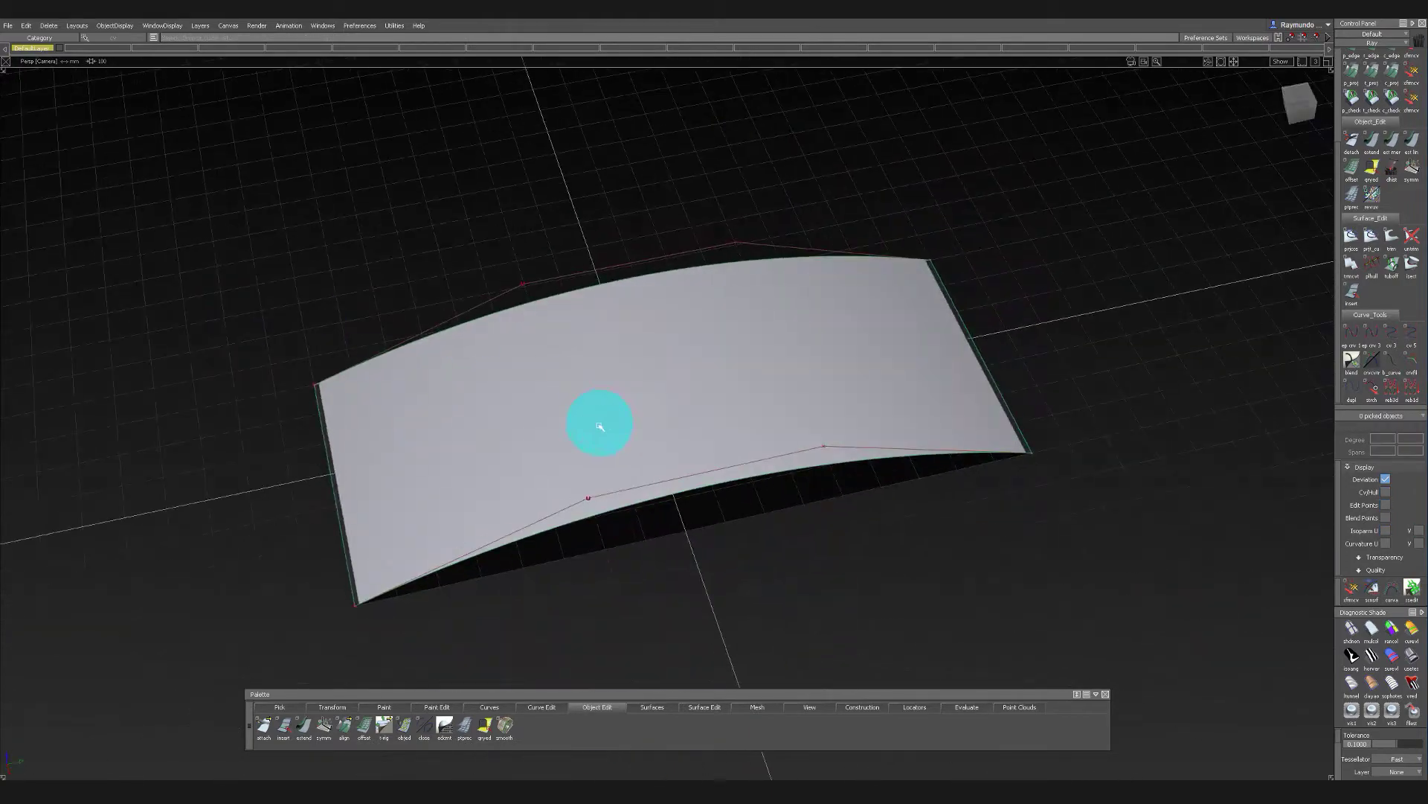
mouse_move(593, 360)
left_mouse_down("alt+shift")
mouse_move(657, 599)
mouse_move(654, 409)
mouse_move(685, 424)
mouse_move(689, 660)
mouse_move(682, 595)
left_mouse_up("alt+shift")
Reopen the skin surface with Query Edit, enable the proportional crown and set its value to 0.1
left_click_drag(838, 400, 629, 400, "ctrl+shift")
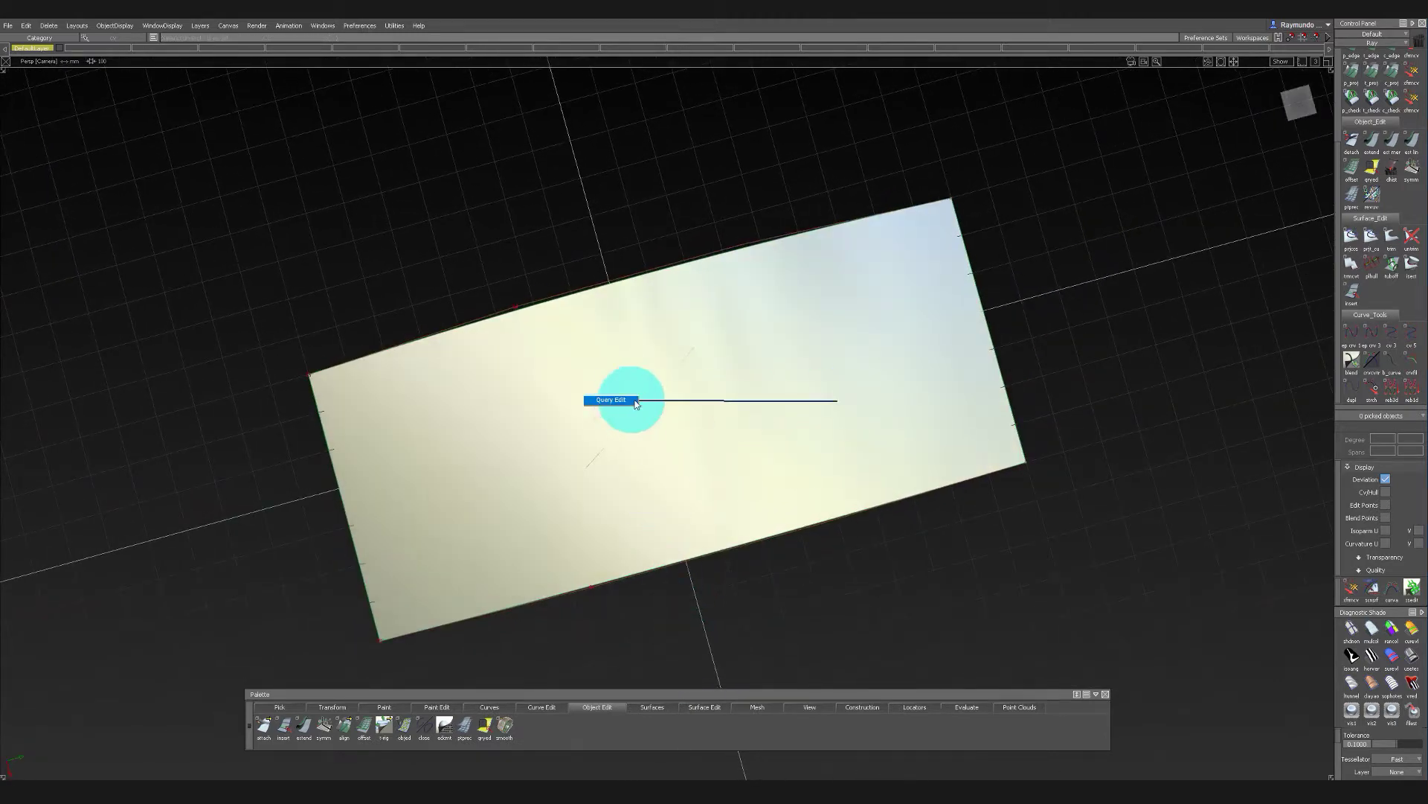
left_click_drag(764, 396, 774, 313, "alt+shift")
left_click(786, 336)
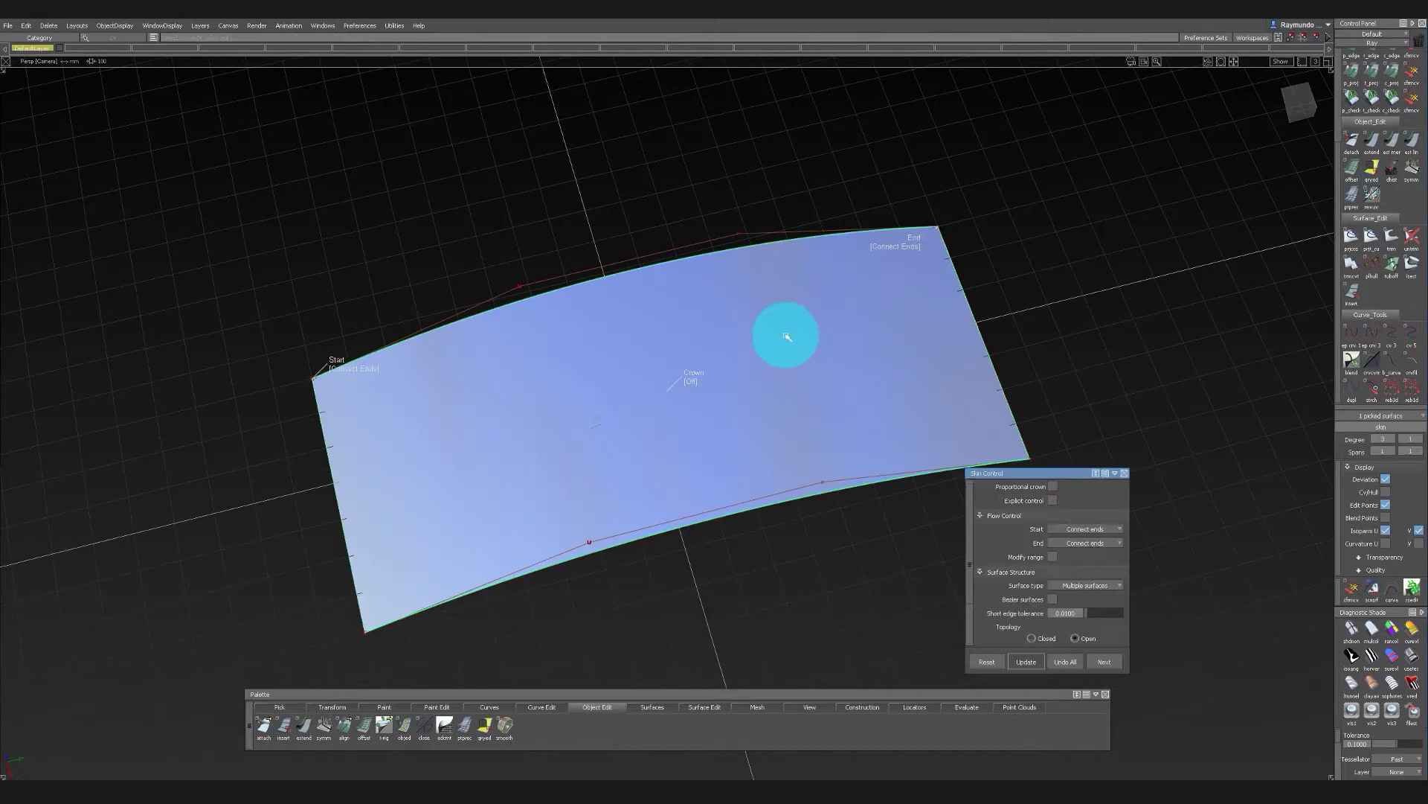
left_click_drag(543, 495, 983, 409, "alt+shift")
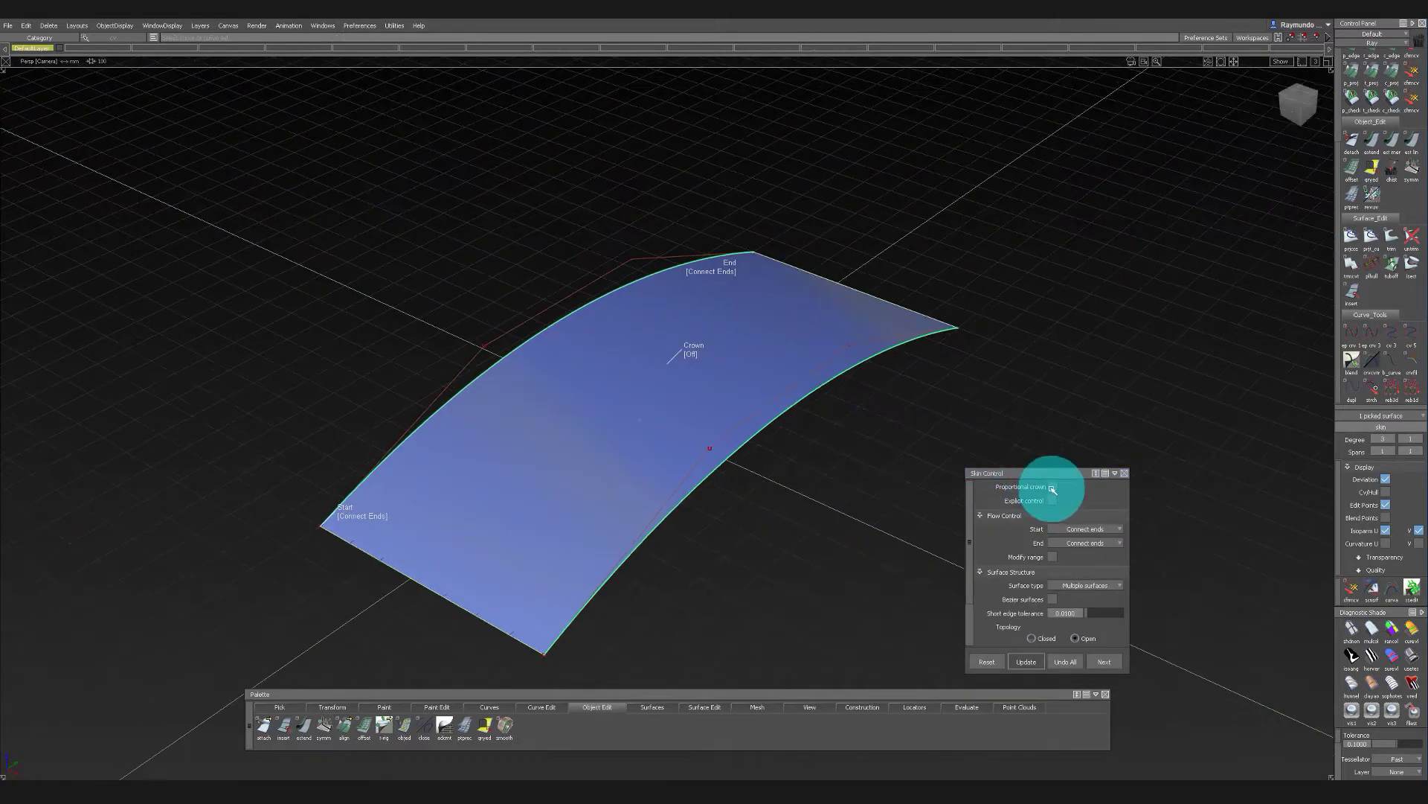
left_click(1052, 487)
left_click_drag(1093, 499, 1131, 501)
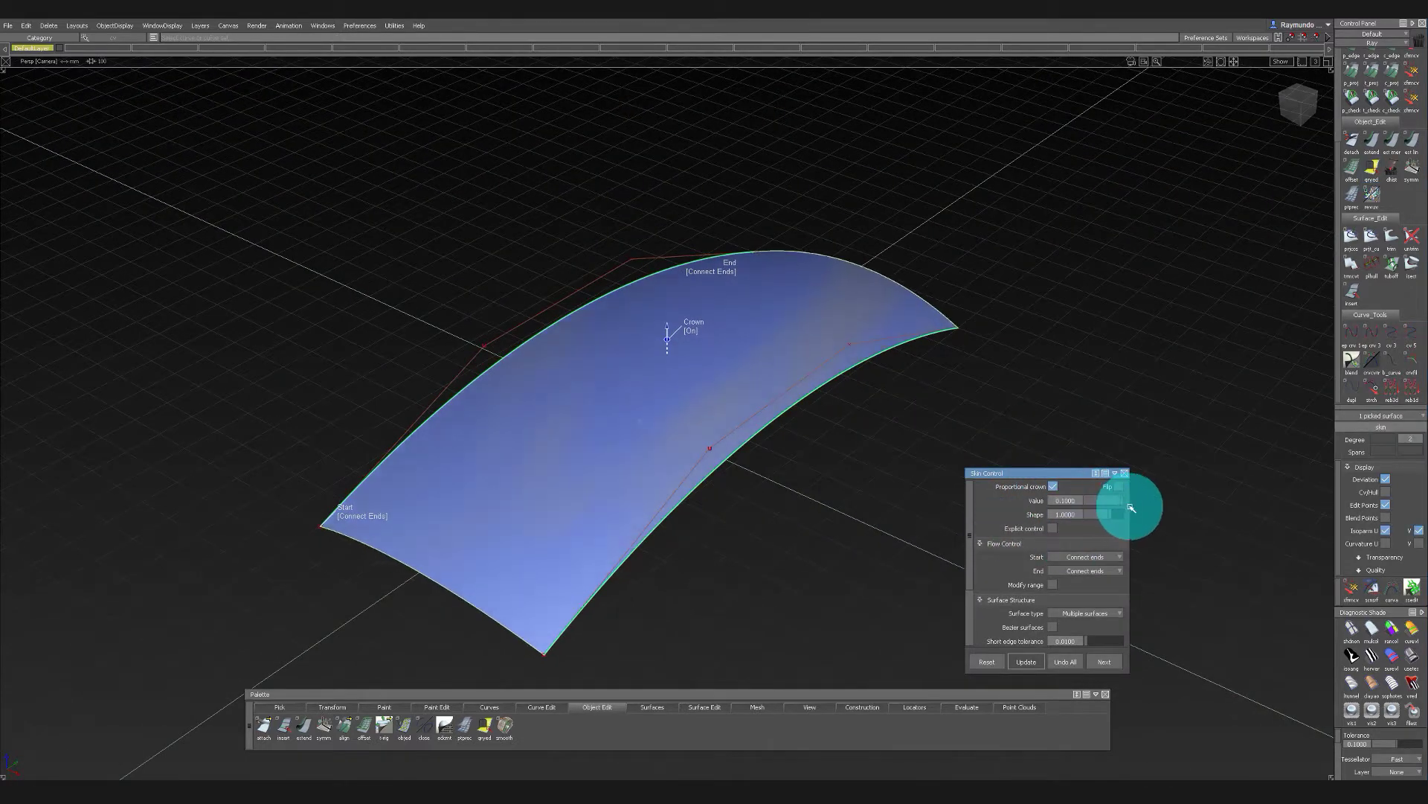
left_click_drag(940, 268, 516, 79, "alt+shift")
left_click_drag(731, 359, 566, 253, "ctrl+shift")
Select the two arched curves, turn off their control display, and clear the selection
left_click_drag(558, 245, 574, 202, "alt+shift")
left_click_drag(244, 196, 1134, 625)
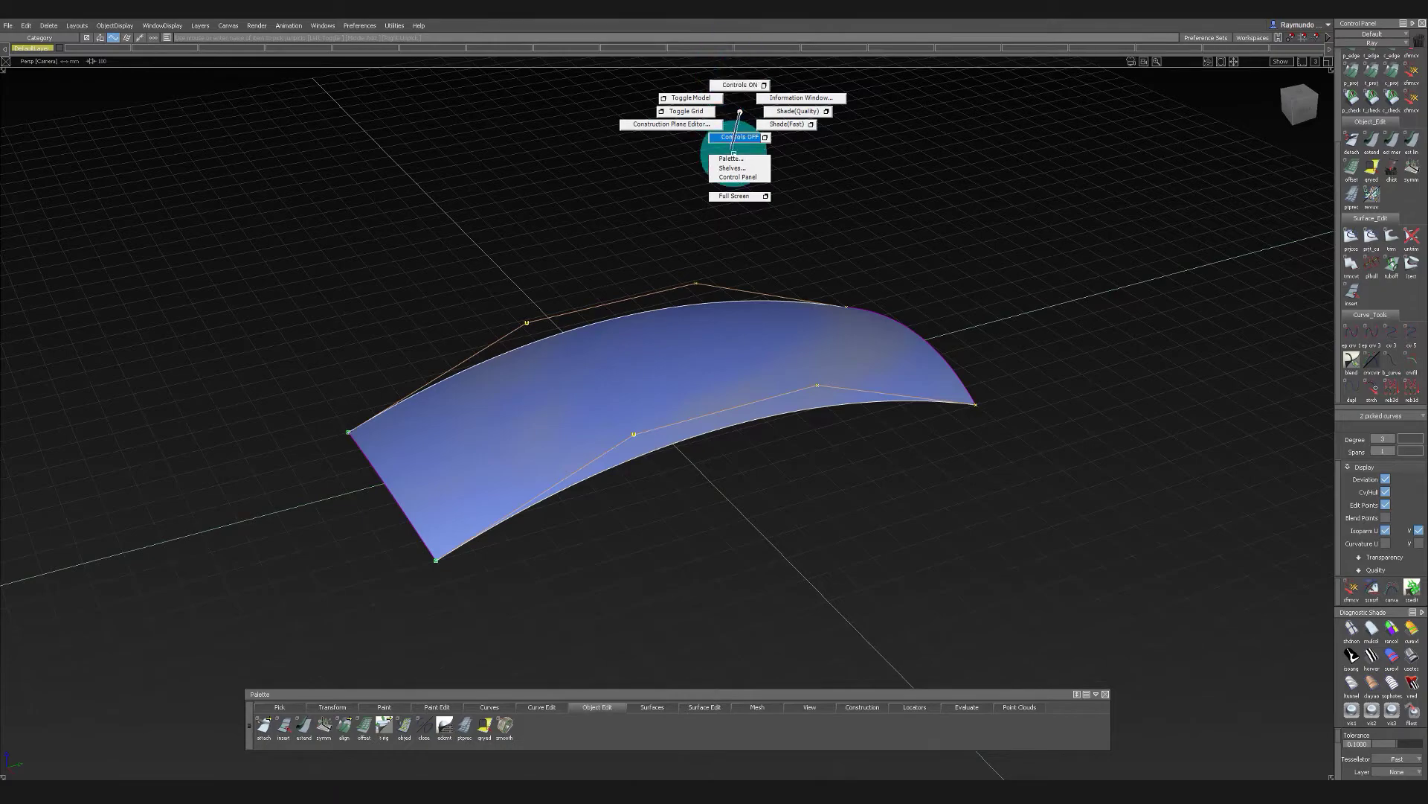
right_click_drag(742, 105, 740, 135, "ctrl+shift")
mouse_move(733, 145)
left_mouse_down("alt+shift")
mouse_move(721, 216)
mouse_move(733, 126)
left_mouse_up("alt+shift")
left_click_drag(733, 496, 794, 171, "ctrl+shift")
mouse_move(533, 123)
left_mouse_down("alt+shift")
mouse_move(497, 258)
mouse_move(619, 380)
mouse_move(613, 241)
mouse_move(520, 351)
left_mouse_up("alt+shift")
In the top view, draw two straight lines crossing the surface, one nearly perpendicular to its long edges and one slanted
left_click(1298, 96)
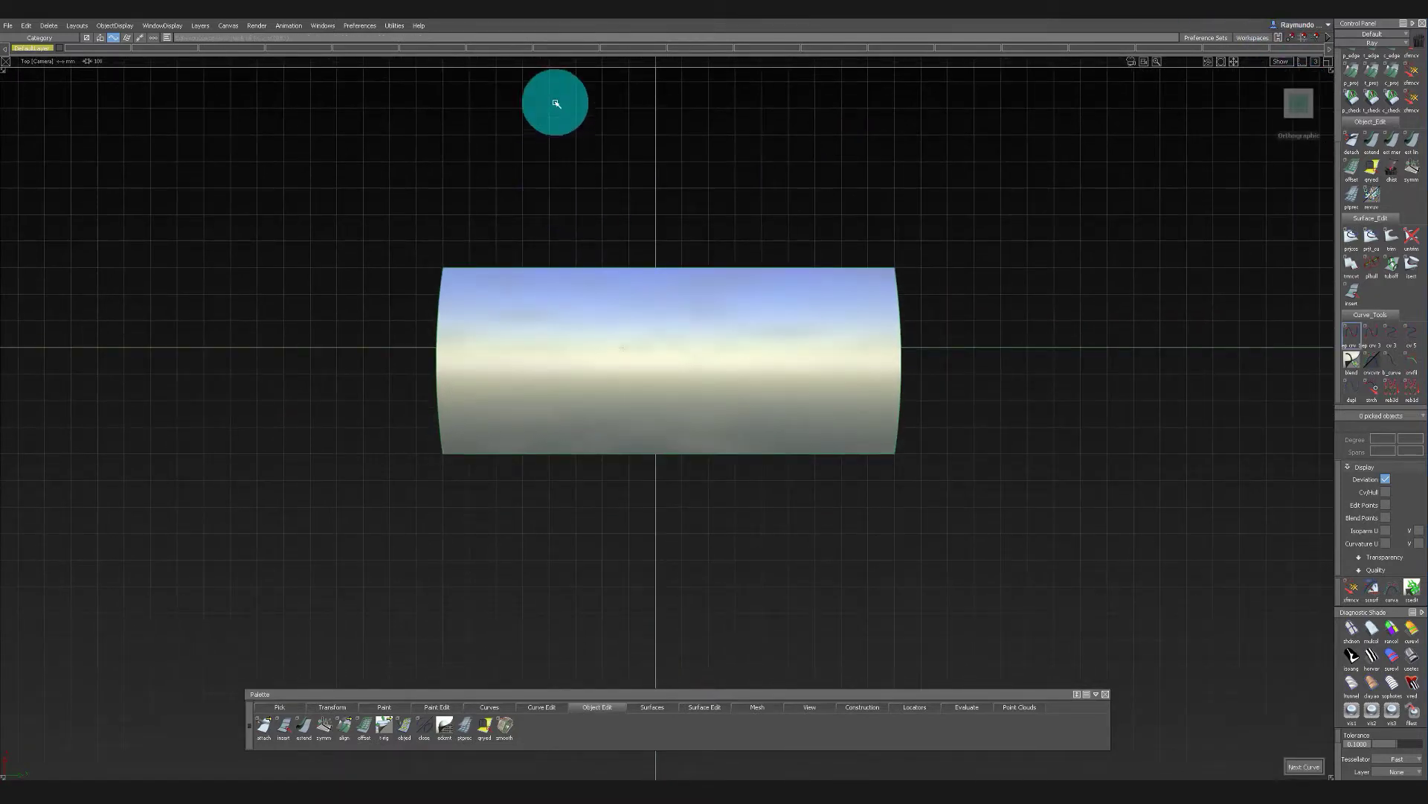
left_click(556, 103)
left_click(564, 631)
left_click_drag(721, 615, 725, 178, "ctrl+shift")
left_click(860, 149)
left_click(730, 589)
Project the two crossing lines onto the crowned surface and trim it, keeping only the section between them
left_click(650, 339)
mouse_move(421, 126)
left_mouse_down()
mouse_move(943, 230)
mouse_move(941, 249)
left_mouse_up()
left_click_drag(906, 550, 885, 61, "ctrl+shift")
key("t")
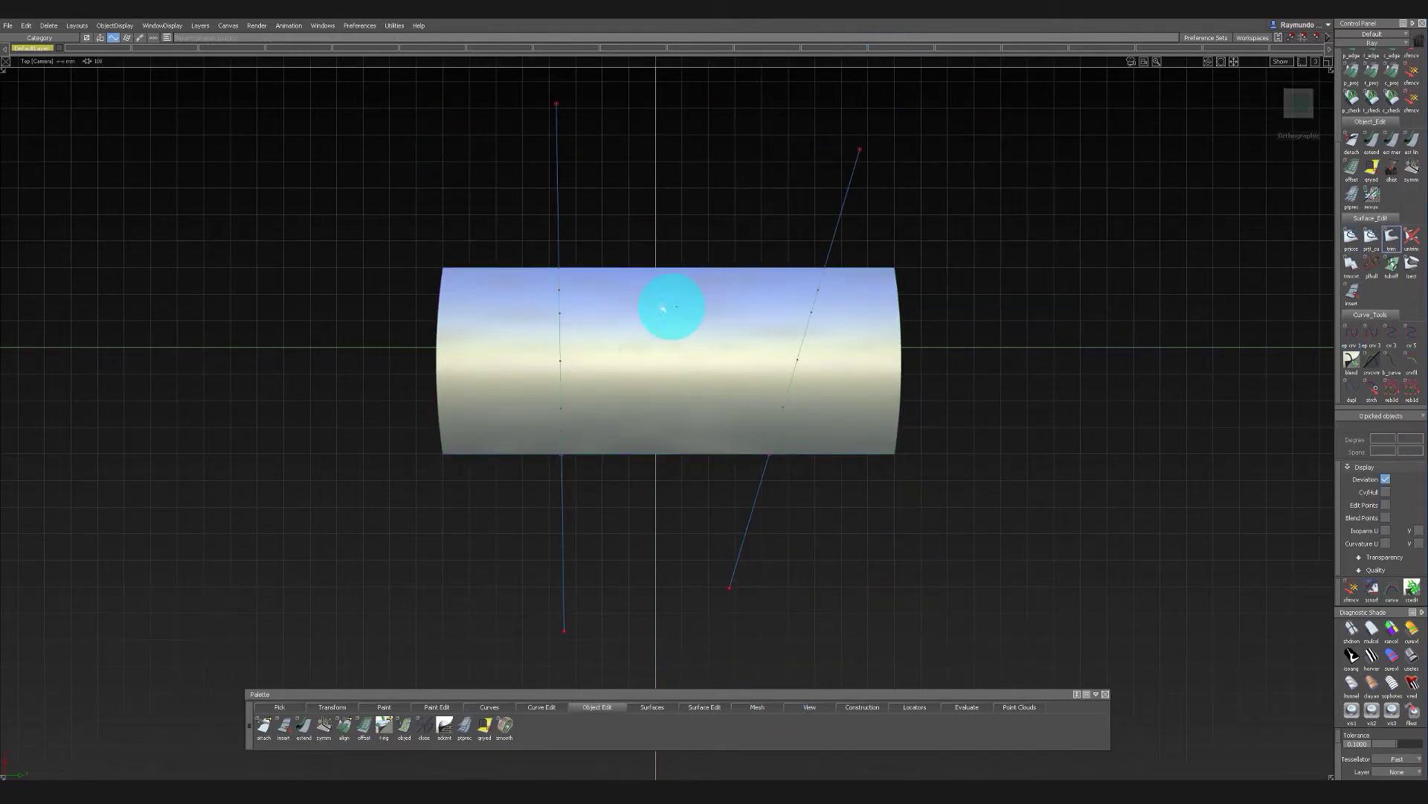
key("space")
key("F8")
left_click_drag(784, 215, 584, 345, "alt+shift")
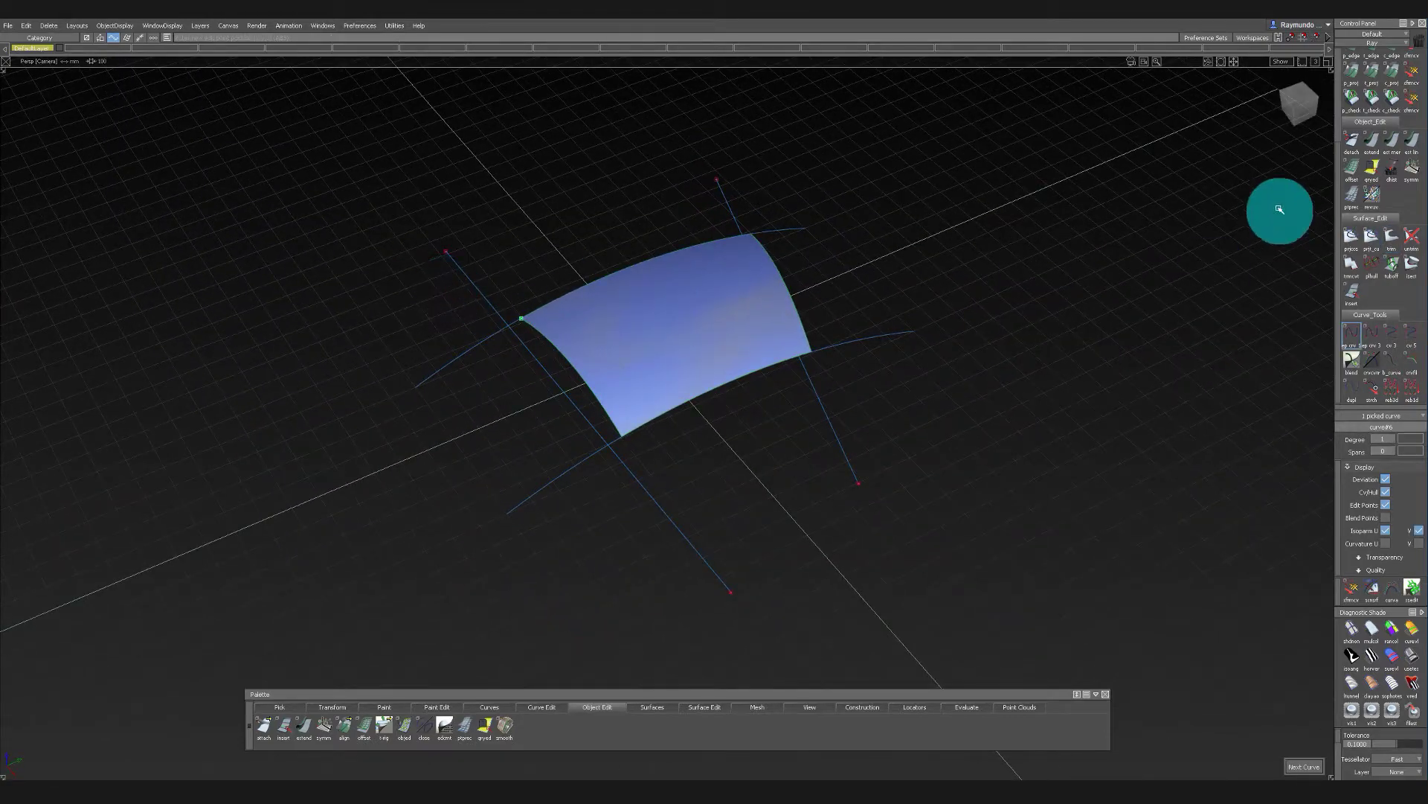
In the back view, draw a straight line from the corner of the trimmed surface diagonally upward and outward
left_click(1319, 109)
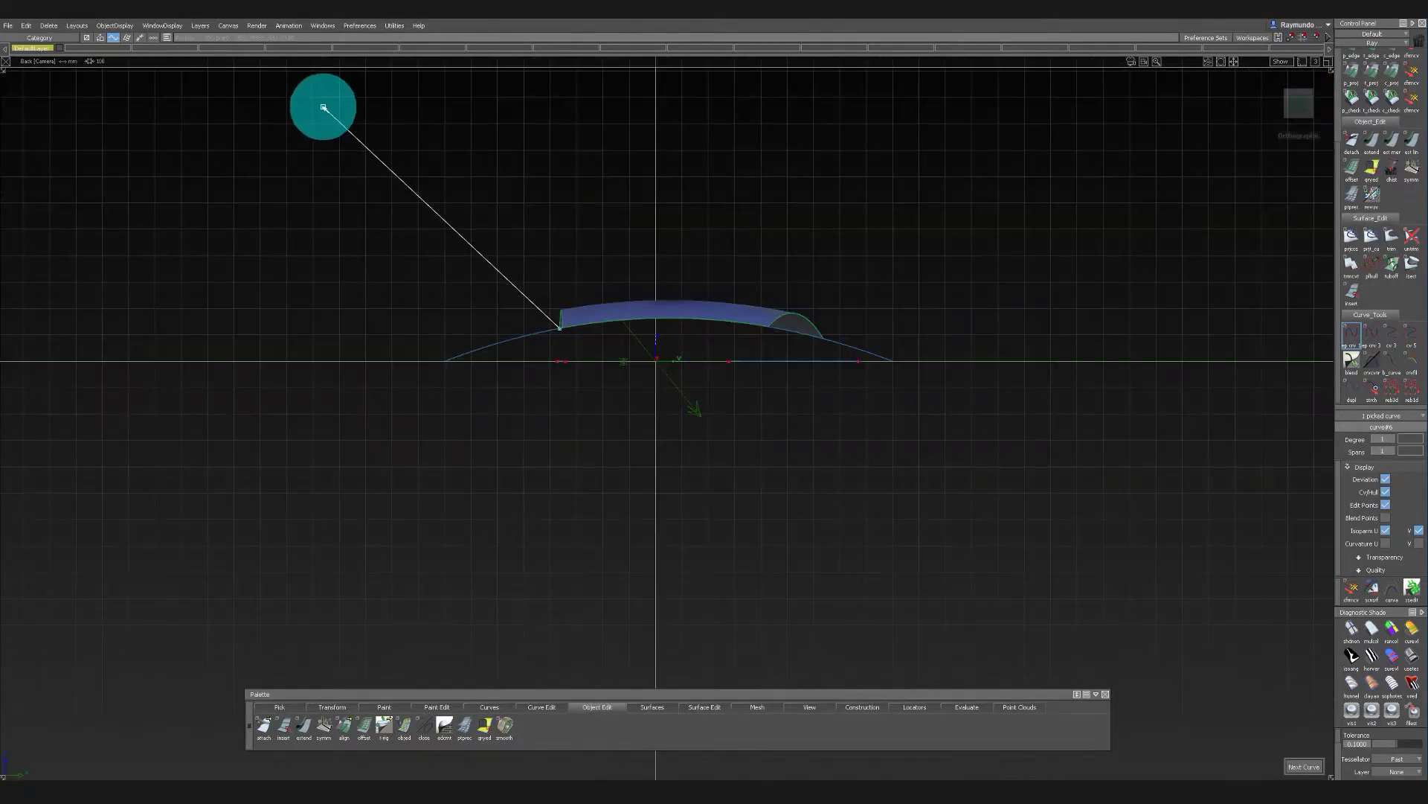
left_click_drag(324, 108, 667, 515, "alt+shift")
left_click_drag(635, 429, 634, 360, "alt+shift")
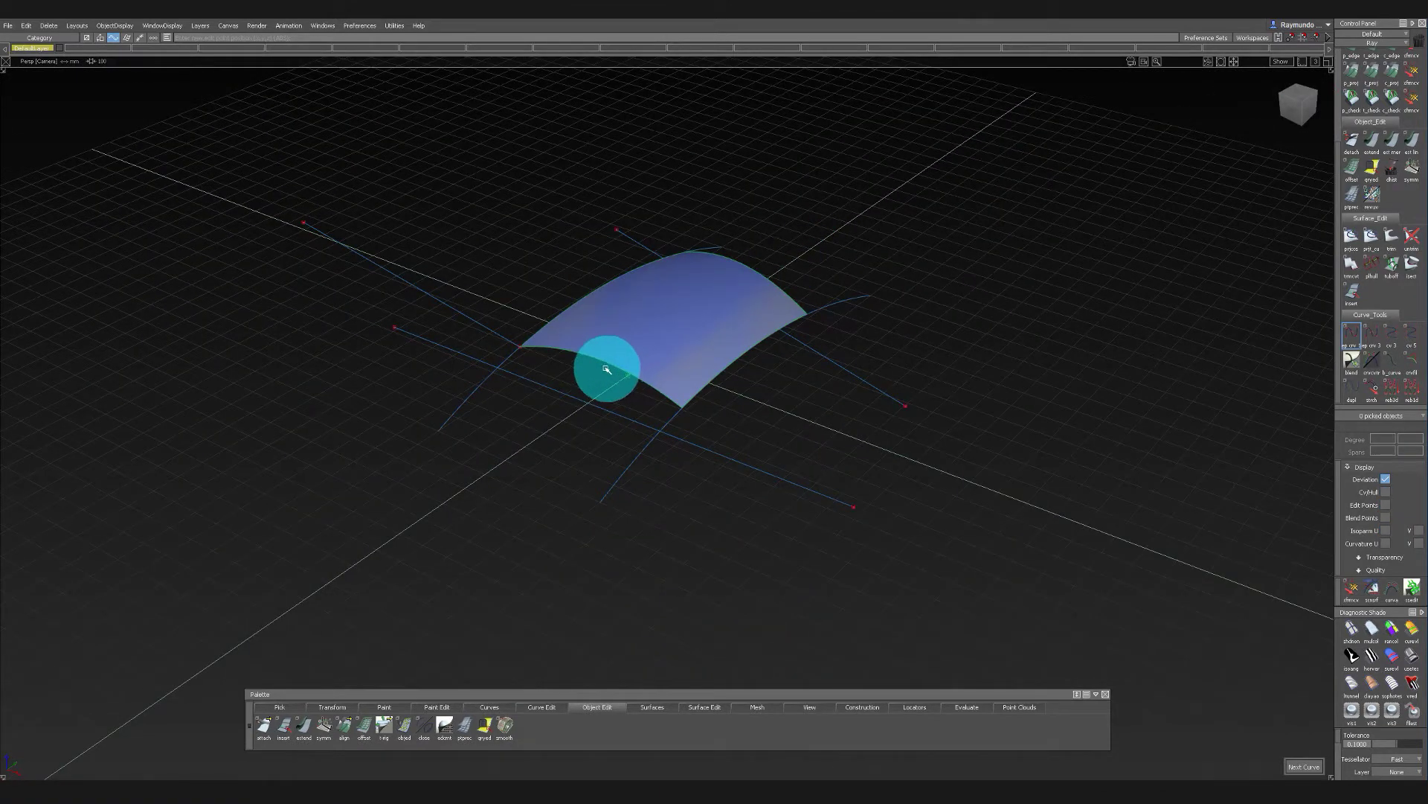
Create a Rail surface by sweeping the trimmed edge along the diagonal line, with explicit control enabled
left_click_drag(706, 211, 683, 240, "alt+shift")
left_click(410, 170)
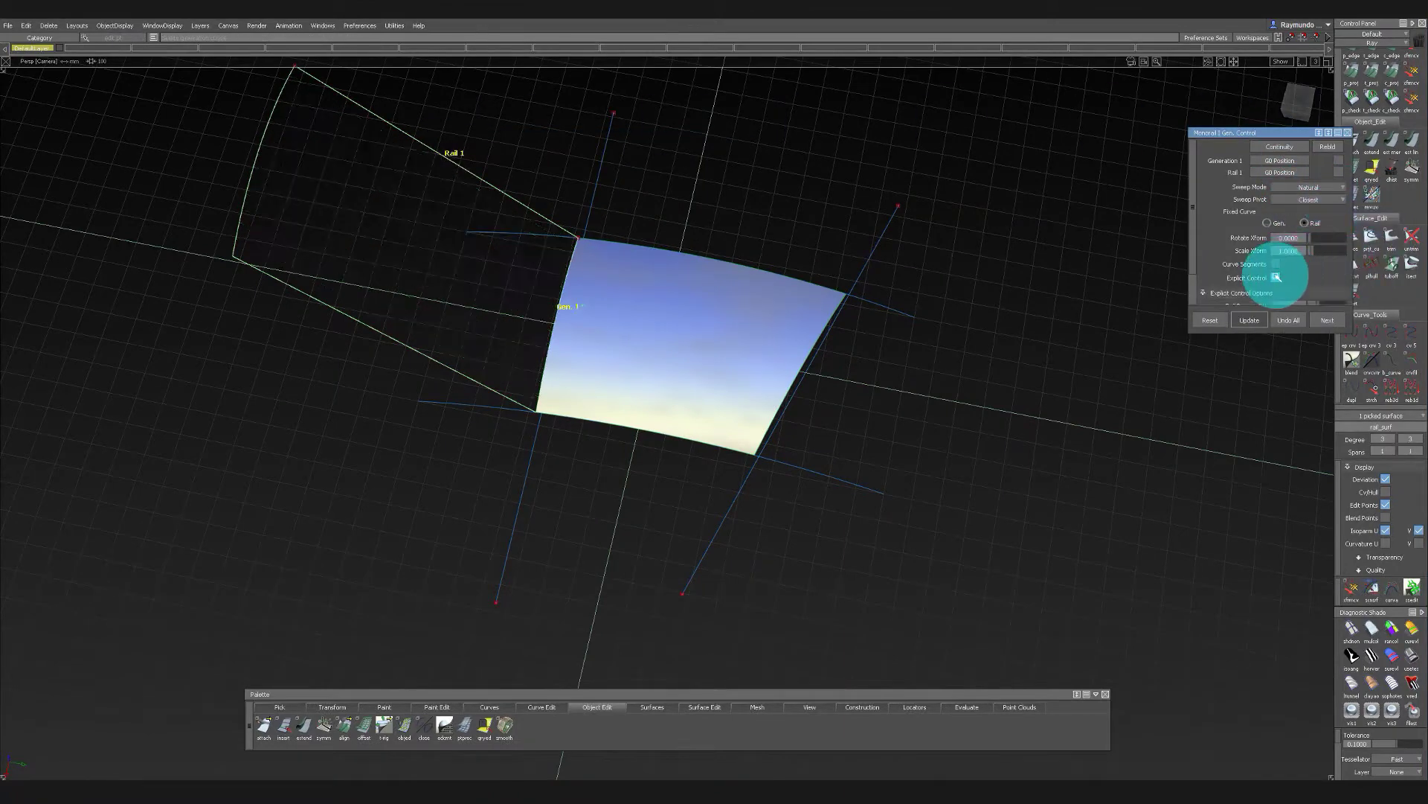
left_click(1276, 277)
left_click_drag(934, 285, 974, 201, "alt+shift")
mouse_move(1017, 378)
left_mouse_down("alt+shift")
mouse_move(1029, 137)
mouse_move(606, 309)
mouse_move(545, 472)
mouse_move(540, 329)
mouse_move(568, 322)
mouse_move(666, 181)
mouse_move(663, 153)
mouse_move(394, 113)
mouse_move(785, 149)
mouse_move(781, 239)
mouse_move(873, 271)
mouse_move(612, 125)
mouse_move(833, 159)
mouse_move(648, 402)
mouse_move(622, 217)
mouse_move(564, 278)
left_mouse_up("alt+shift")
Create a rounded fillet surface joining the rail surface to the trimmed surface
left_click_drag(632, 309, 567, 319, "ctrl+shift")
left_click_drag(567, 318, 556, 93, "ctrl+shift")
left_click(672, 206)
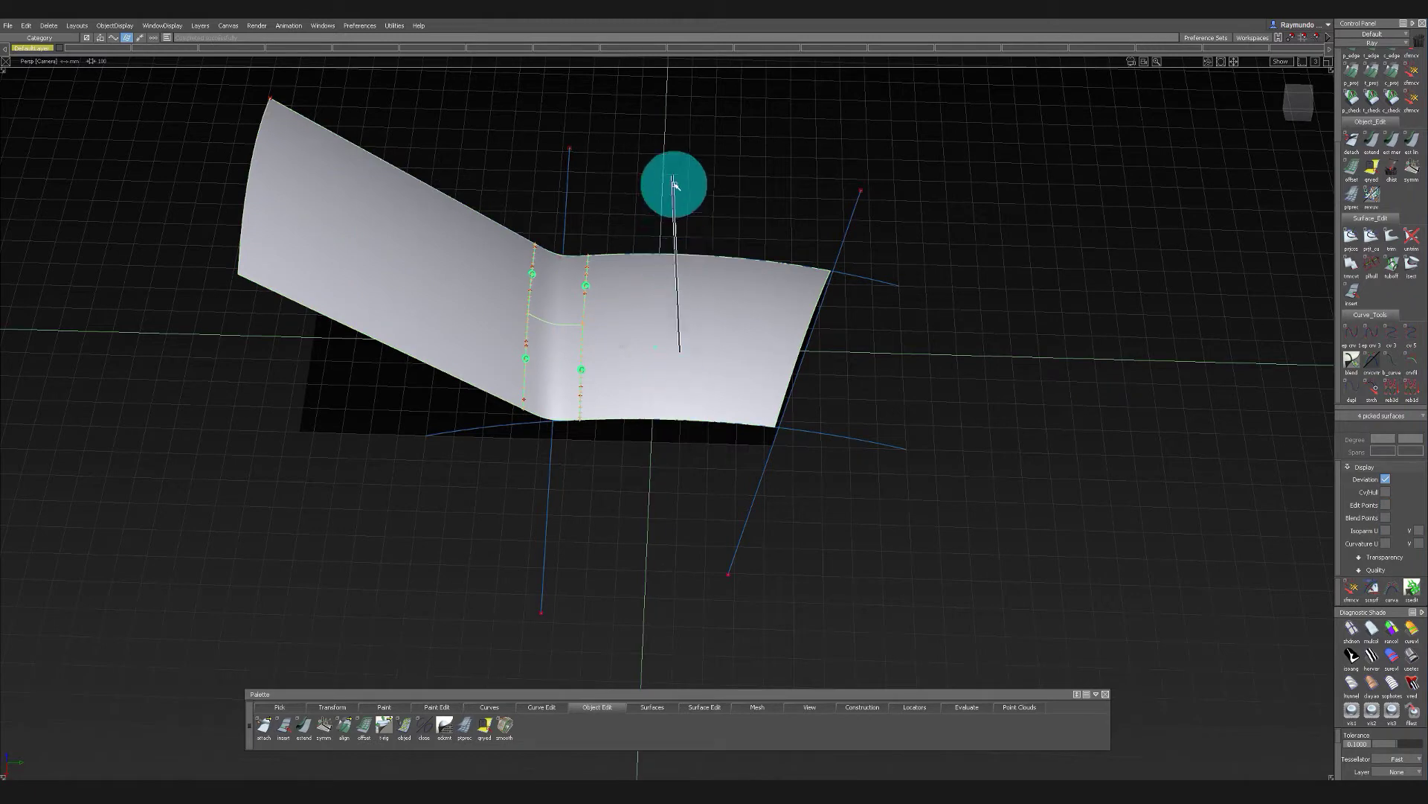
left_click_drag(536, 316, 513, 418, "alt+shift")
left_click_drag(455, 58, 880, 367, "alt+shift")
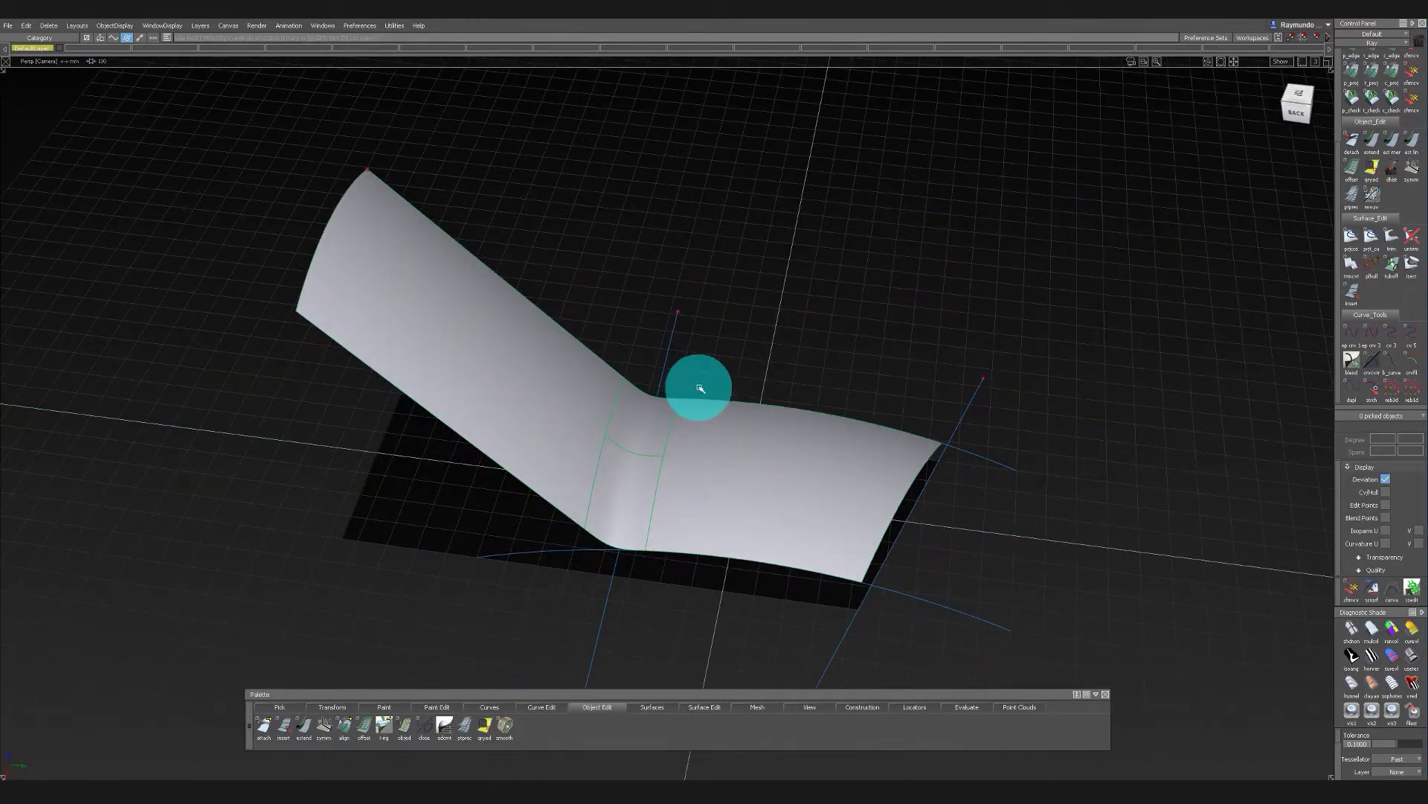
Apply zebra-stripe diagnostic shading and examine the stripe flow across the fillet and its neighbouring surfaces from several angles
key("2")
left_click_drag(703, 169, 790, 298, "alt+shift")
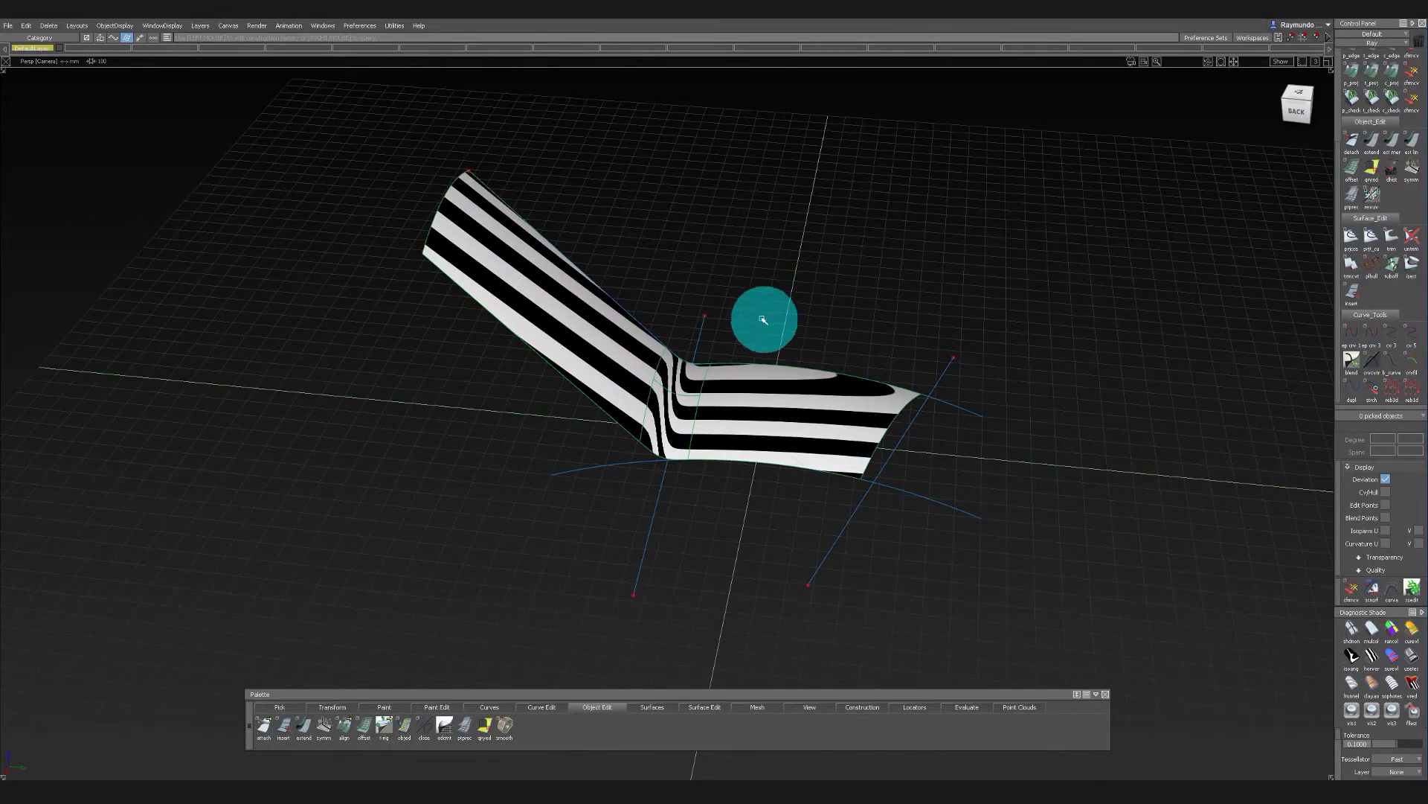
key("ctrl+h")
mouse_move(702, 257)
left_mouse_down("alt+shift")
mouse_move(1027, 182)
mouse_move(574, 185)
mouse_move(883, 256)
mouse_move(461, 259)
mouse_move(903, 255)
mouse_move(596, 310)
mouse_move(637, 360)
mouse_move(999, 197)
mouse_move(615, 296)
mouse_move(472, 409)
mouse_move(708, 418)
mouse_move(780, 248)
mouse_move(712, 279)
left_mouse_up("alt+shift")
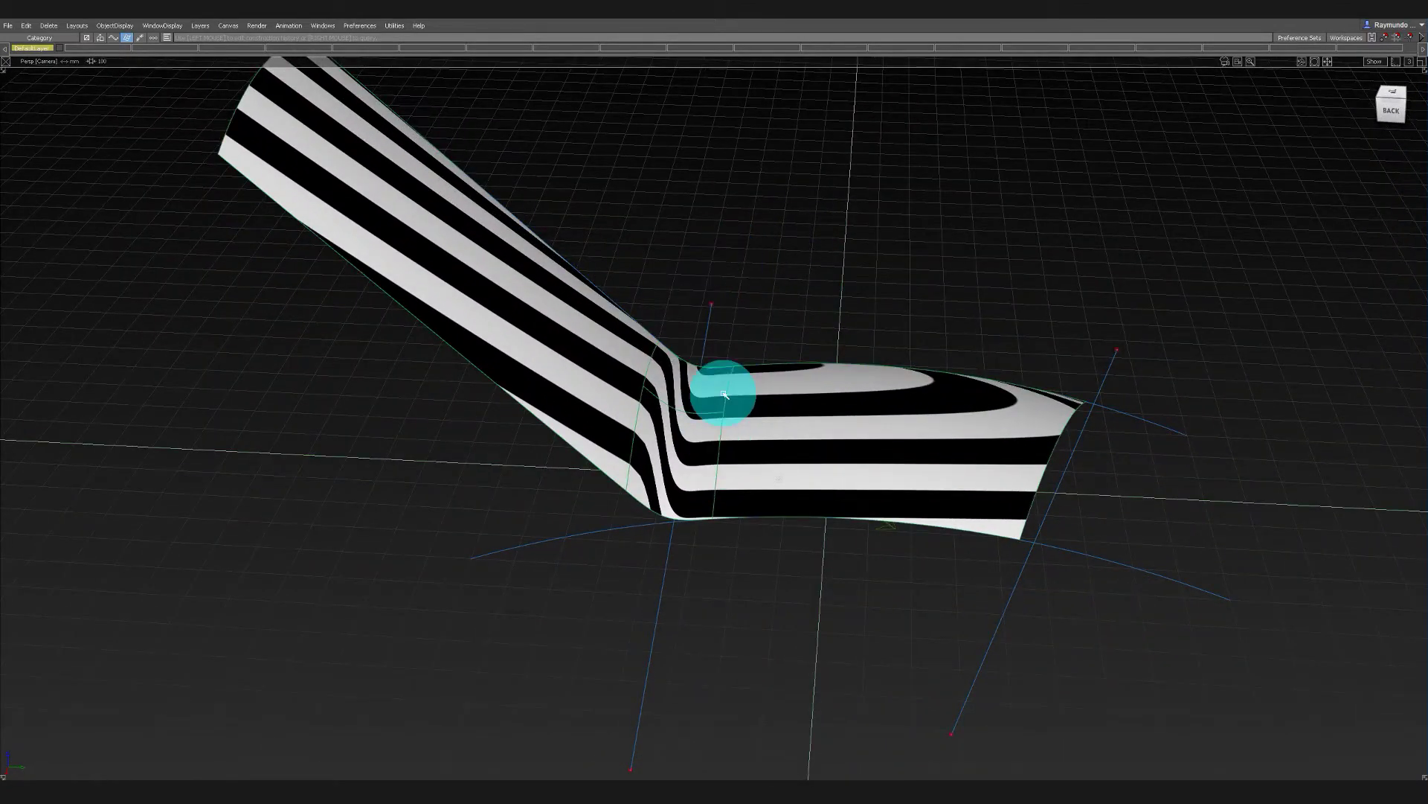
left_click_drag(735, 322, 731, 583, "alt+shift")
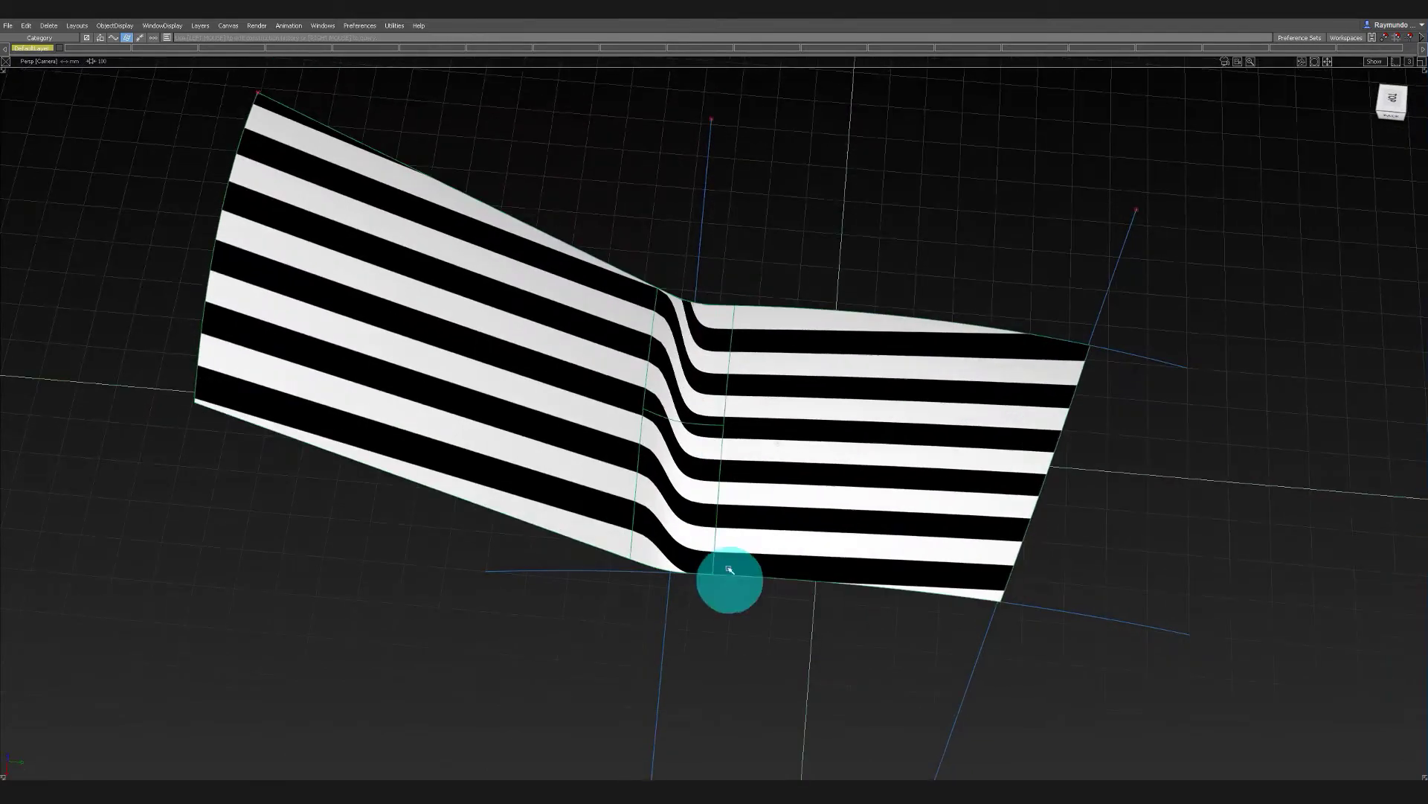
key("ctrl+h")
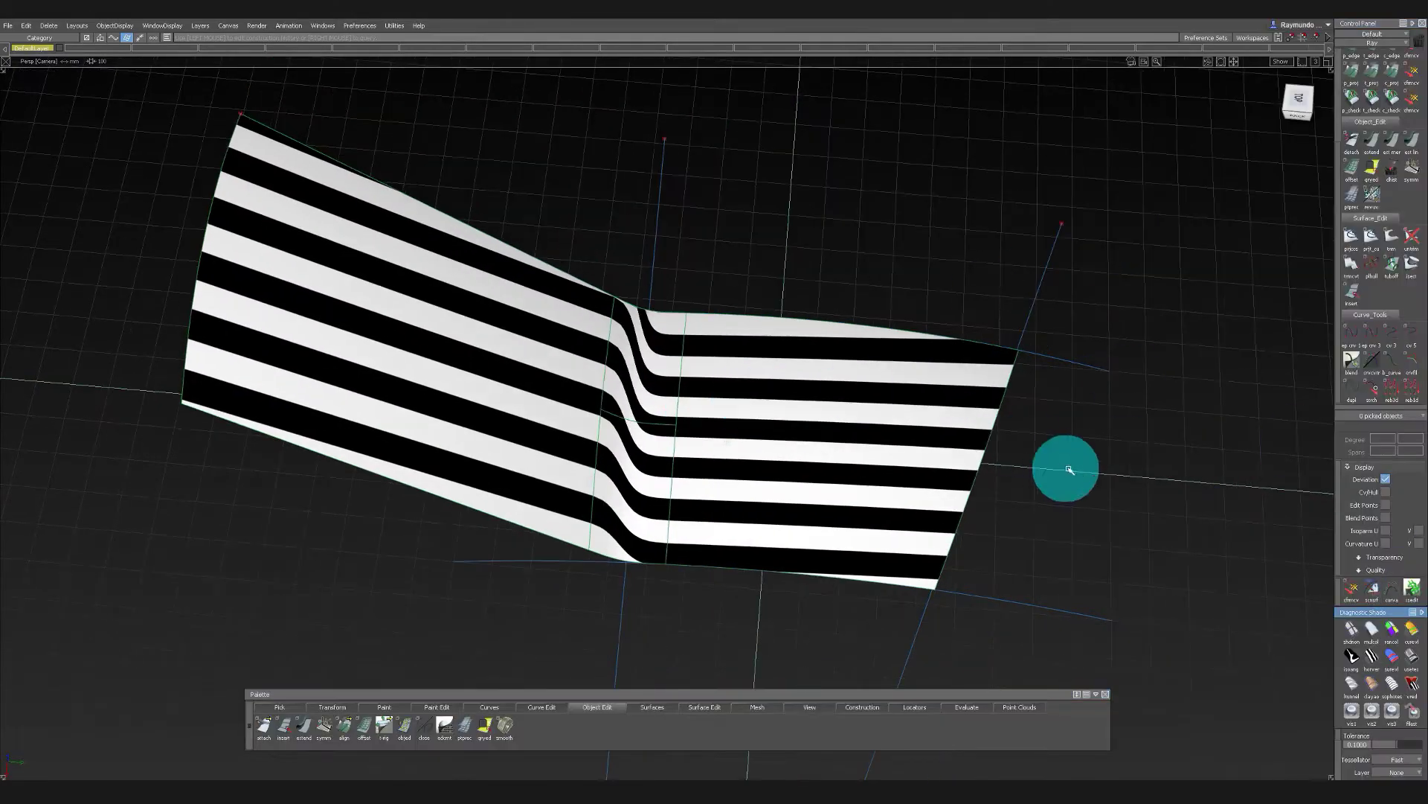
left_click_drag(577, 243, 661, 278, "alt+shift")
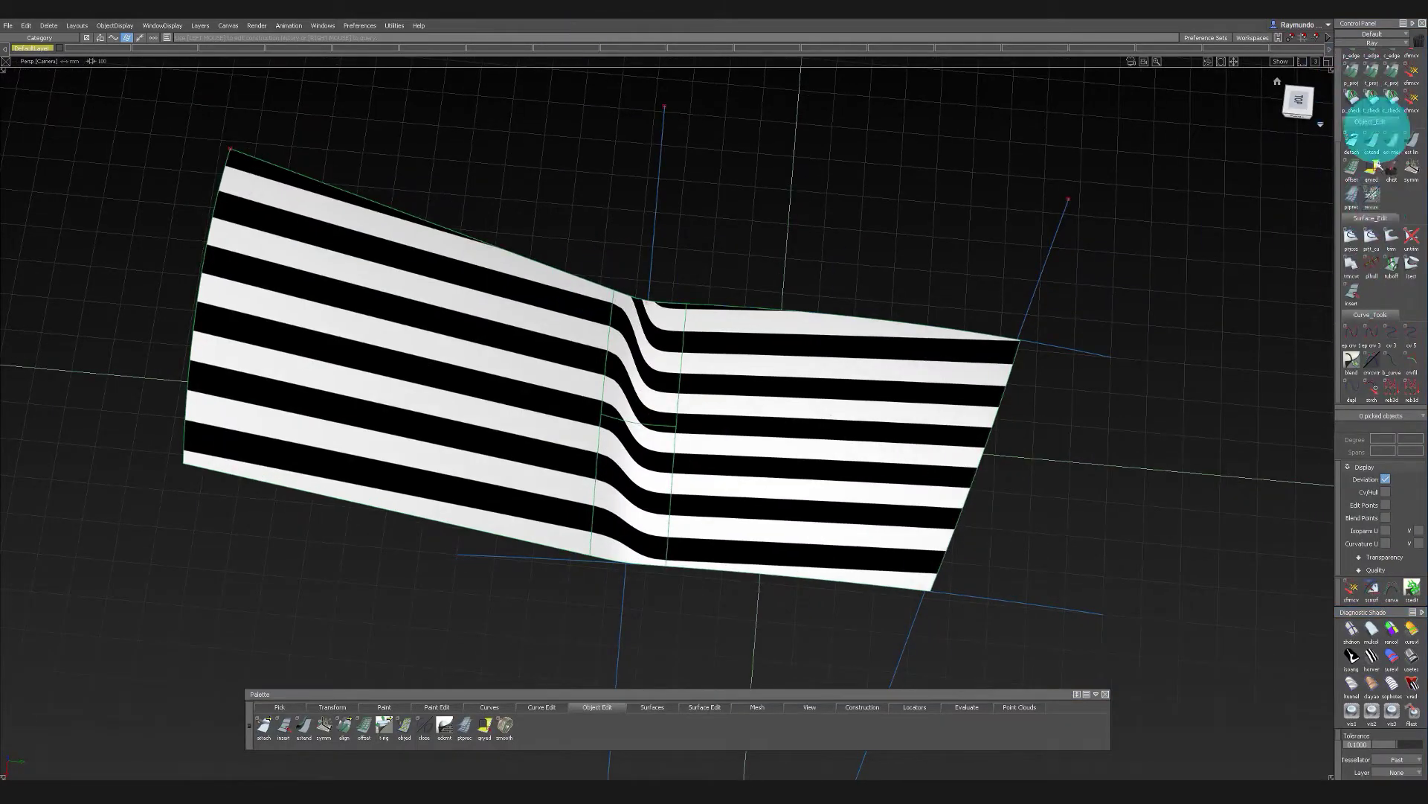
scroll(1391, 186, "up", 3)
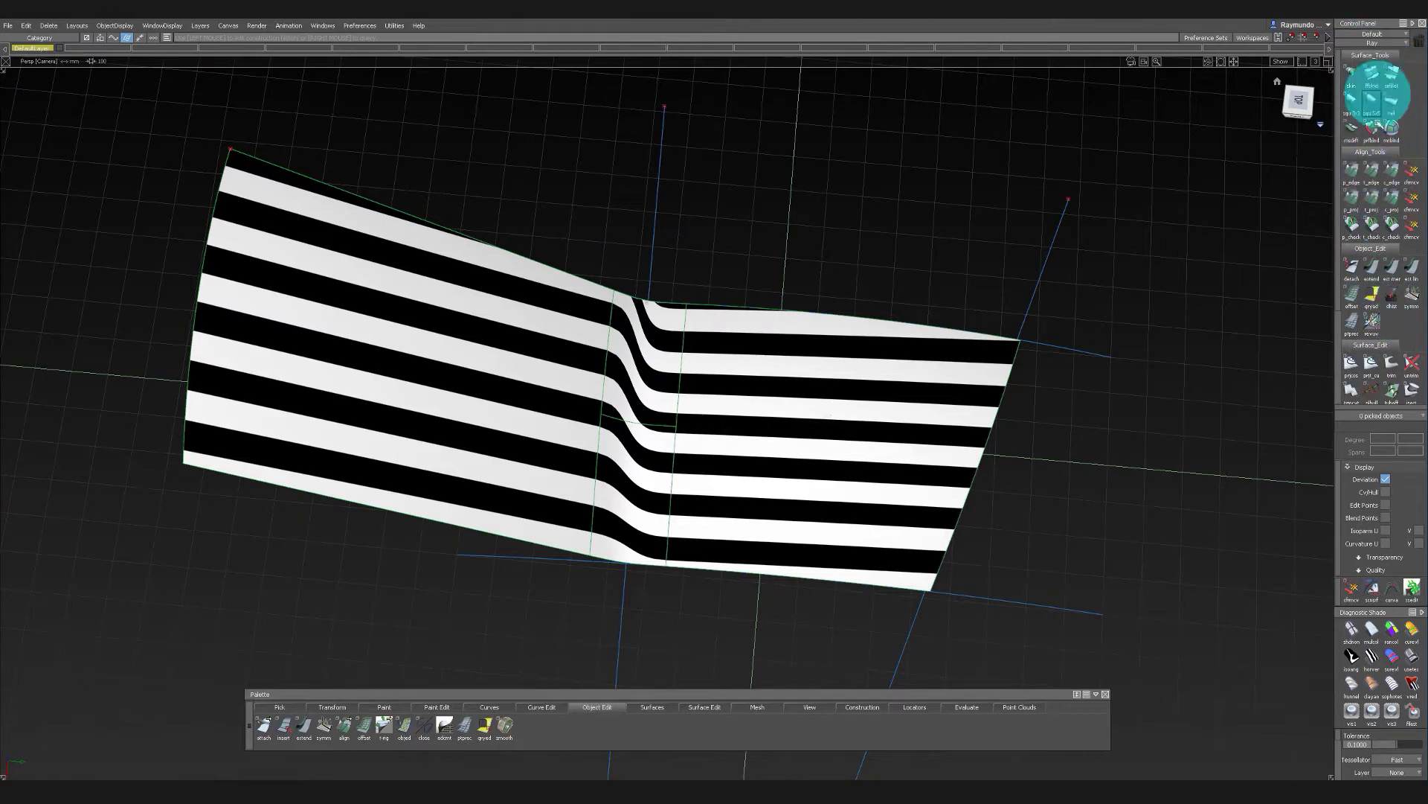
left_click_drag(1106, 456, 729, 317, "alt+shift")
right_click_drag(728, 317, 558, 365, "alt+shift")
mouse_move(558, 364)
left_mouse_down("alt+shift")
mouse_move(439, 409)
mouse_move(804, 427)
mouse_move(654, 311)
left_mouse_up("alt+shift")
left_click_drag(654, 311, 763, 463, "ctrl+shift")
left_click_drag(1247, 759, 912, 635)
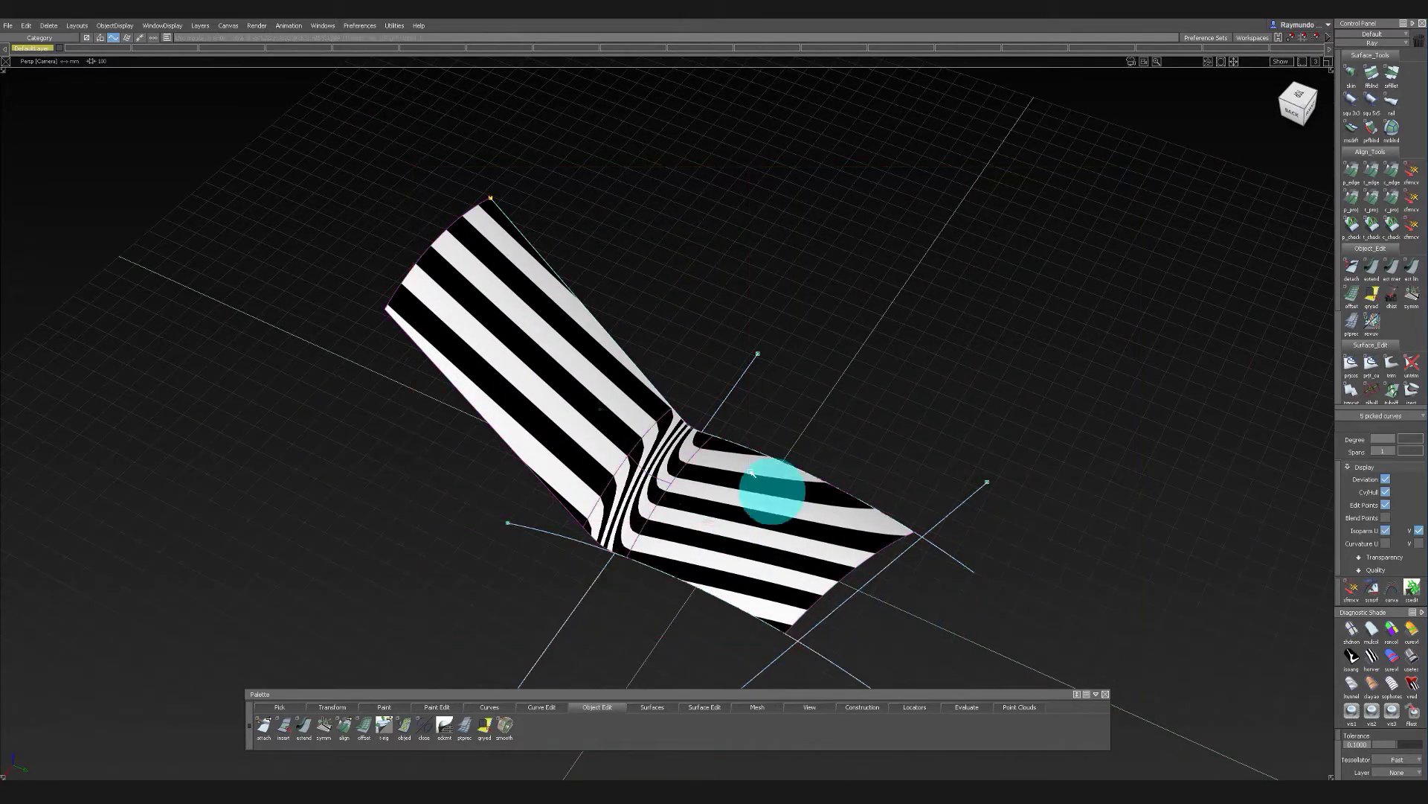
left_click_drag(992, 444, 892, 439, "alt+shift")
left_click(1114, 323)
mouse_move(1114, 323)
left_mouse_down("alt+shift")
mouse_move(726, 325)
mouse_move(1122, 323)
left_mouse_up("alt+shift")
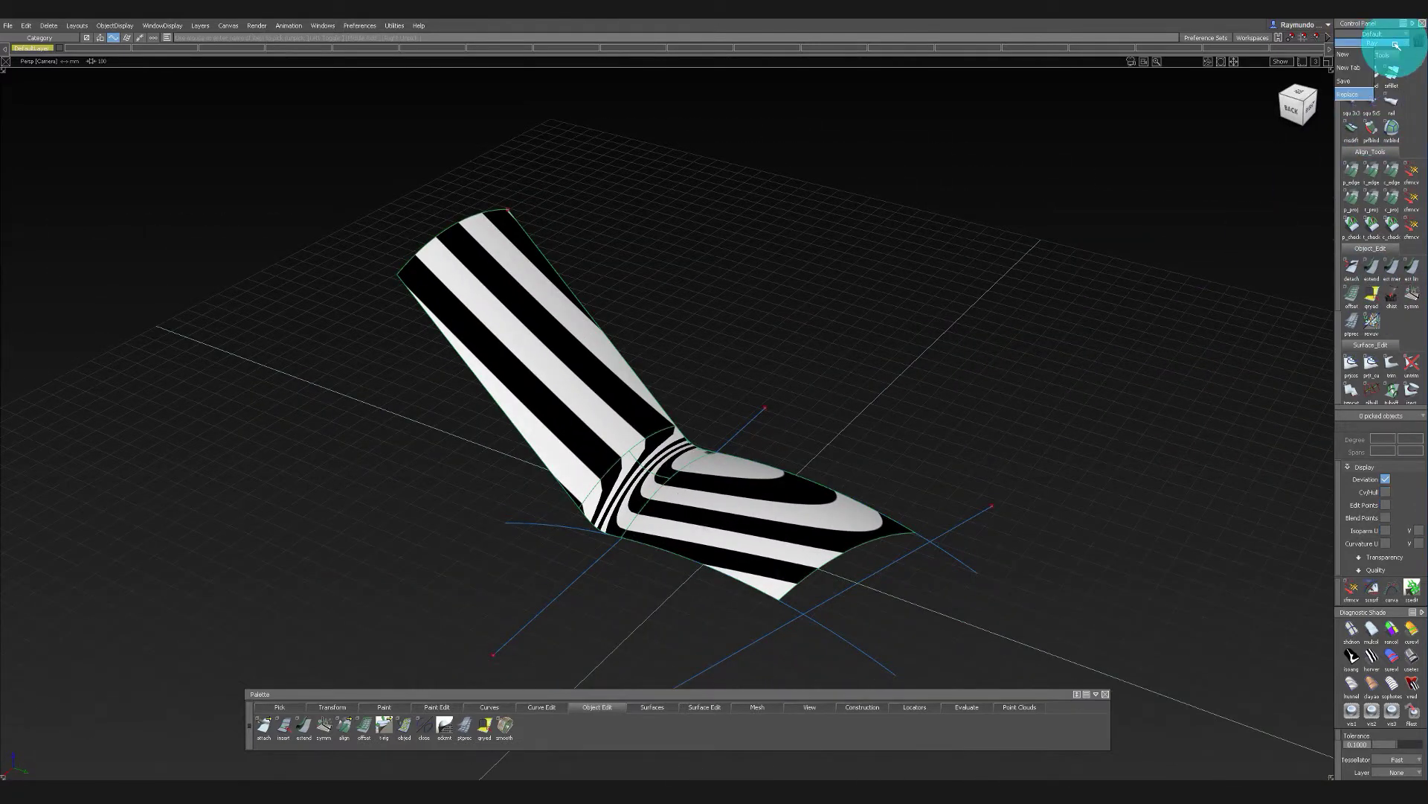
Add a new shelf tab named Video to the control panel shelves and check it below the curve tools
left_click(1360, 68)
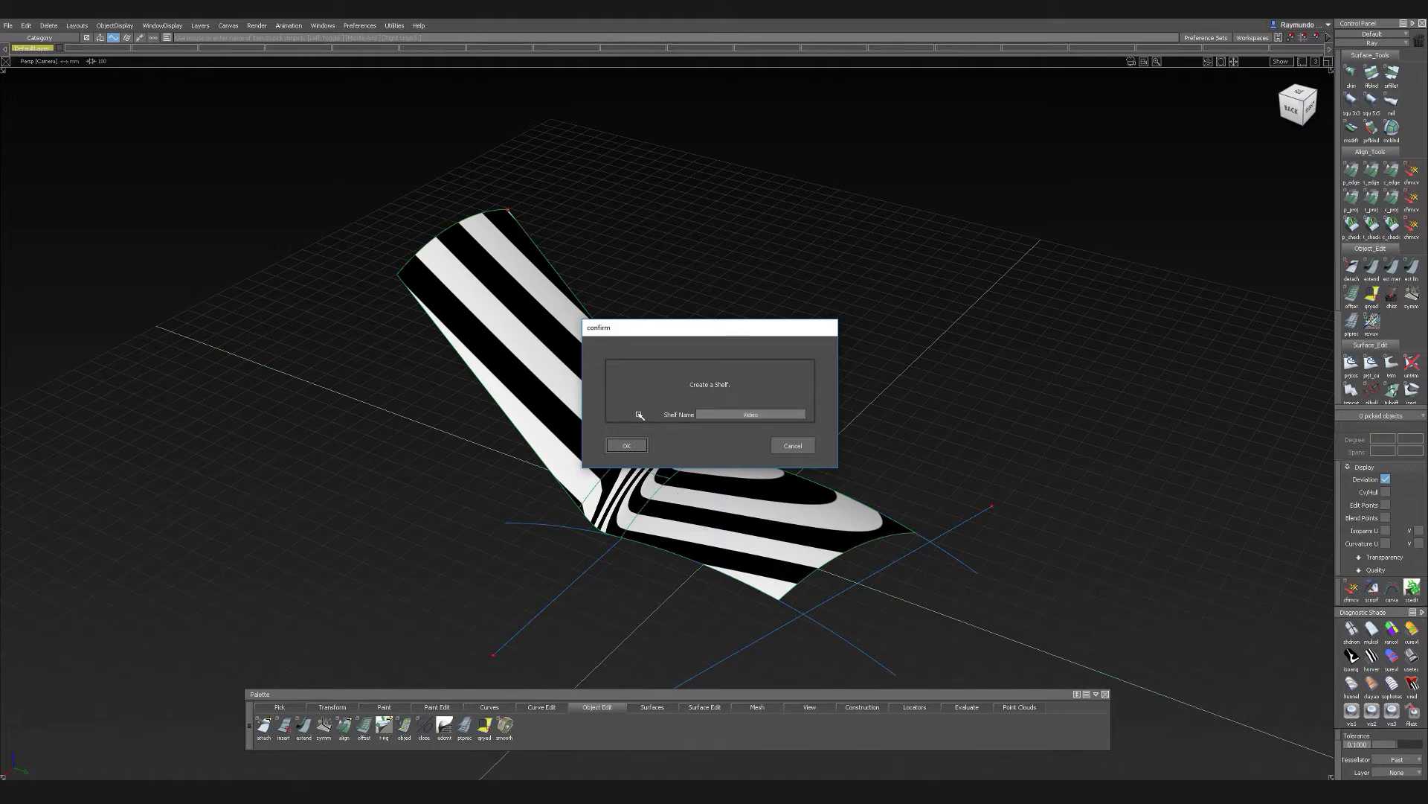
left_click(638, 441)
left_click(1353, 49)
scroll(1381, 216, "down", 5)
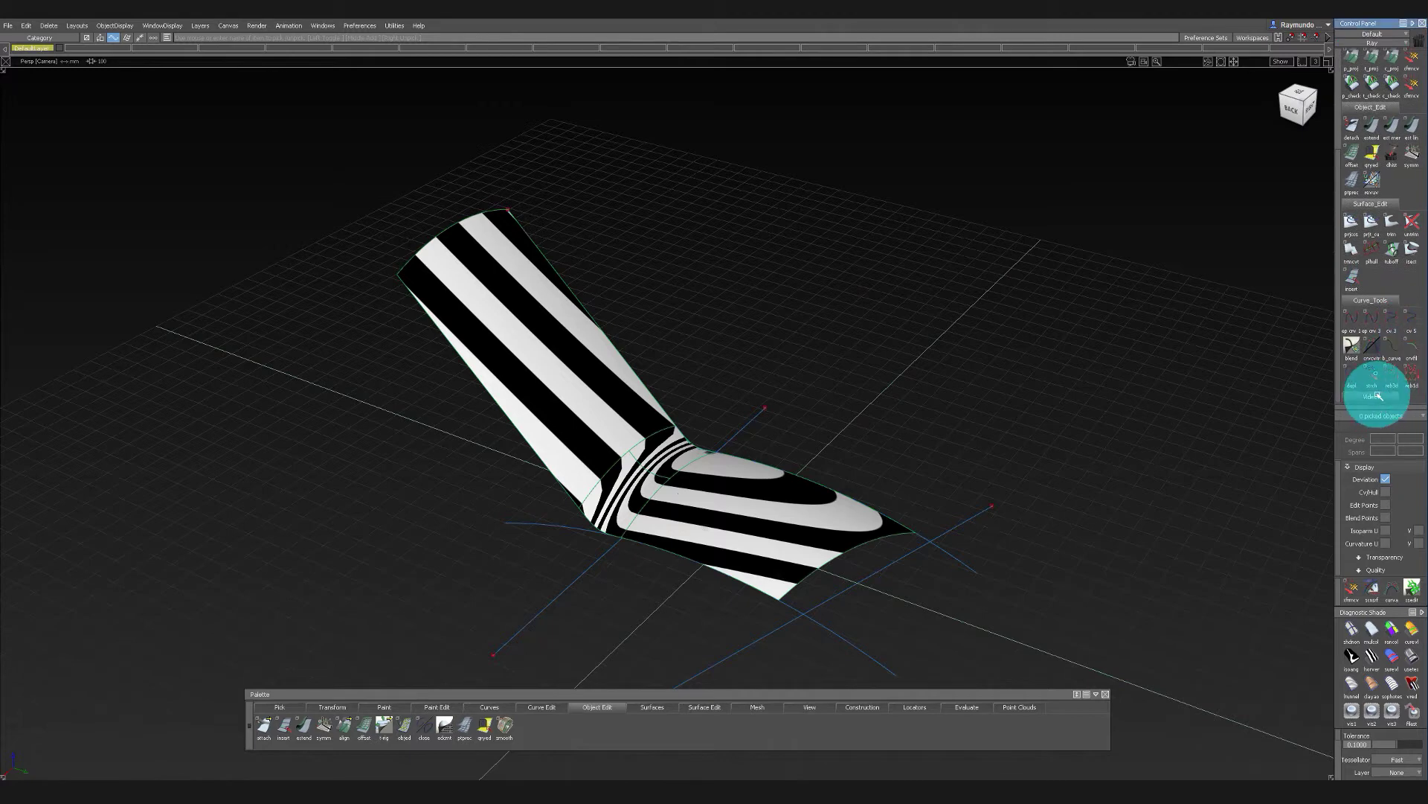
scroll(1241, 326, "down", 5)
scroll(658, 469, "up", 7)
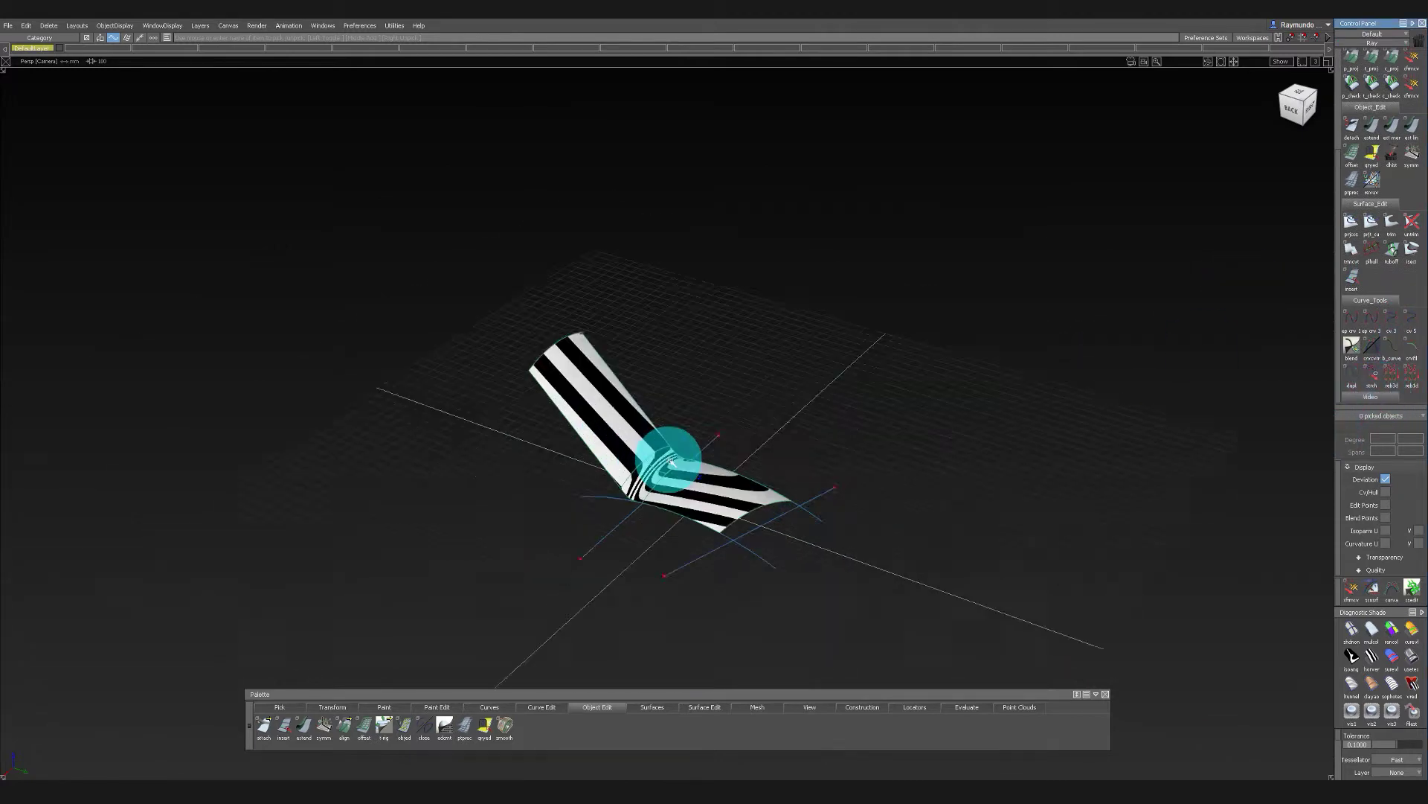
Add the primitive Circle tool from the palette to the Video shelf twice, side by side
right_click_drag(816, 408, 1396, 350, "alt+shift")
left_click_drag(832, 370, 815, 402, "alt+shift")
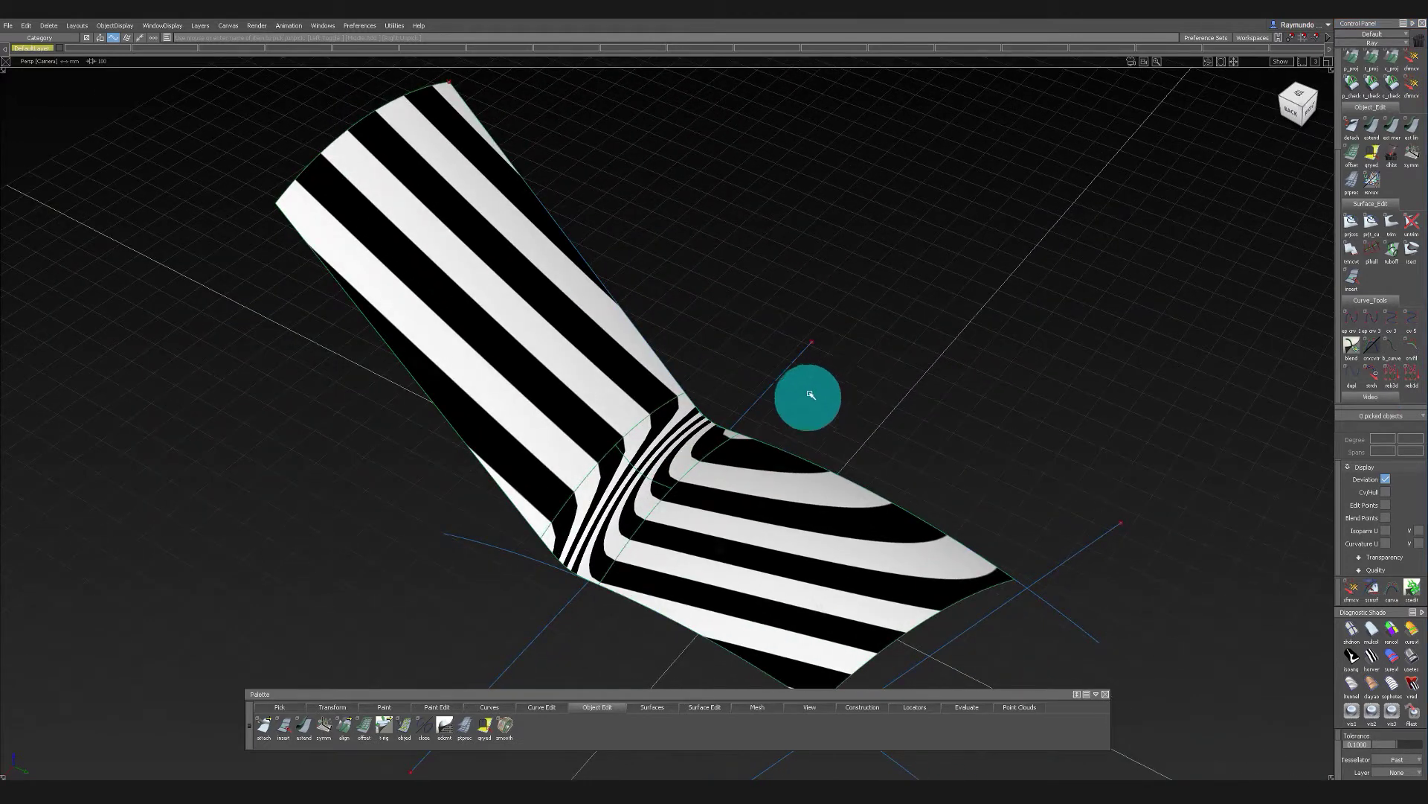
left_click(465, 723)
left_click(483, 708)
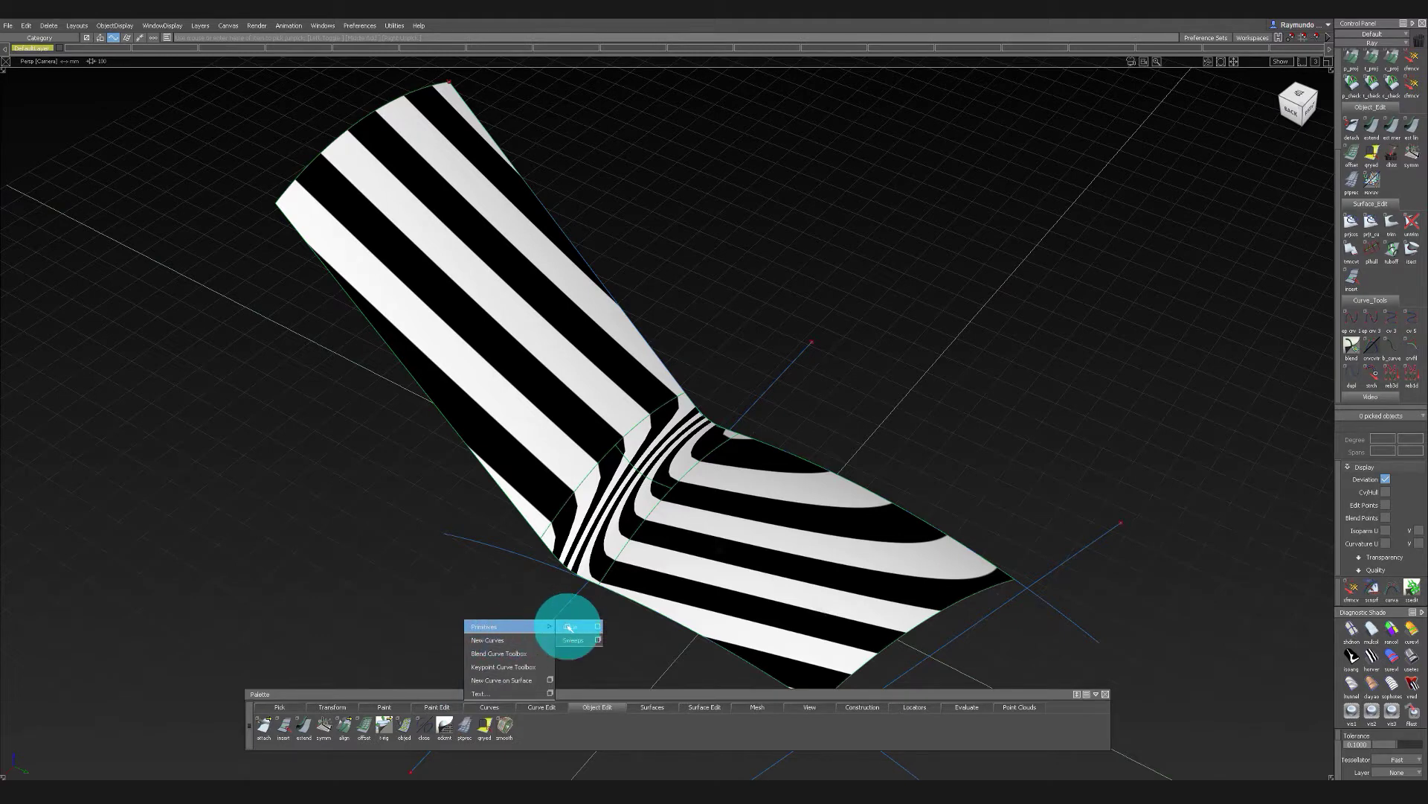
middle_click_drag(569, 627, 1364, 339)
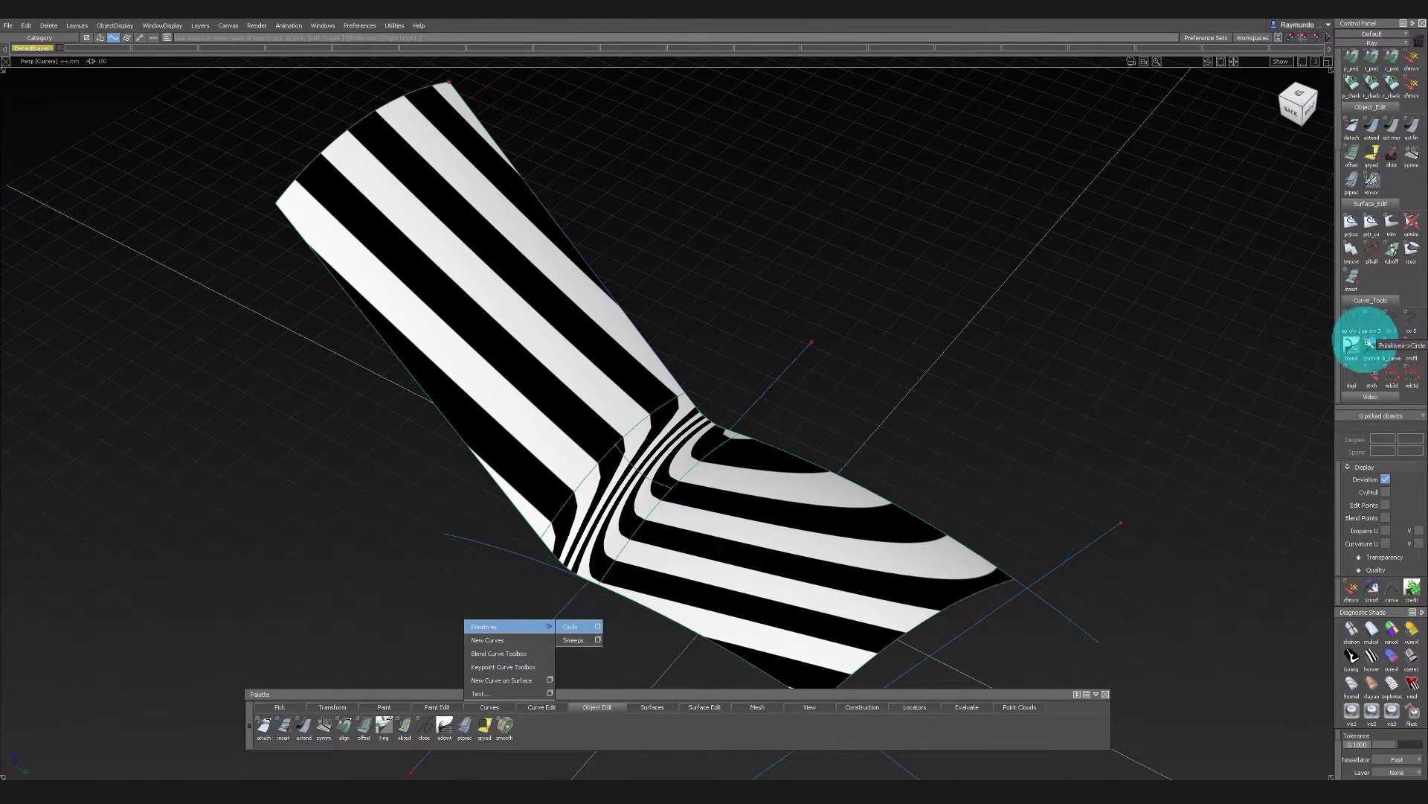
middle_click_drag(1376, 399, 1377, 400)
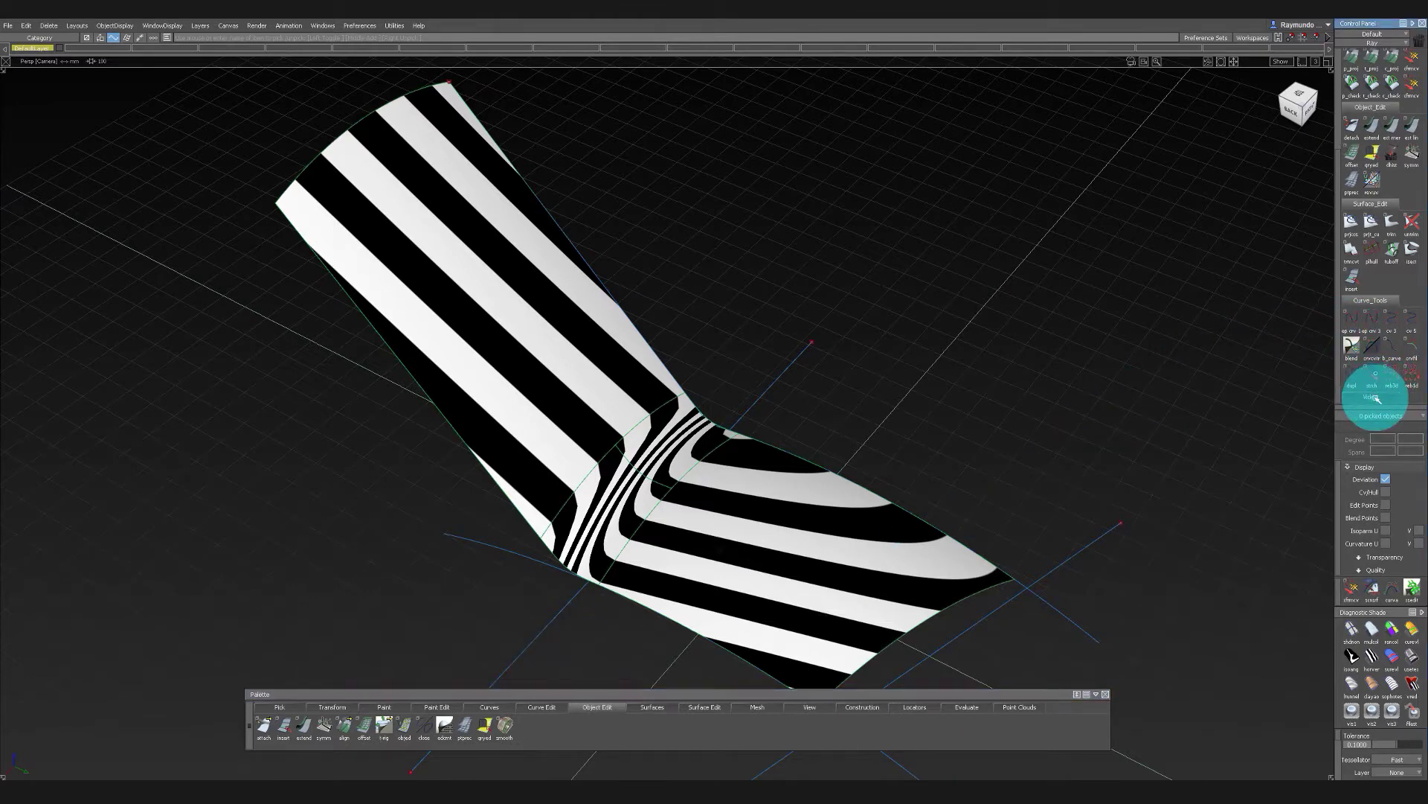
scroll(1371, 378, "up", 3)
scroll(1372, 381, "down", 4)
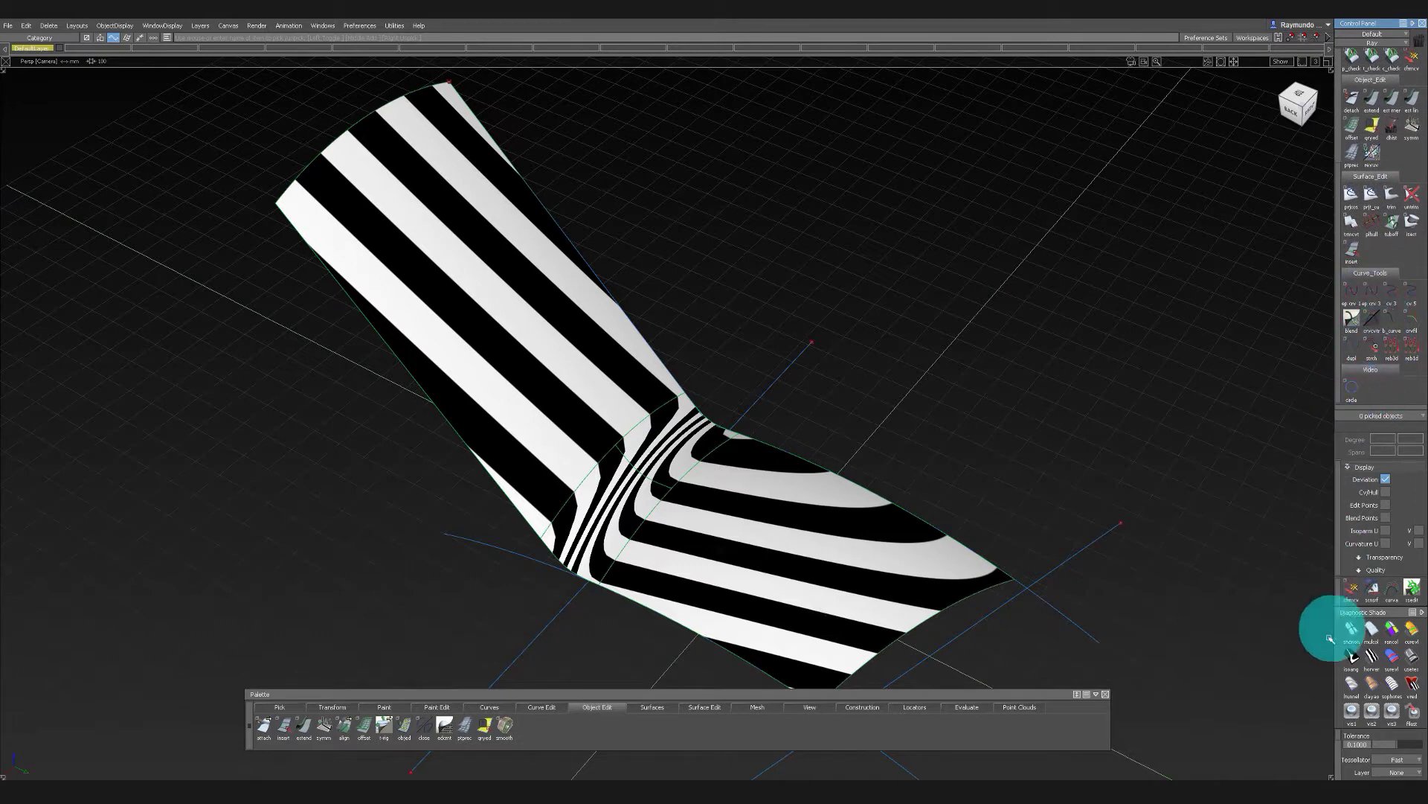
left_click(490, 708)
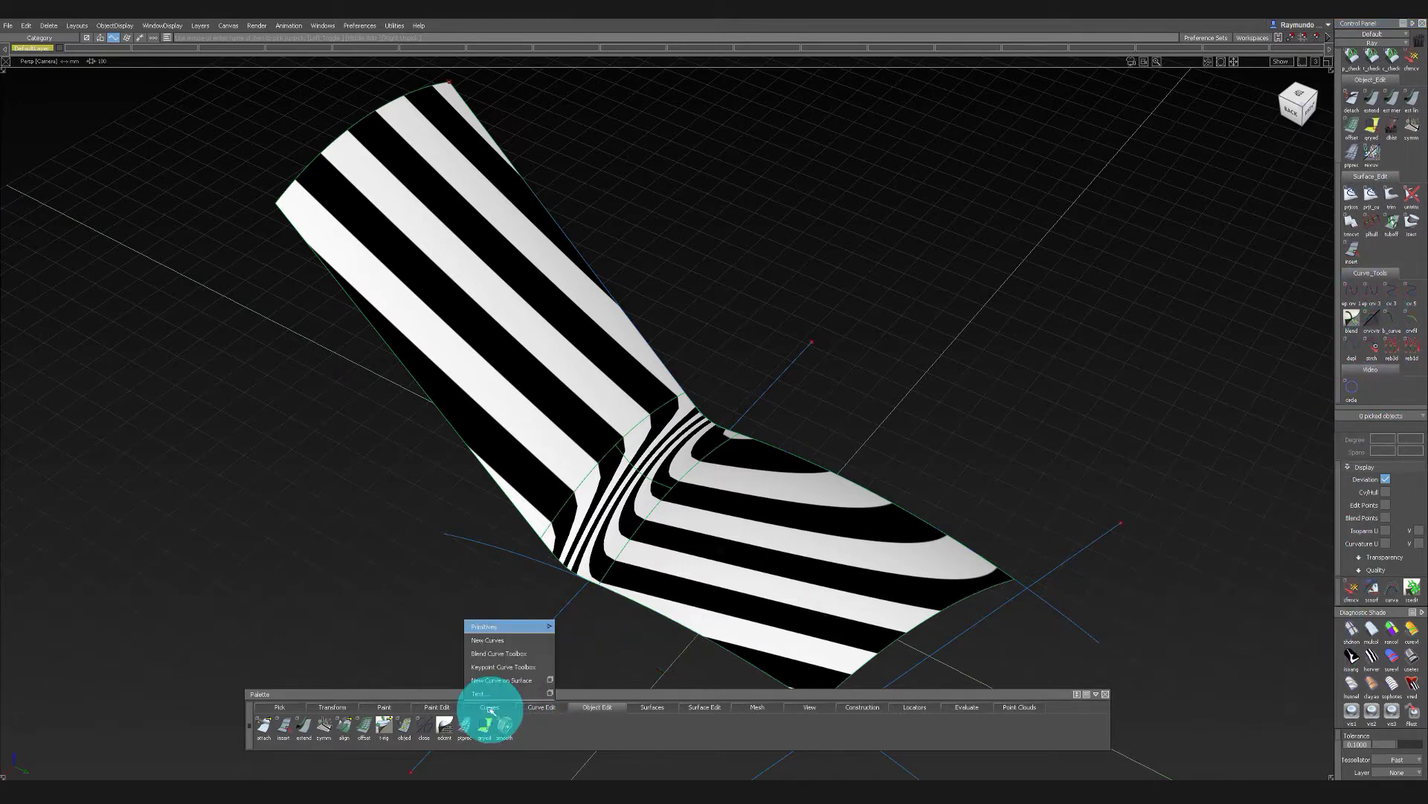
middle_click_drag(618, 630, 1368, 388)
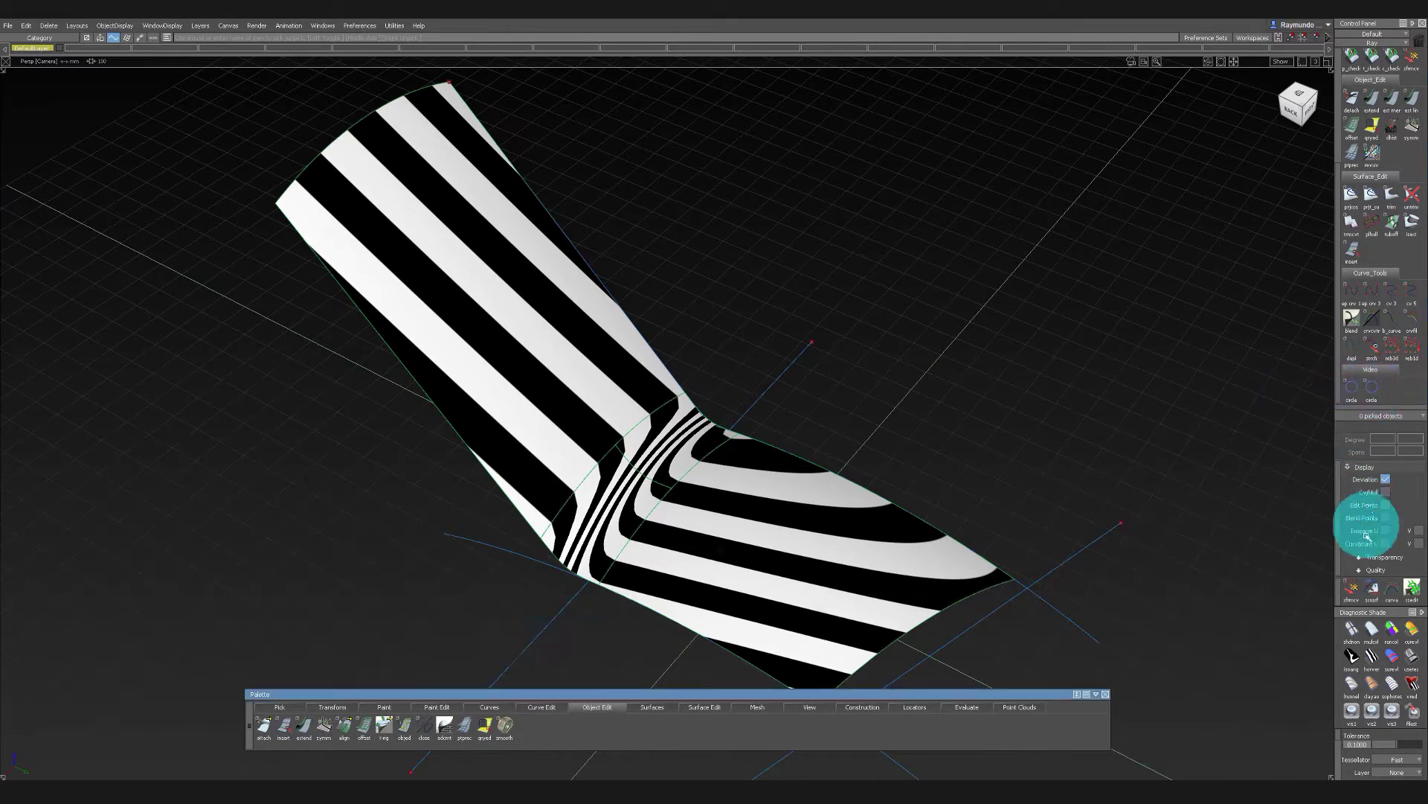
Set the first Circle tool on the Video shelf to 4 spans and the second to 12 spans
double_click(1348, 387)
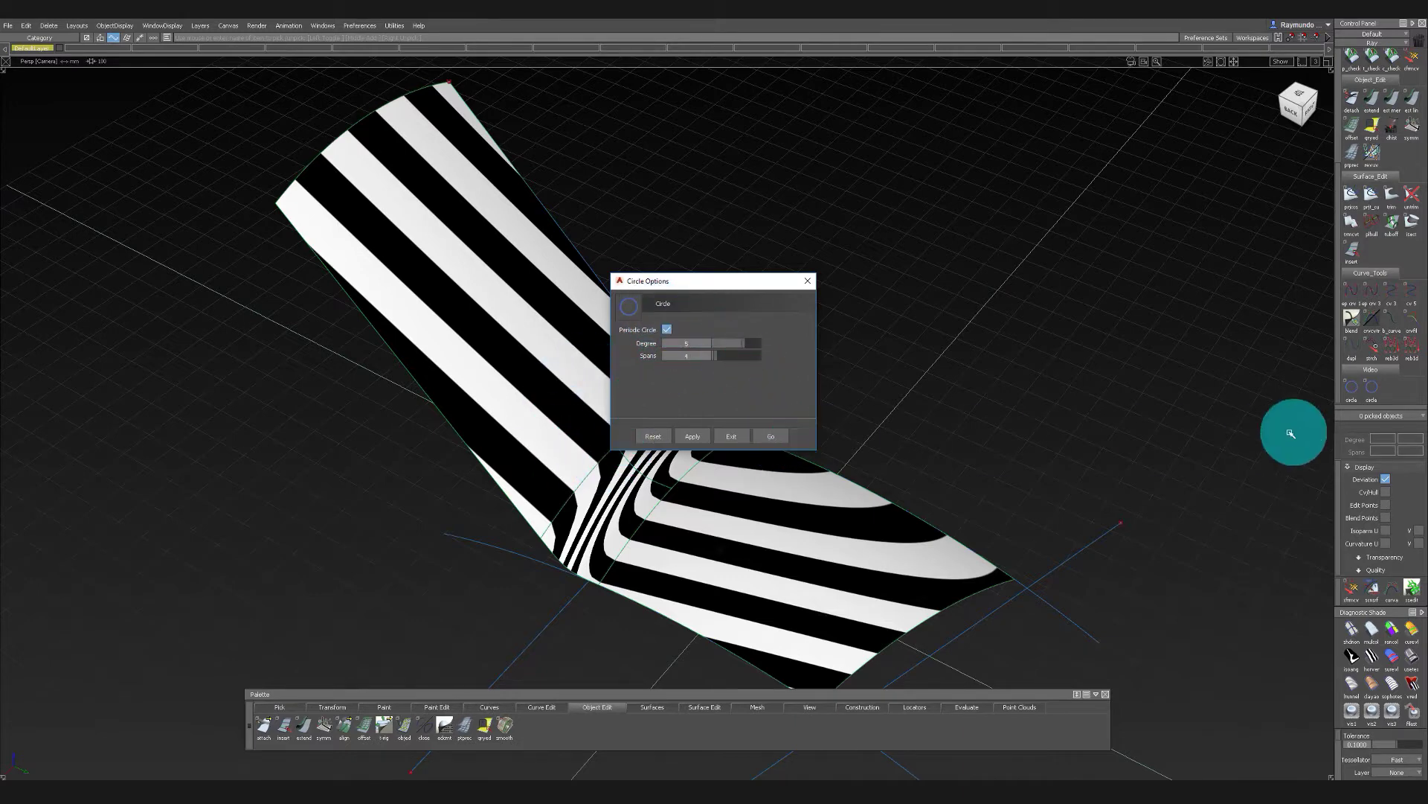
left_click(781, 435)
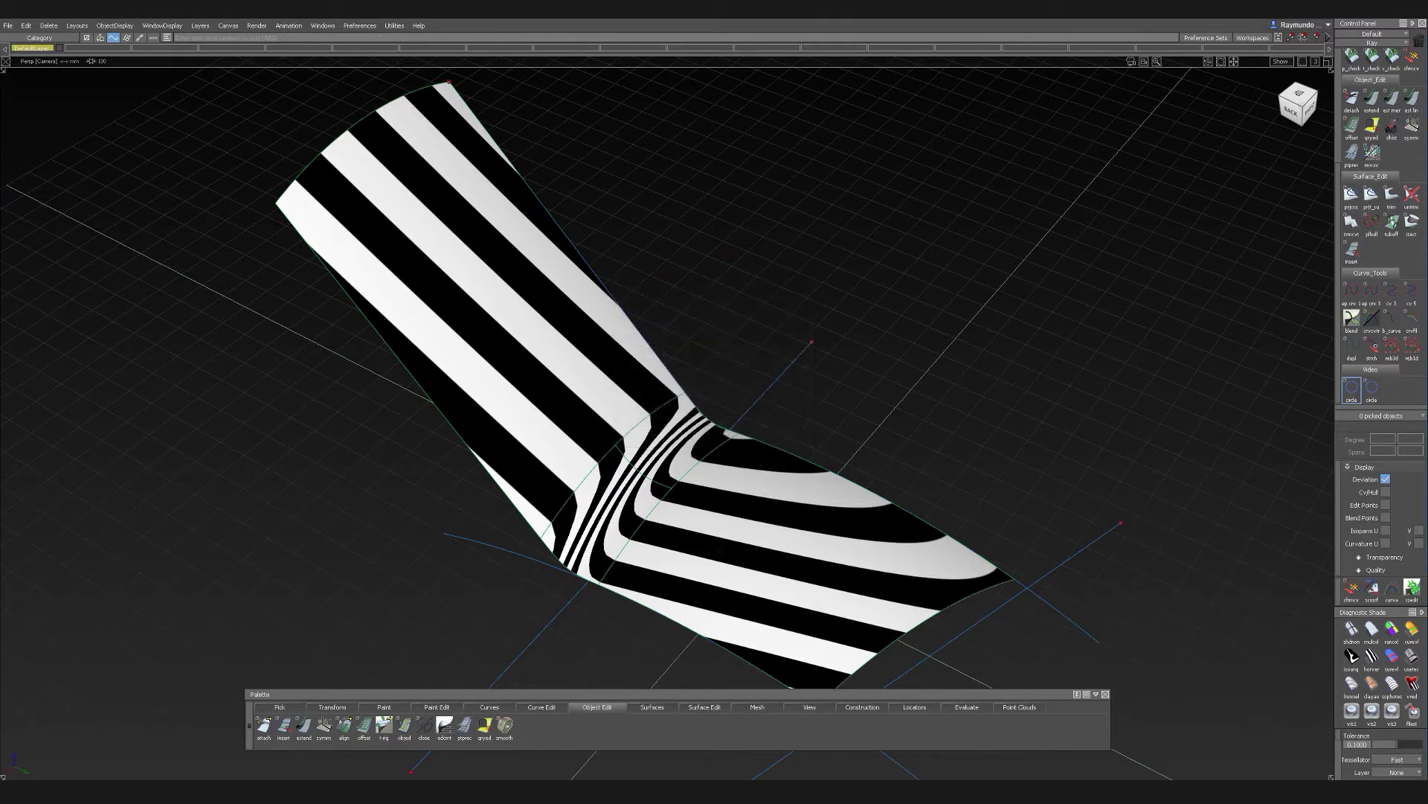
double_click(1372, 390)
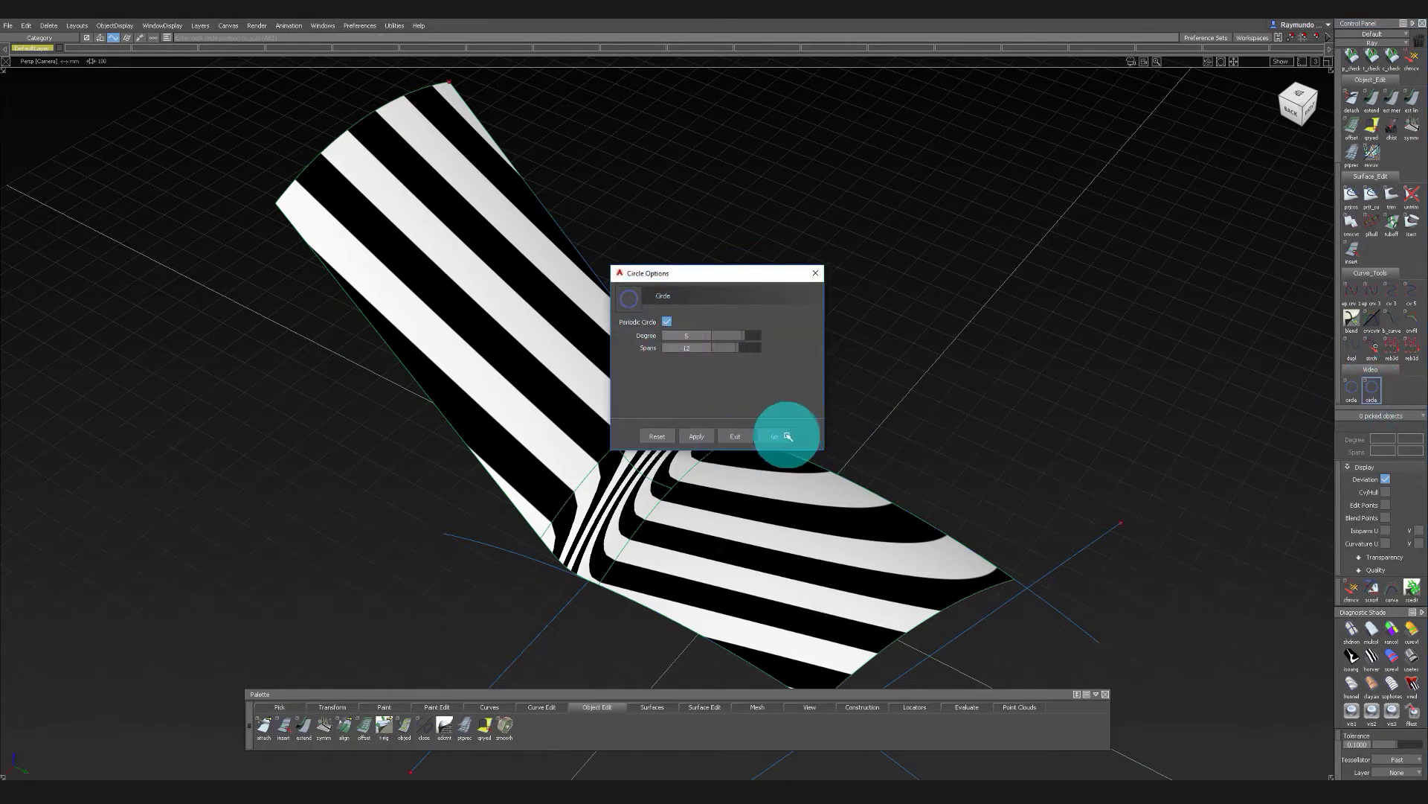
left_click(777, 435)
Reopen the options of both Circle tools on the Video shelf to check their span settings
double_click(1356, 394)
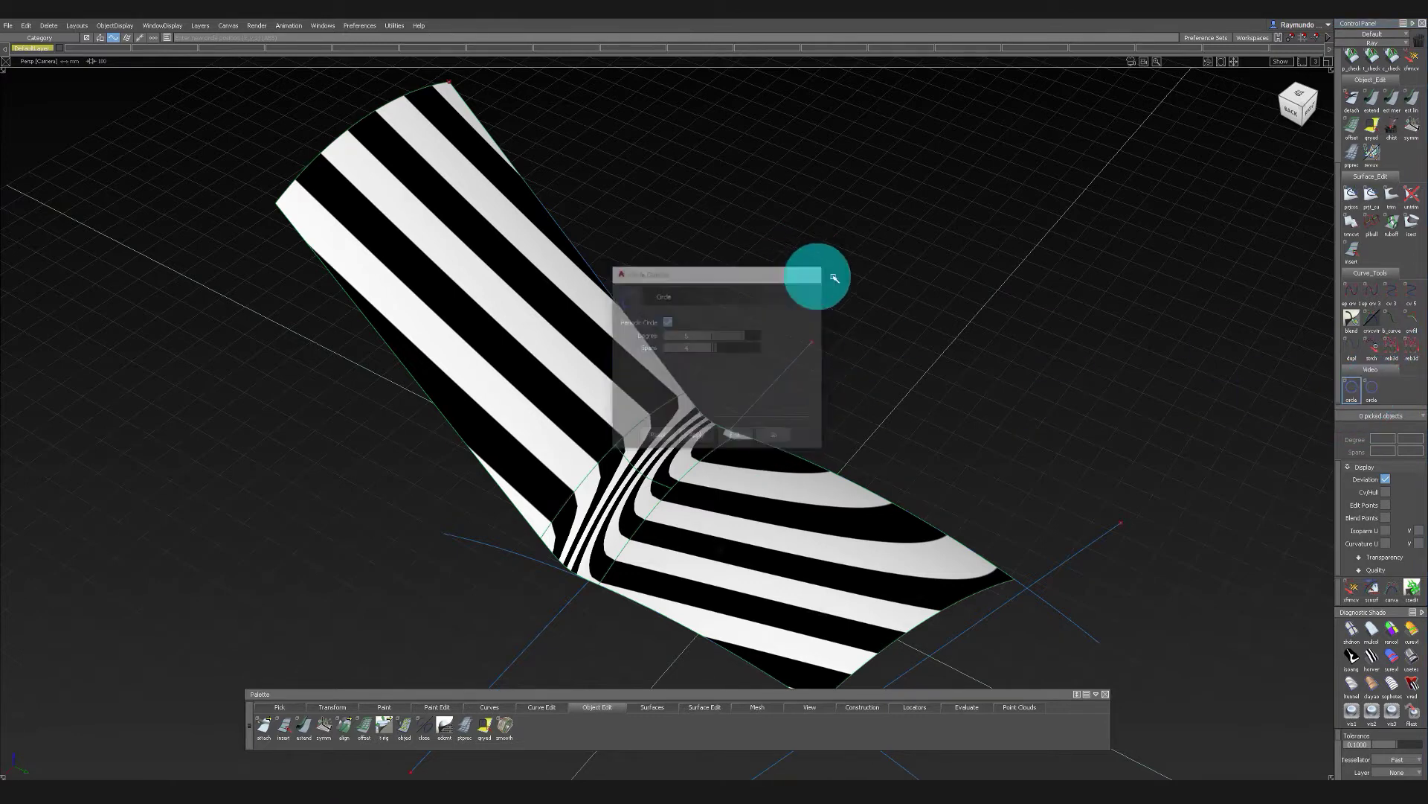
left_click(815, 273)
double_click(1373, 394)
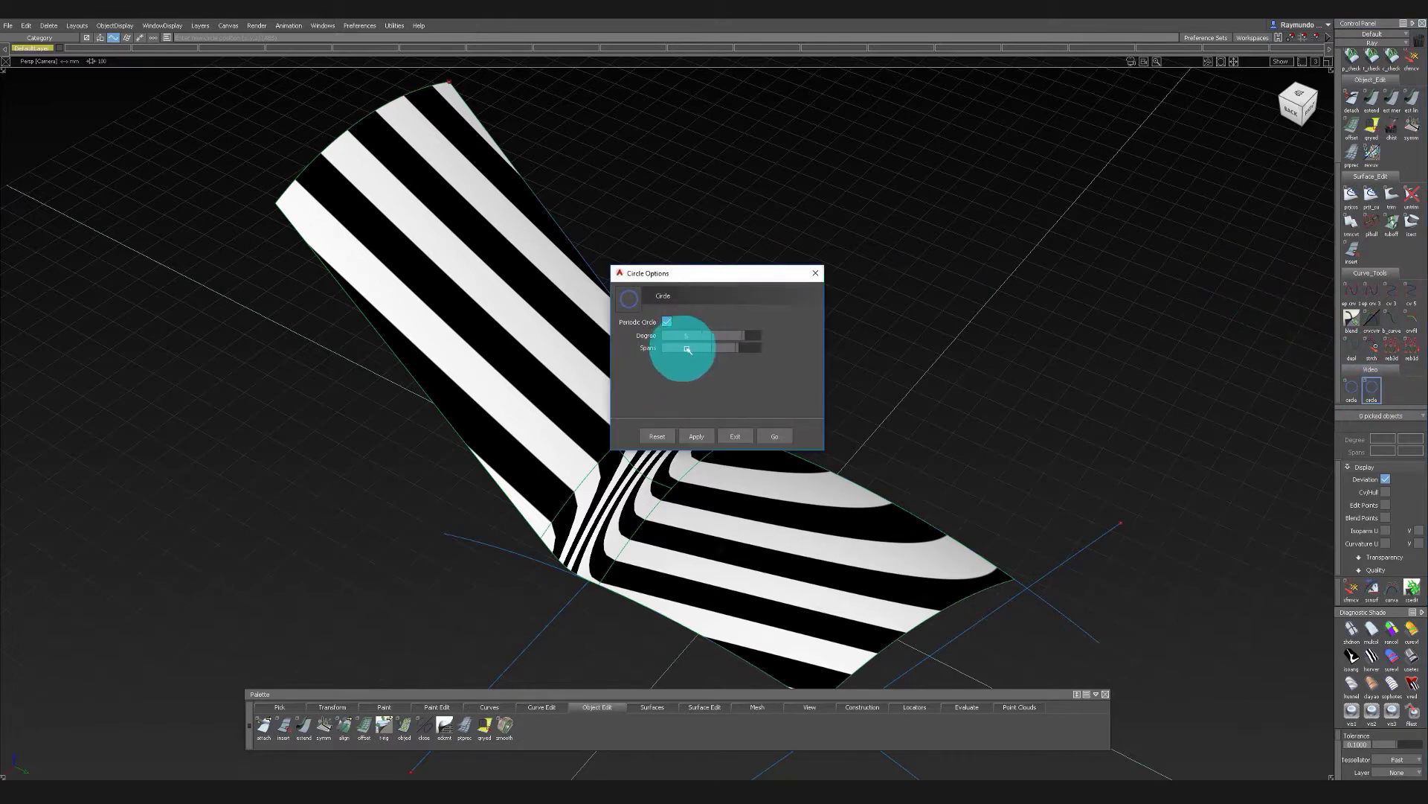
left_click(816, 274)
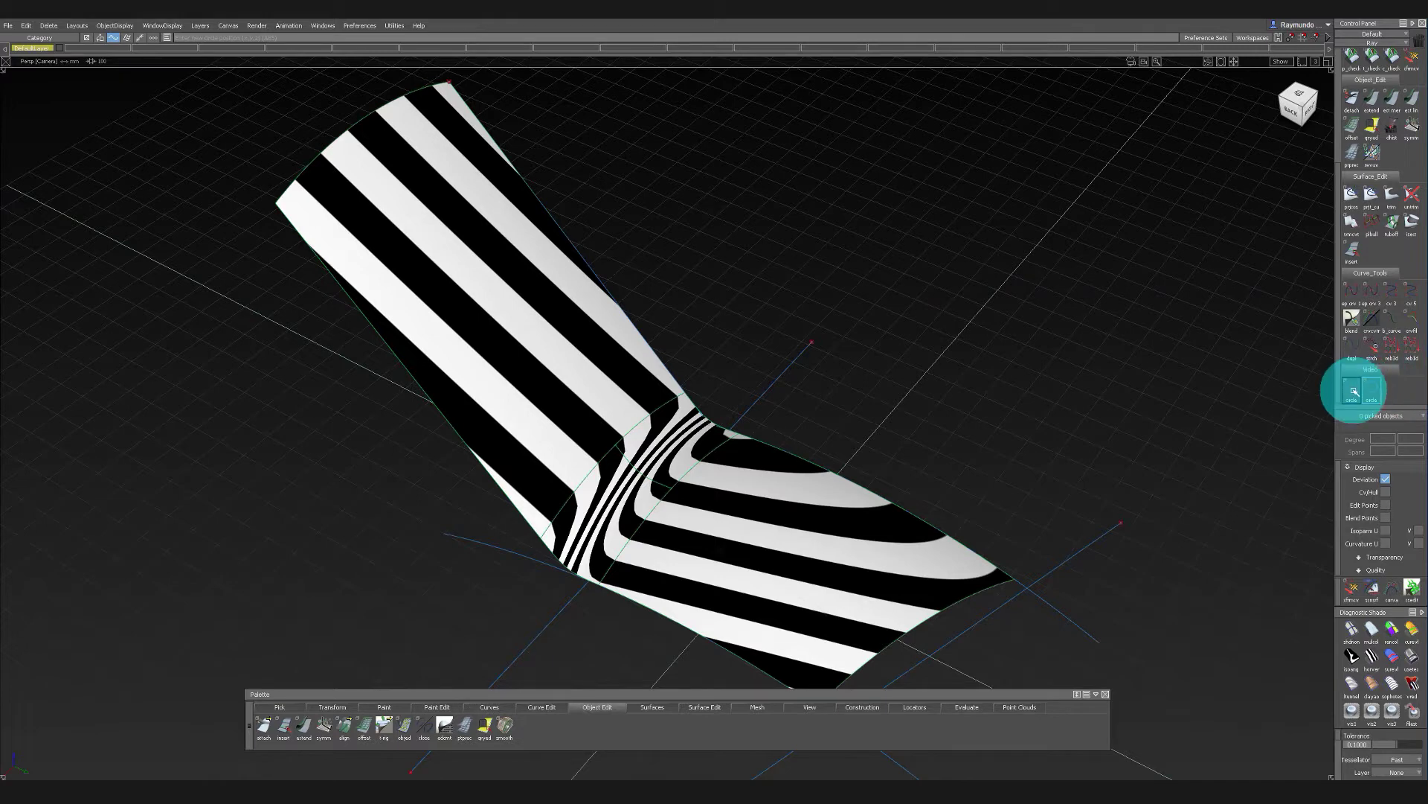
Rename the first Circle tool on the Video shelf to Circle 4 and shorten its label to match
double_click(1354, 391, "ctrl")
left_click_drag(771, 401, 536, 405)
key("BackSpace")
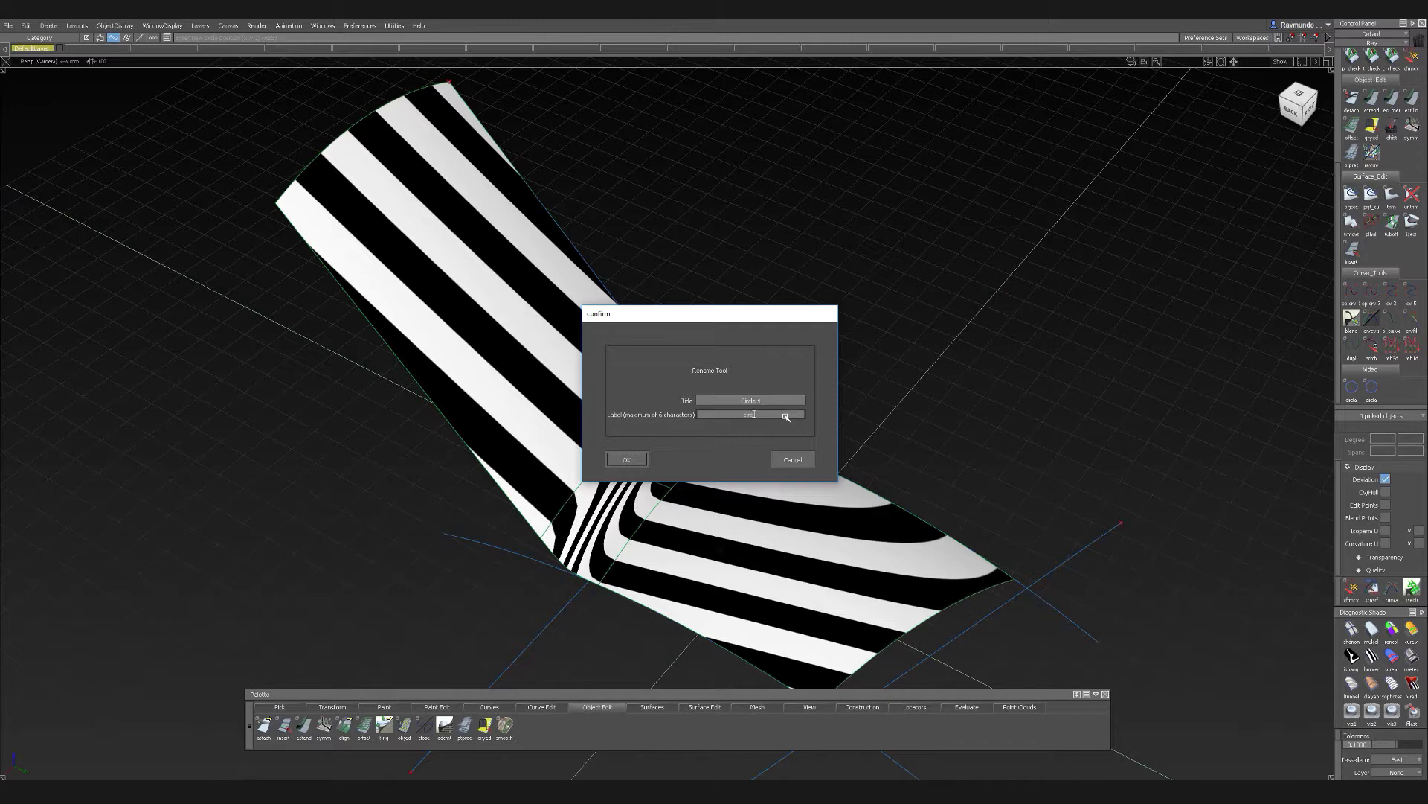
left_click(627, 459)
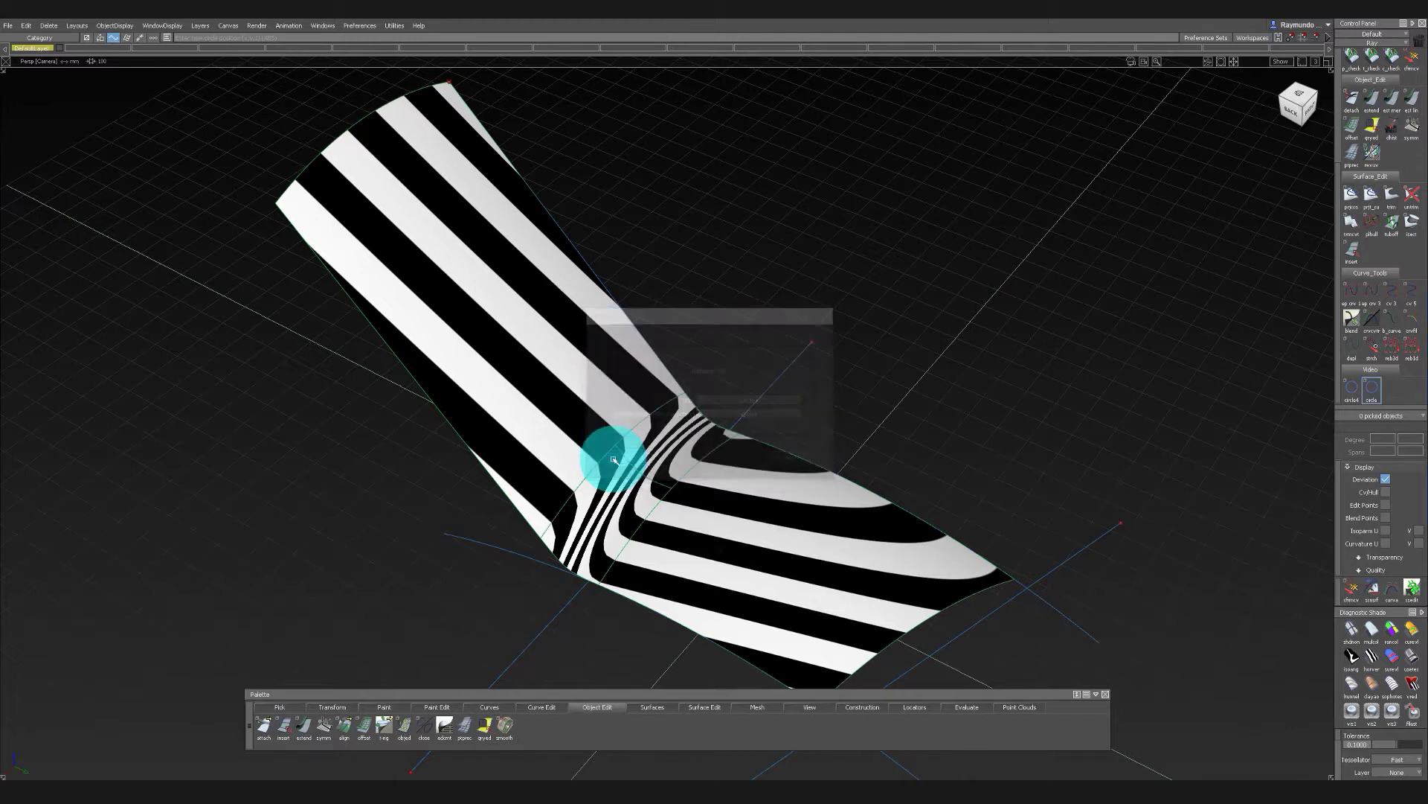
Rename the second Circle tool on the Video shelf to Circle12
double_click(1376, 393)
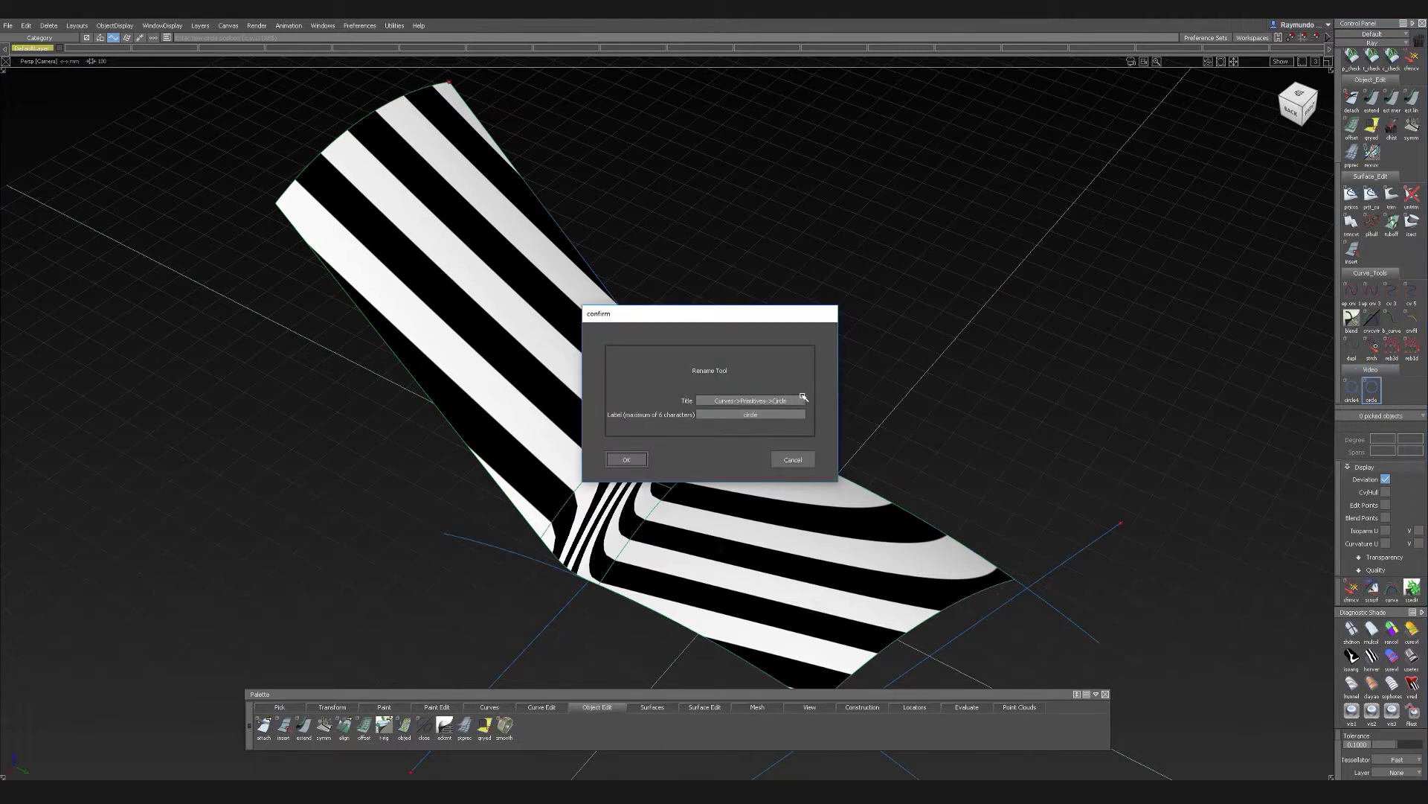
left_click_drag(773, 401, 508, 401)
key("BackSpace")
left_click(622, 459)
Open the Hotkeys/Menu Editor and go to the hotkey field of Circle 4 in the Video shelf under Default Panel Shelves
left_click_drag(862, 251, 726, 255, "alt+shift")
left_click_drag(833, 298, 869, 410, "alt+shift")
left_click(360, 25)
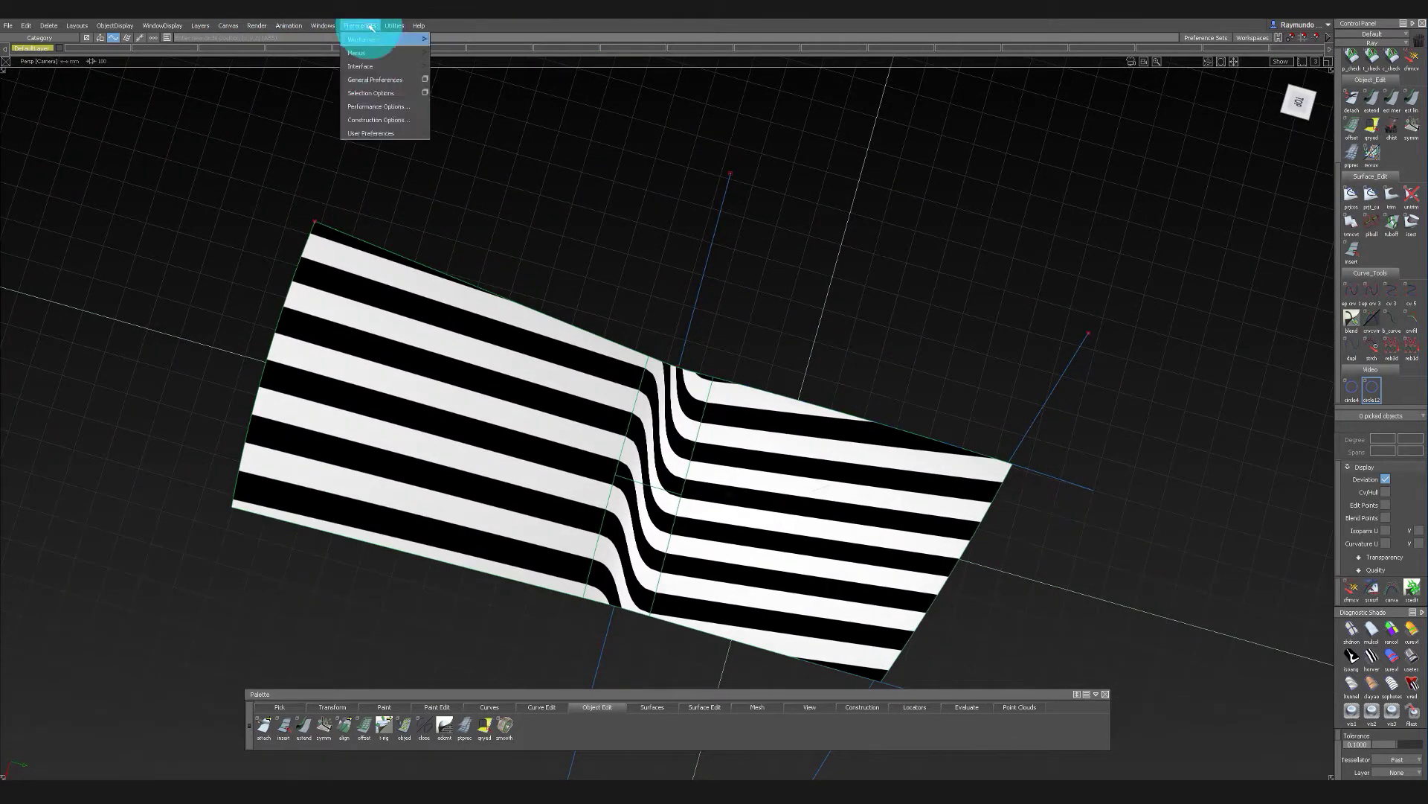
mouse_move(387, 133)
mouse_move(383, 56)
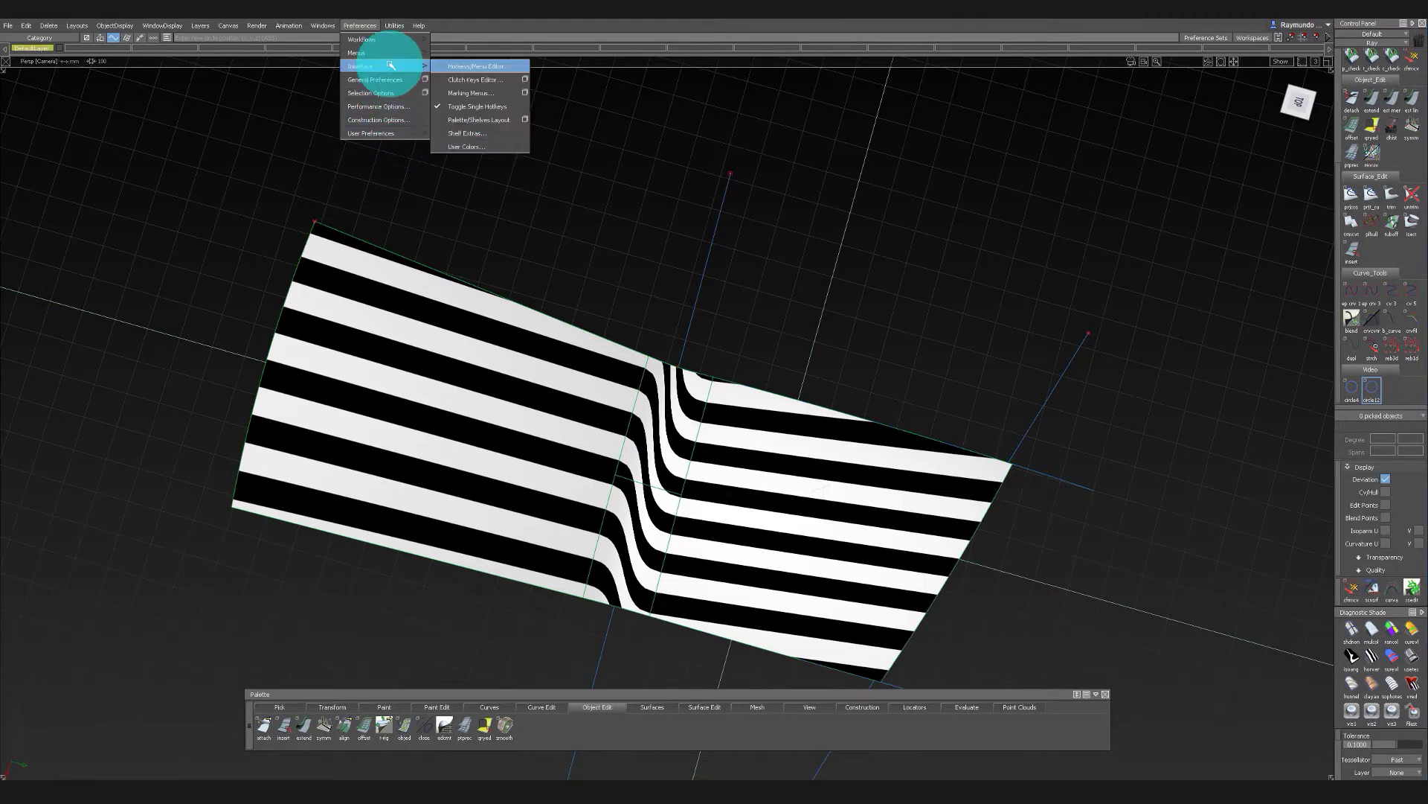
left_click(483, 65)
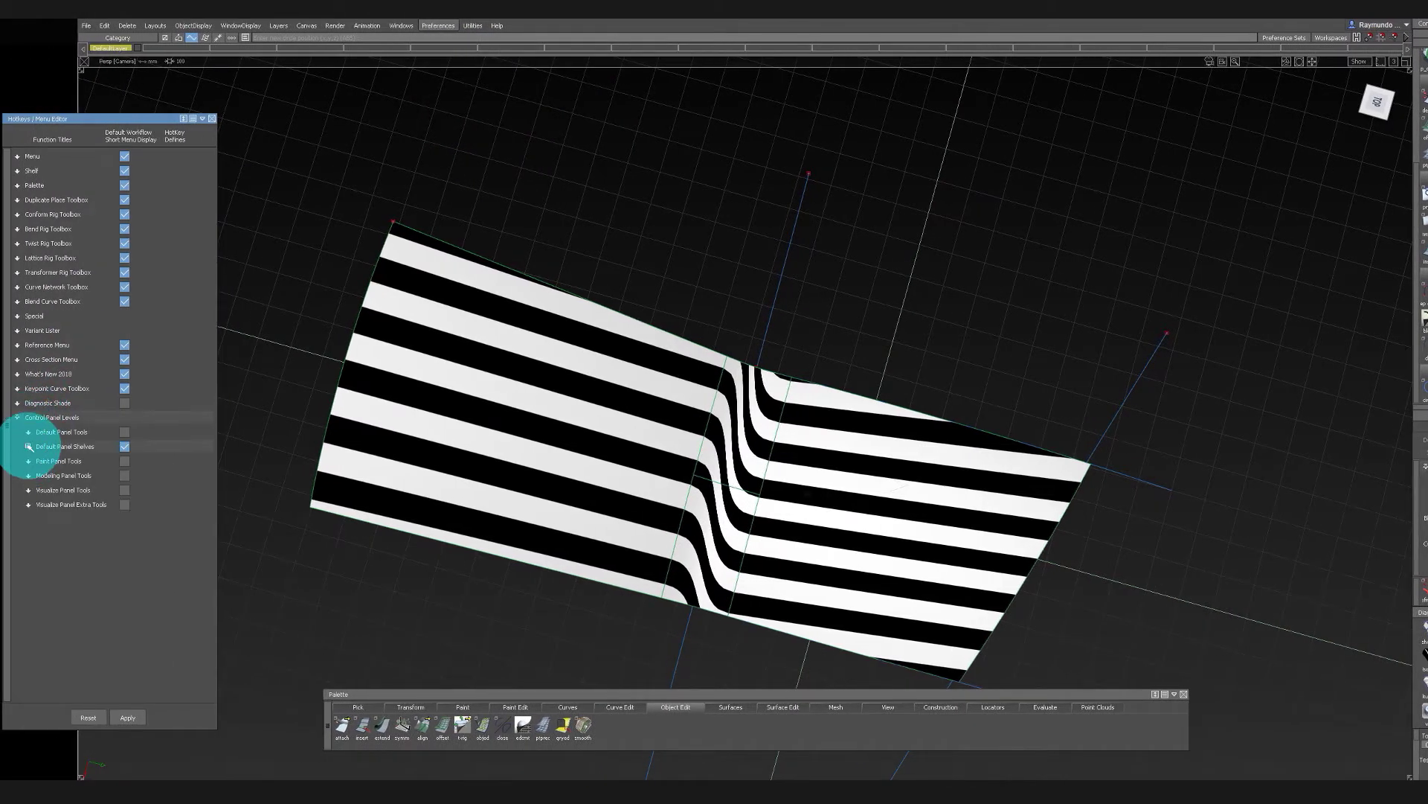
left_click(28, 447)
left_click(40, 533)
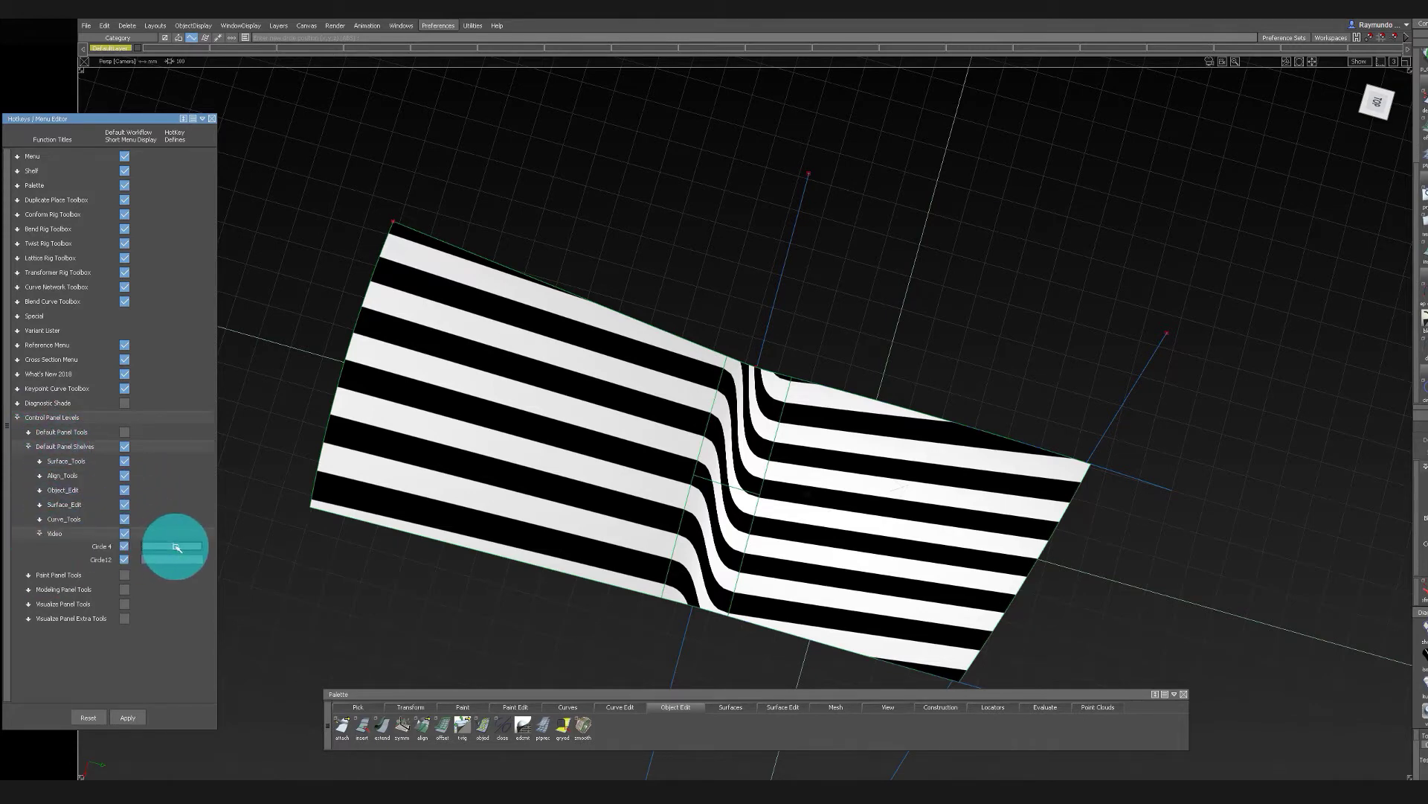
left_click(176, 546)
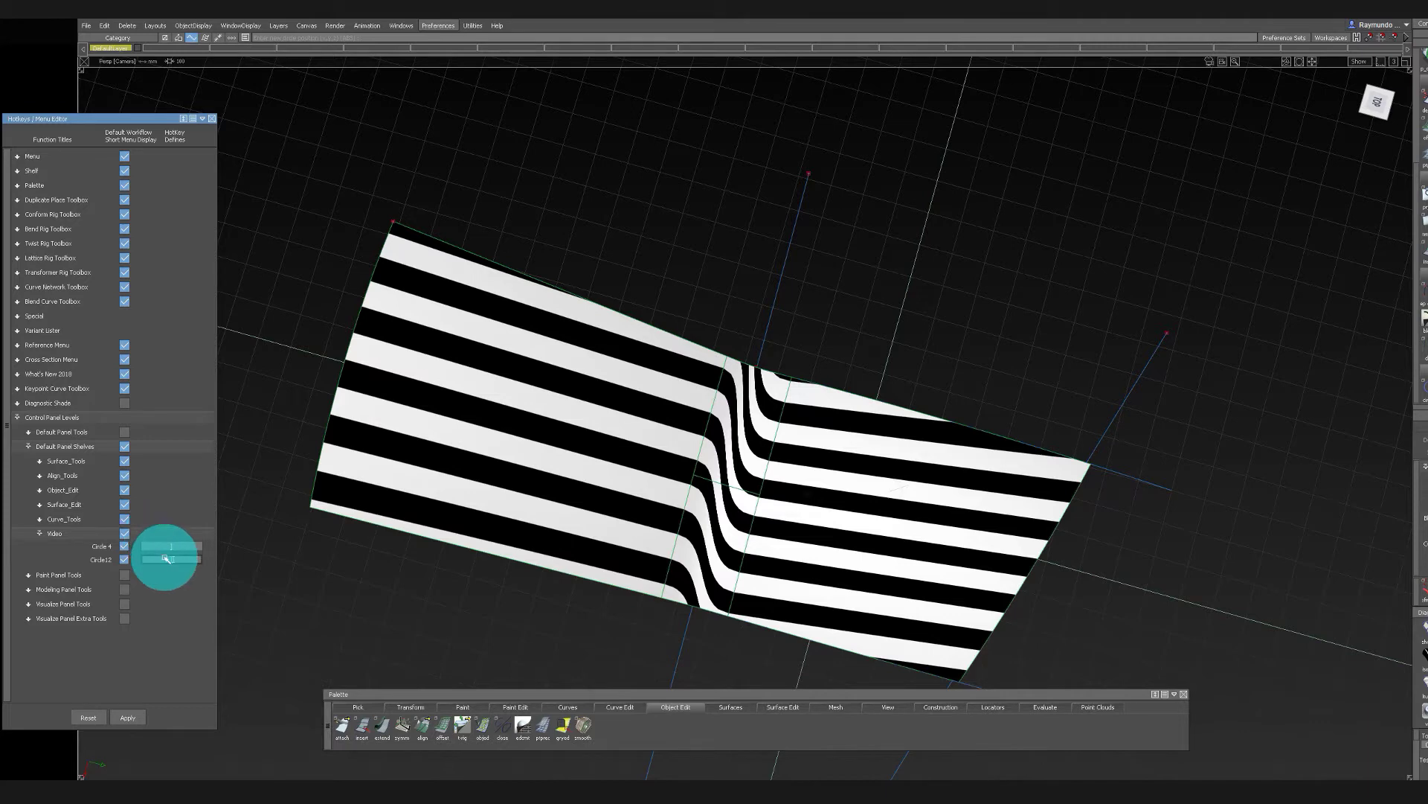
Switch to the Alias Hotkeys reference image to review the key assignments, and return to Alias to close the hotkey editor
left_click_drag(385, 565, 615, 488, "alt+shift")
key("alt+Tab")
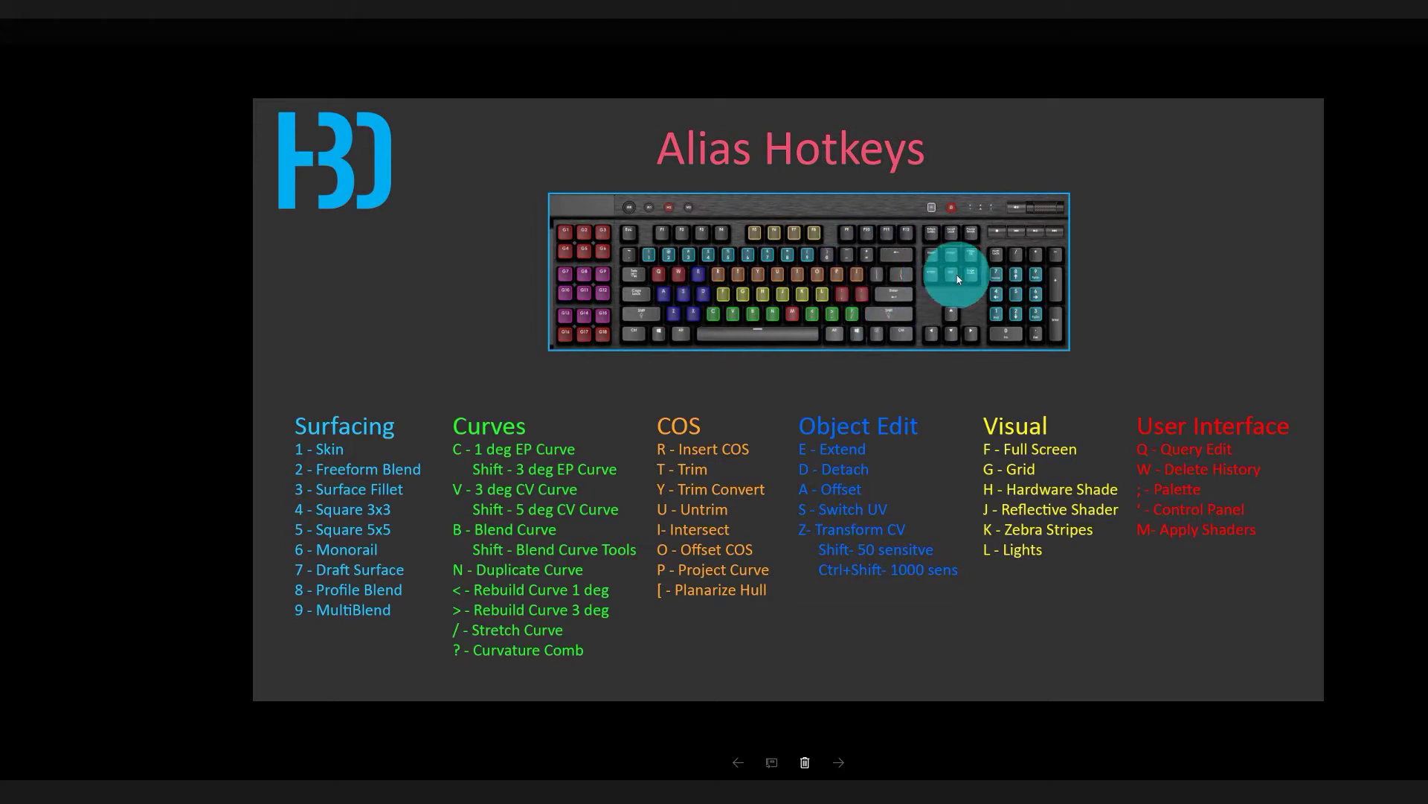
key("alt+Tab")
left_click_drag(713, 247, 733, 324, "alt+shift")
left_click(212, 118)
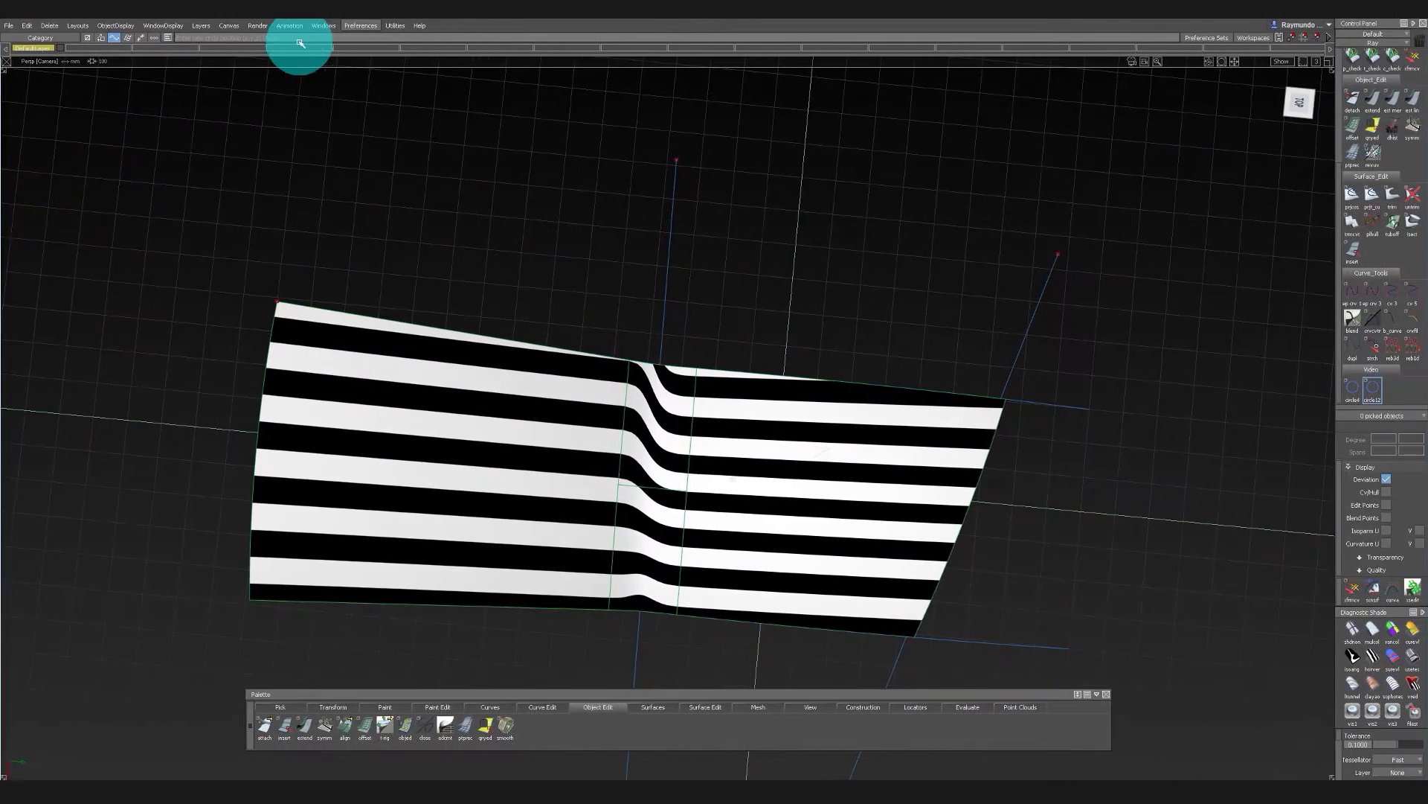
left_click(347, 27)
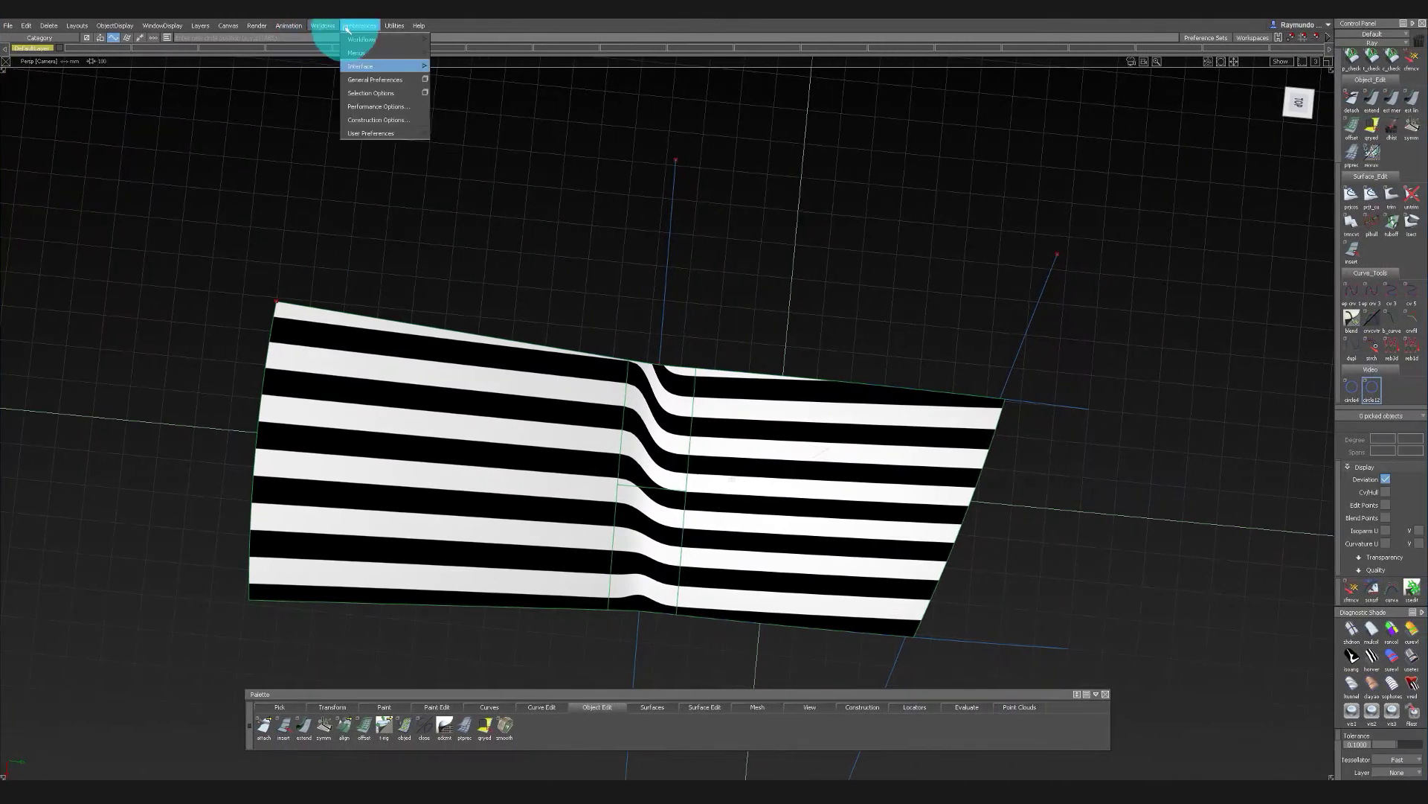
mouse_move(381, 132)
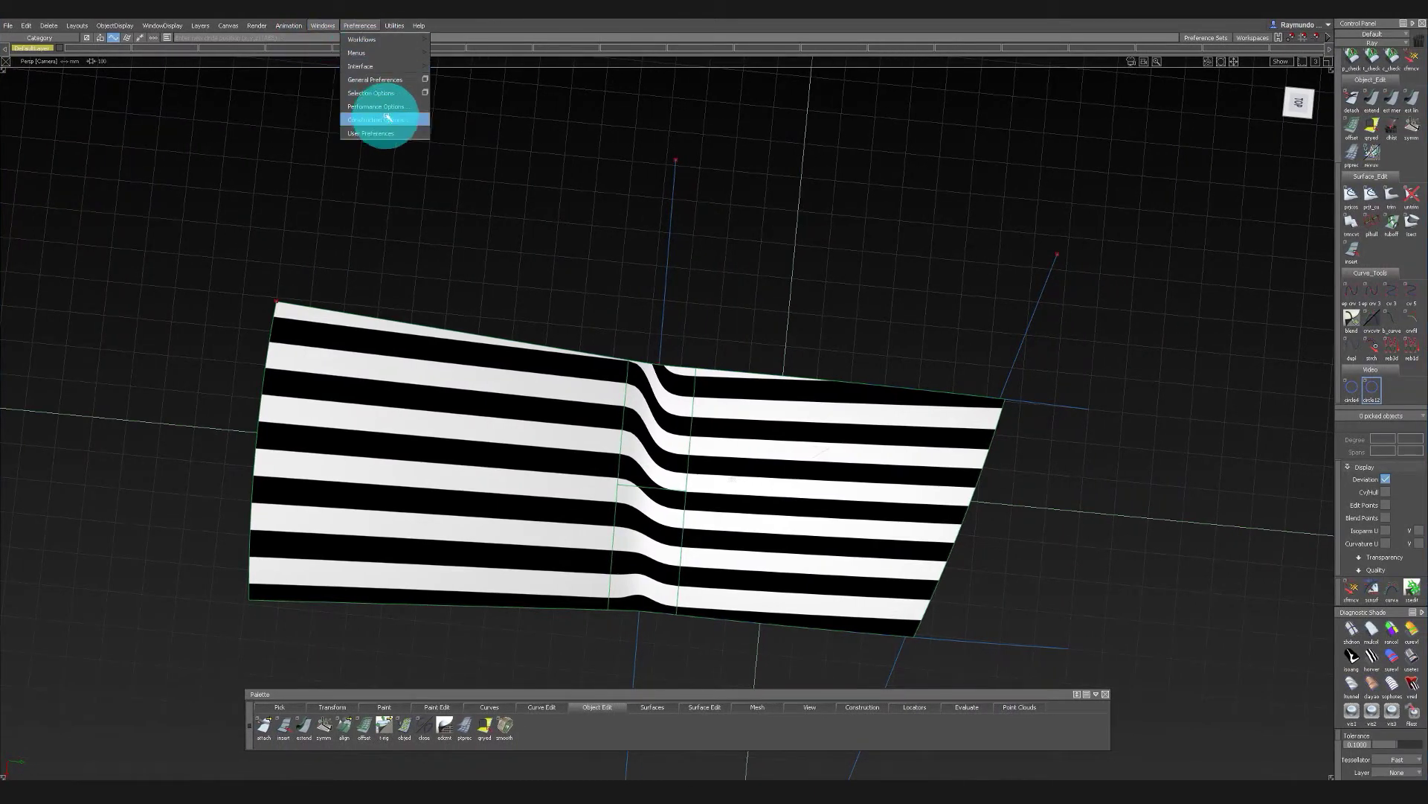
mouse_move(377, 66)
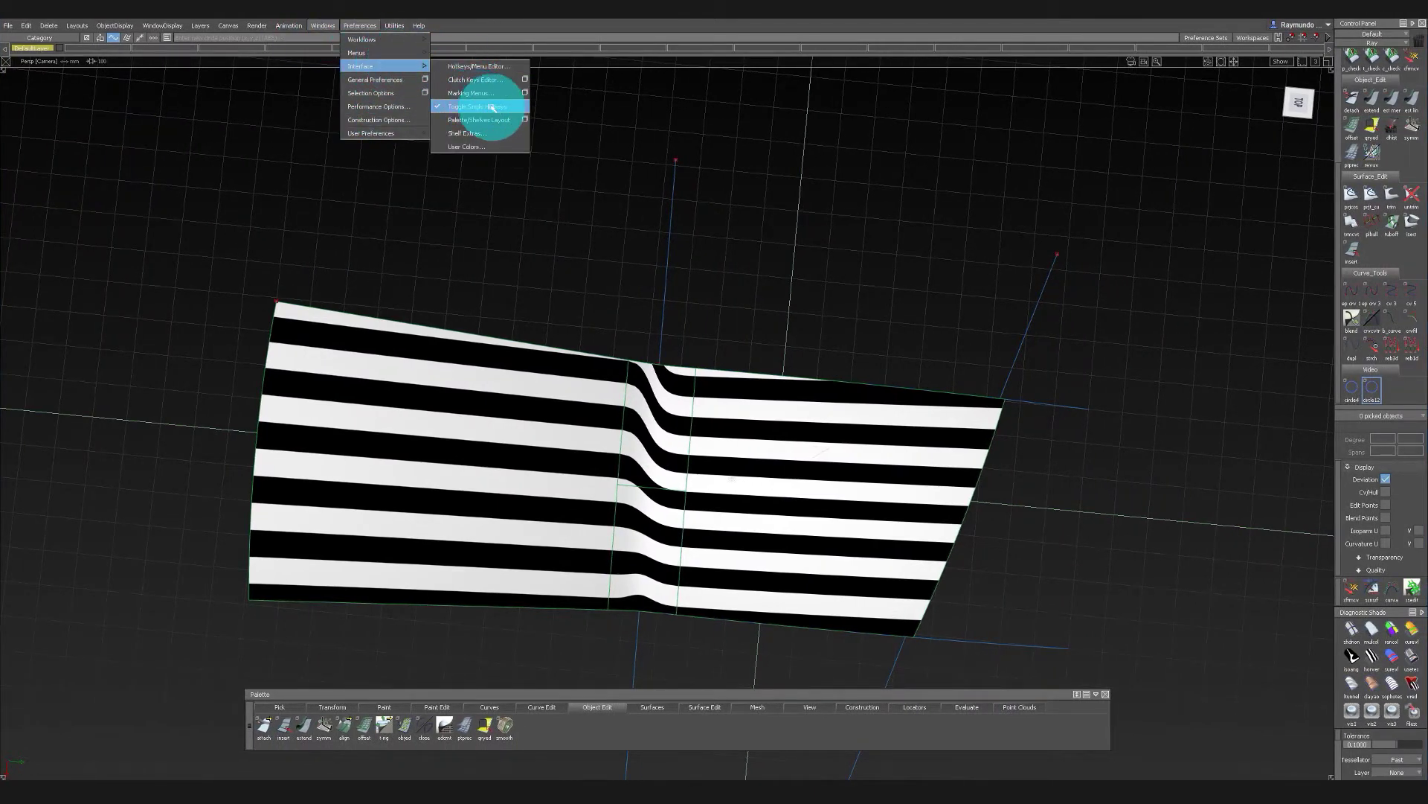
In the top view, place a circle with the Circle 4 tool and another beside it with Circle12, beyond the surfaces
left_click(1301, 103)
right_click_drag(1079, 224, 861, 297, "alt+shift")
middle_click_drag(861, 297, 703, 401, "alt+shift")
left_click(1351, 386)
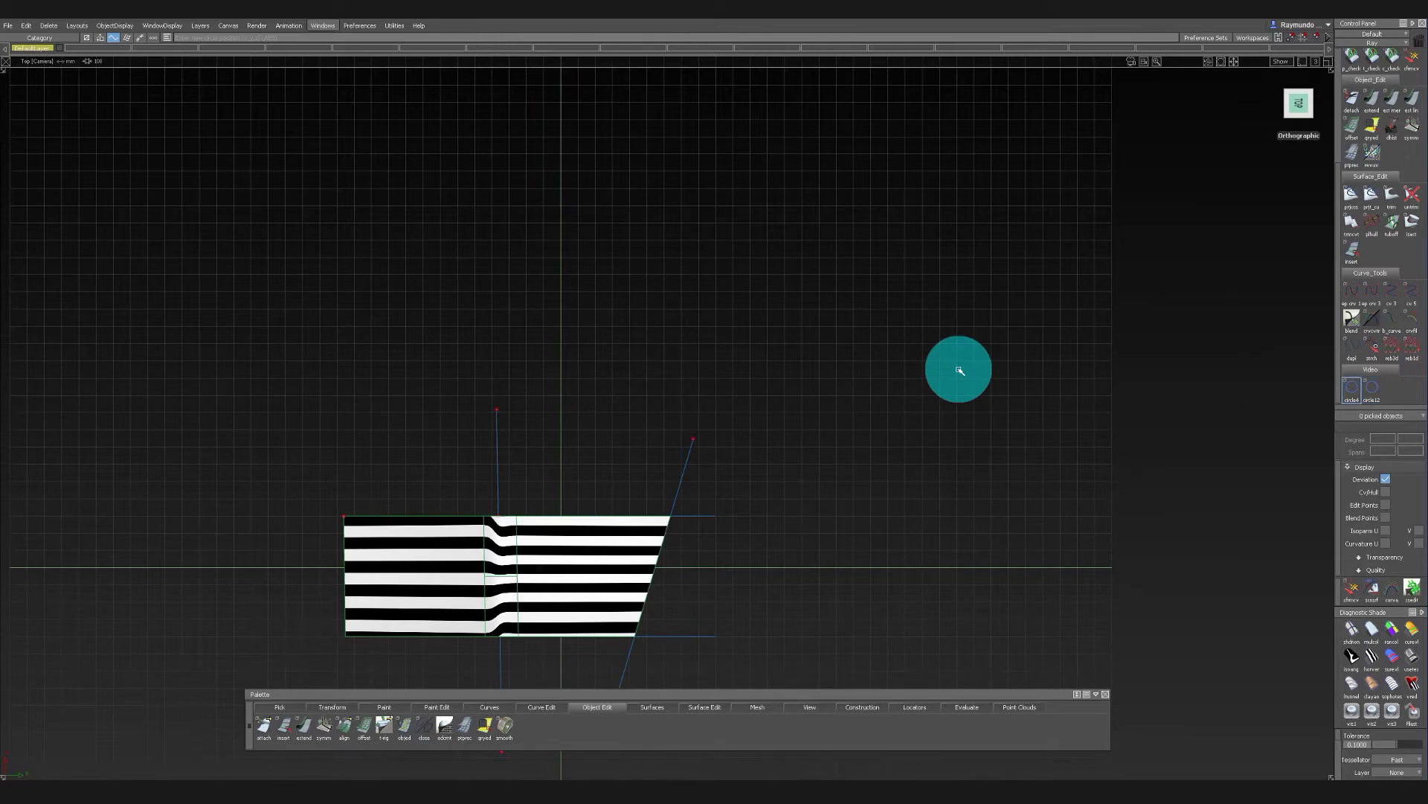
left_click(536, 313)
right_click_drag(520, 316, 708, 98, "alt+shift")
left_click(659, 91)
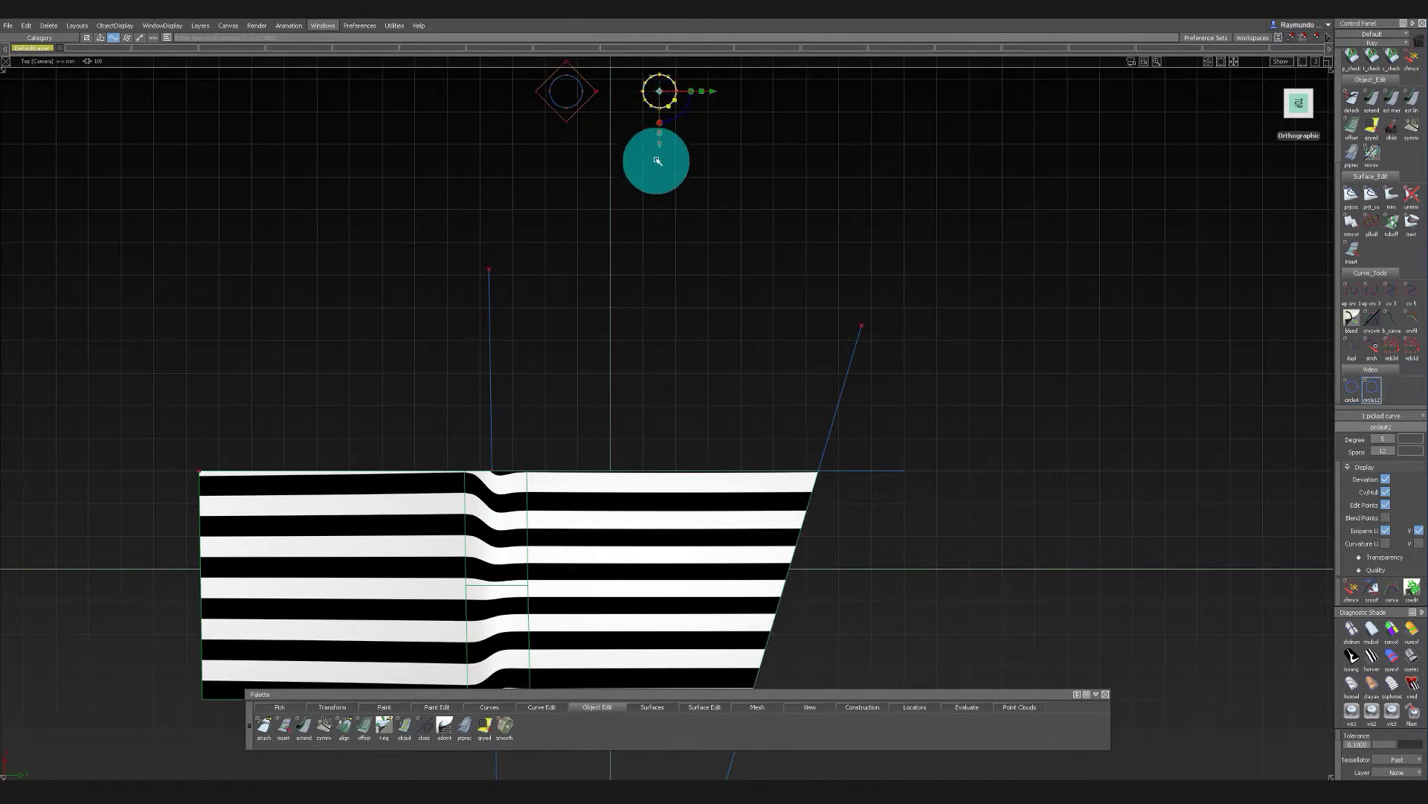
Pick both circles in the top view and compare their control points up close
right_click_drag(659, 163, 774, 304, "alt+shift")
middle_click_drag(774, 305, 721, 430, "alt+shift")
left_click_drag(701, 424, 673, 223, "ctrl+shift")
mouse_move(444, 169)
left_mouse_down()
mouse_move(730, 373)
mouse_move(826, 402)
left_mouse_up()
right_click_drag(807, 242, 804, 519, "ctrl+shift")
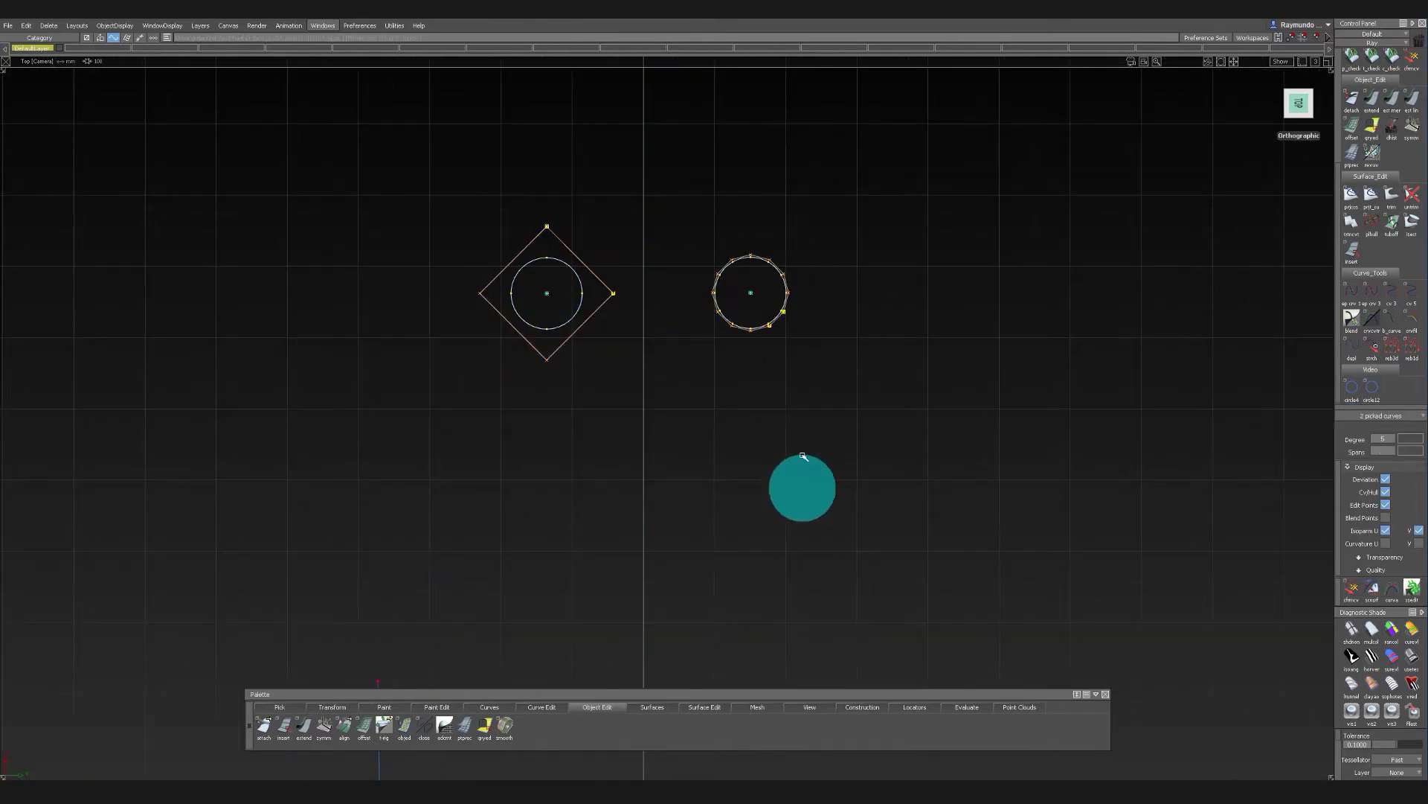
Pick the 12-span circle and the 4-span circle individually to check each one's degree and spans
left_click_drag(805, 476, 796, 279, "ctrl+shift")
right_click_drag(794, 347, 746, 376, "alt+shift")
left_click_drag(689, 230, 855, 436)
right_click_drag(853, 350, 854, 192, "ctrl+shift")
left_click_drag(645, 386, 576, 203, "ctrl+shift")
left_click_drag(482, 230, 604, 426)
right_click_drag(604, 413, 610, 225, "ctrl+shift")
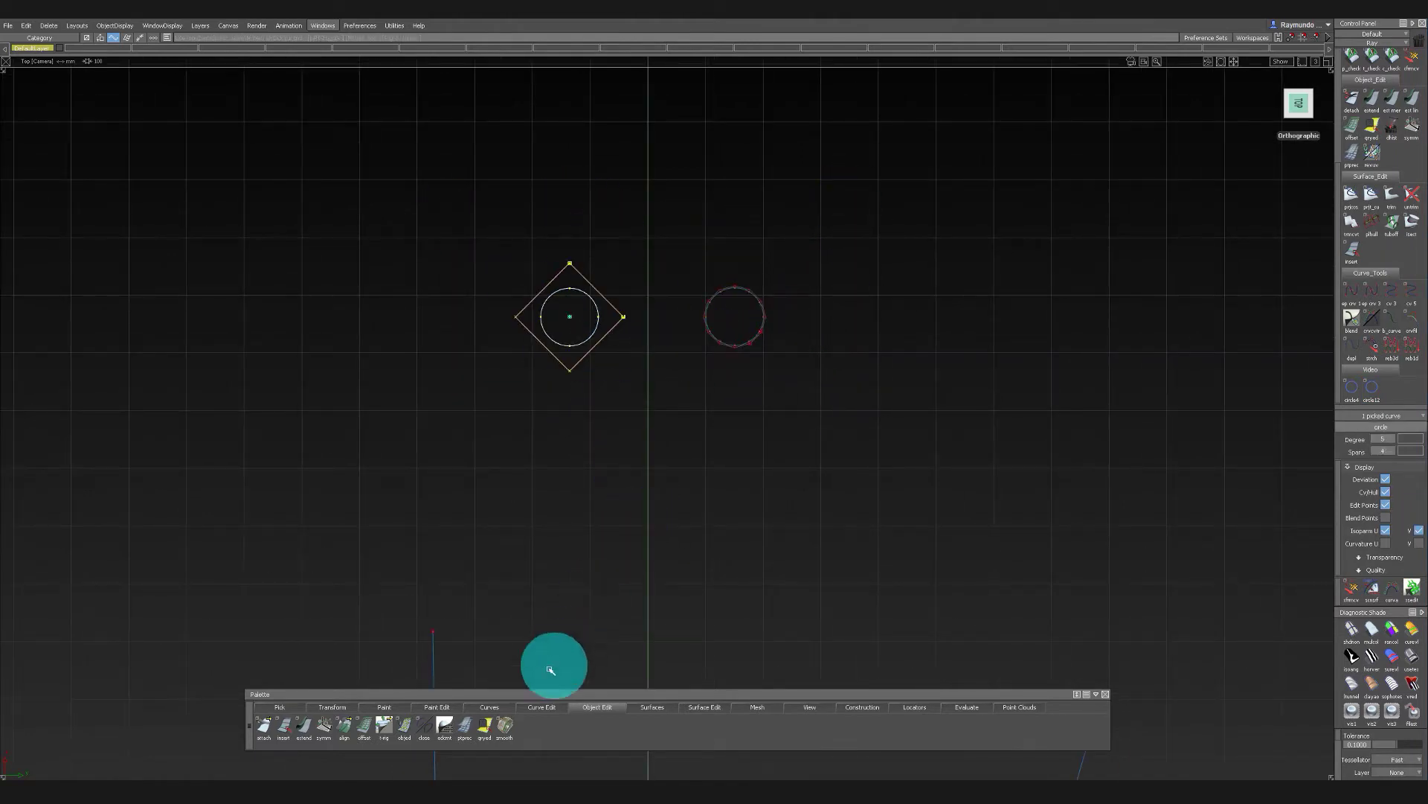
Open the options of the original Circle tool in the palette to check its spans, and close them without changes
right_click(491, 709)
mouse_move(510, 626)
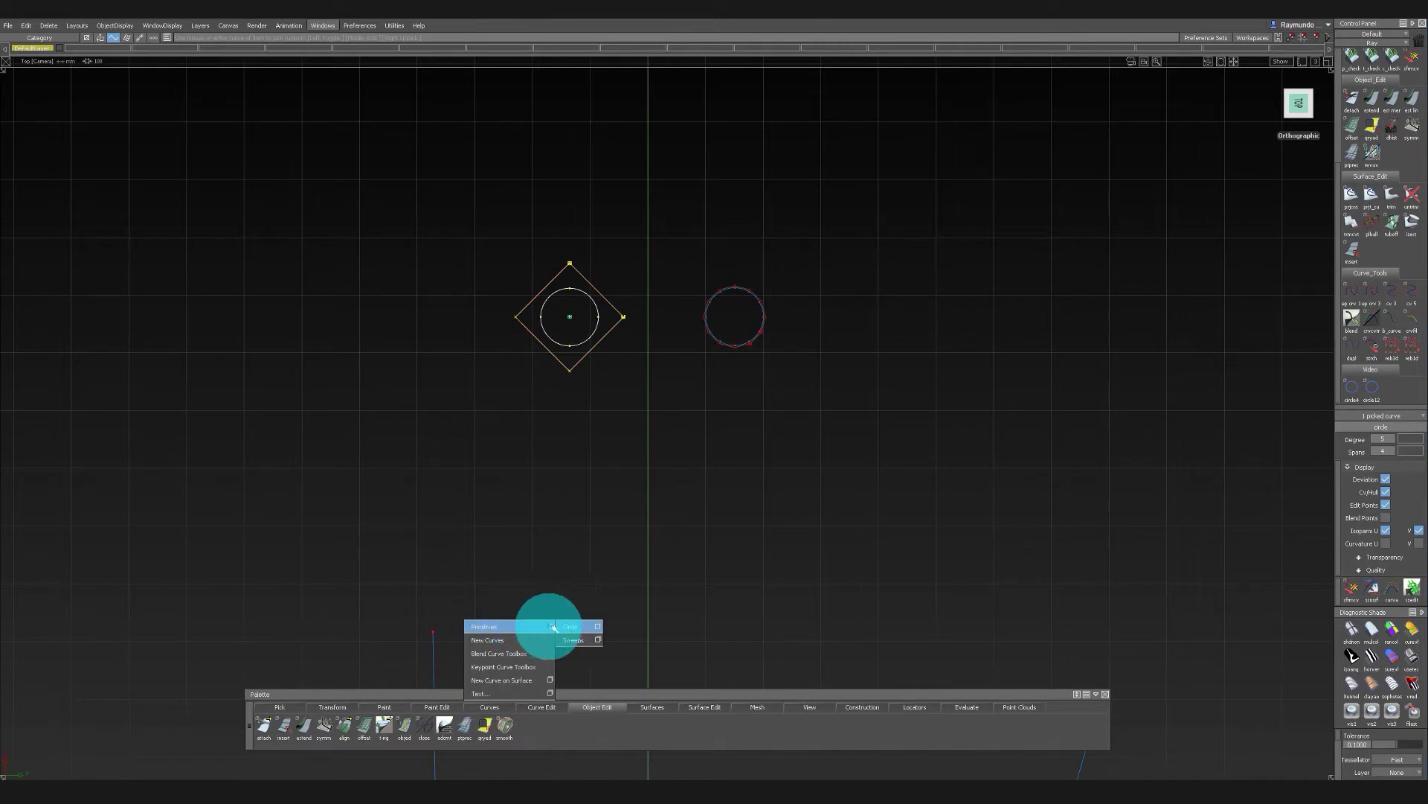
left_click(599, 627)
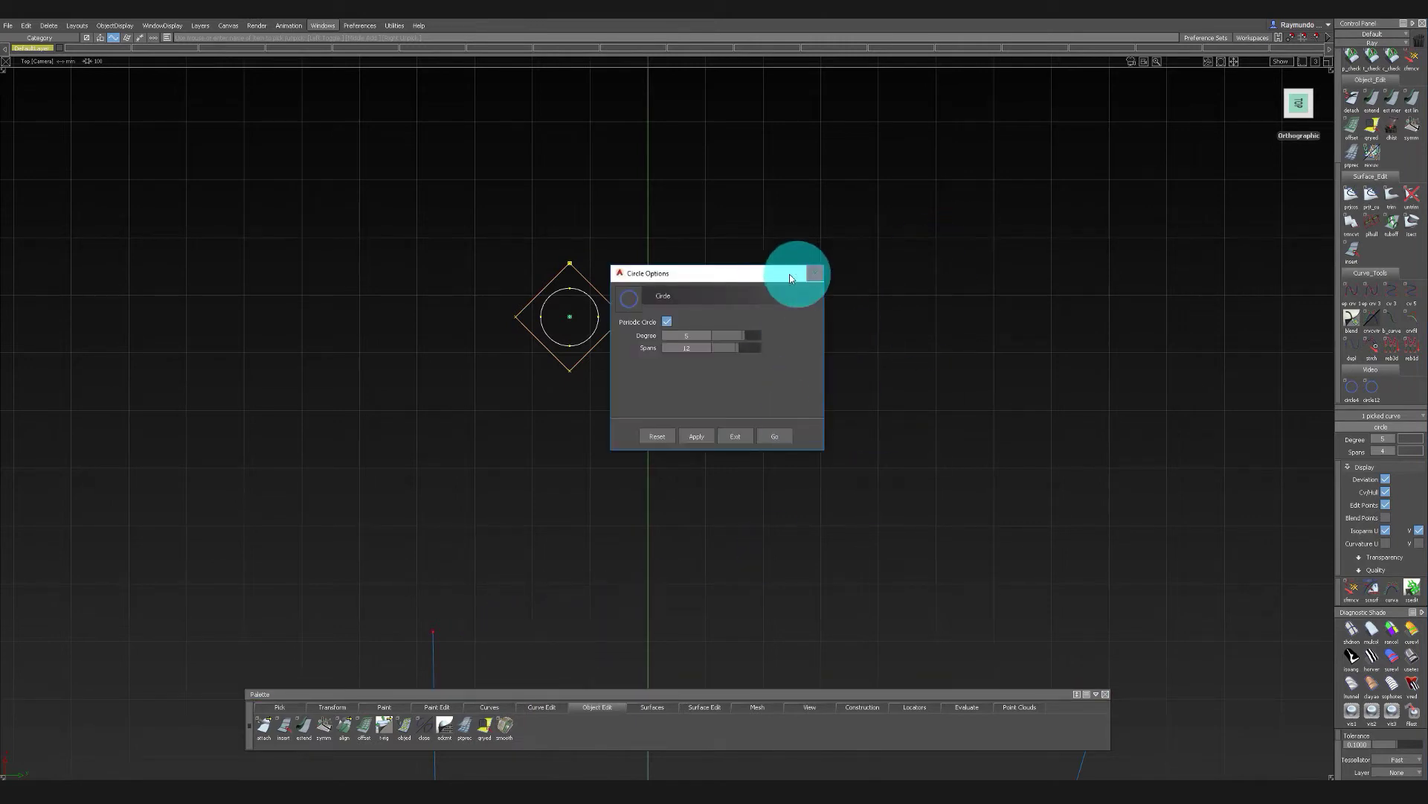
left_click(816, 277)
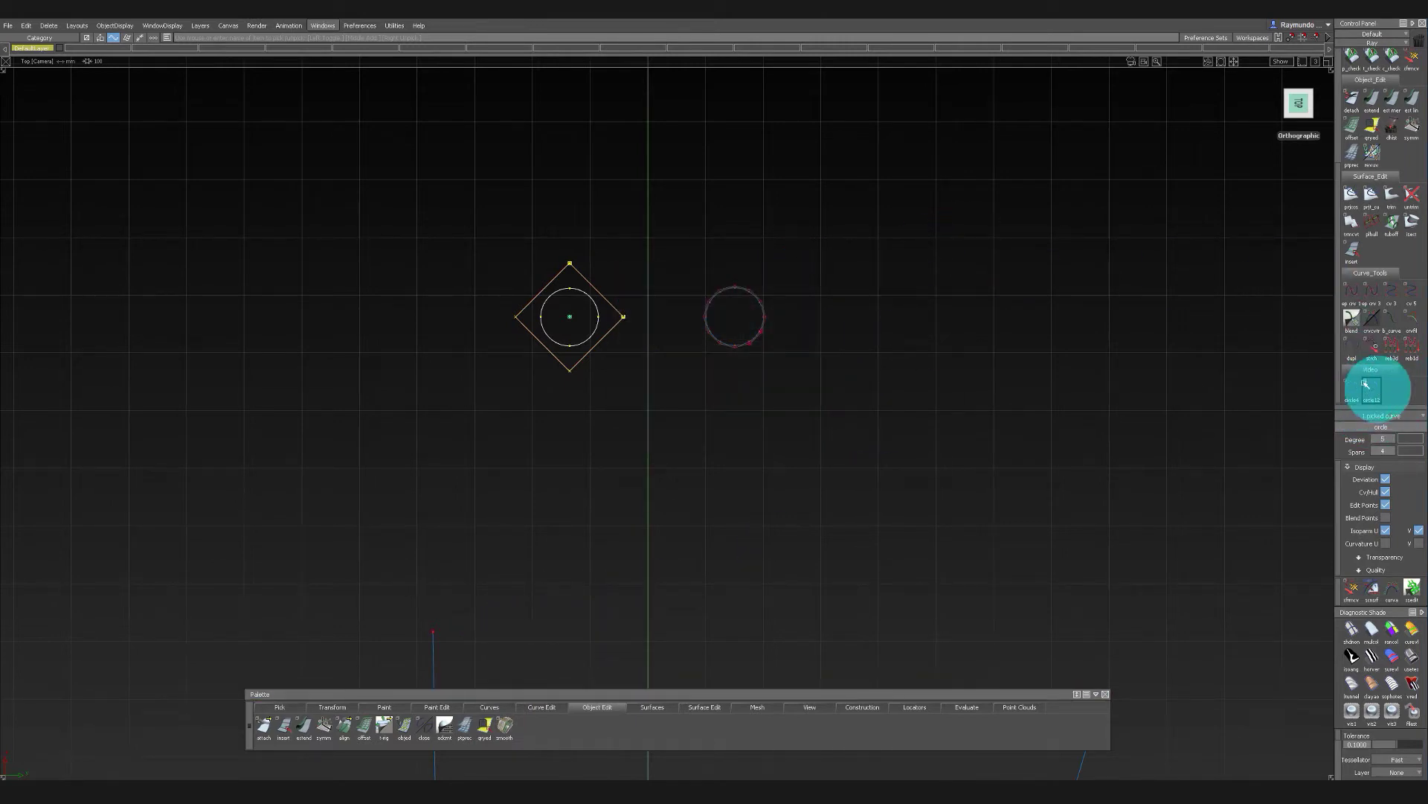
Pick the 4-span and 12-span circles together in the top view
left_click_drag(791, 322, 952, 388, "ctrl+shift")
left_click_drag(529, 271, 873, 456)
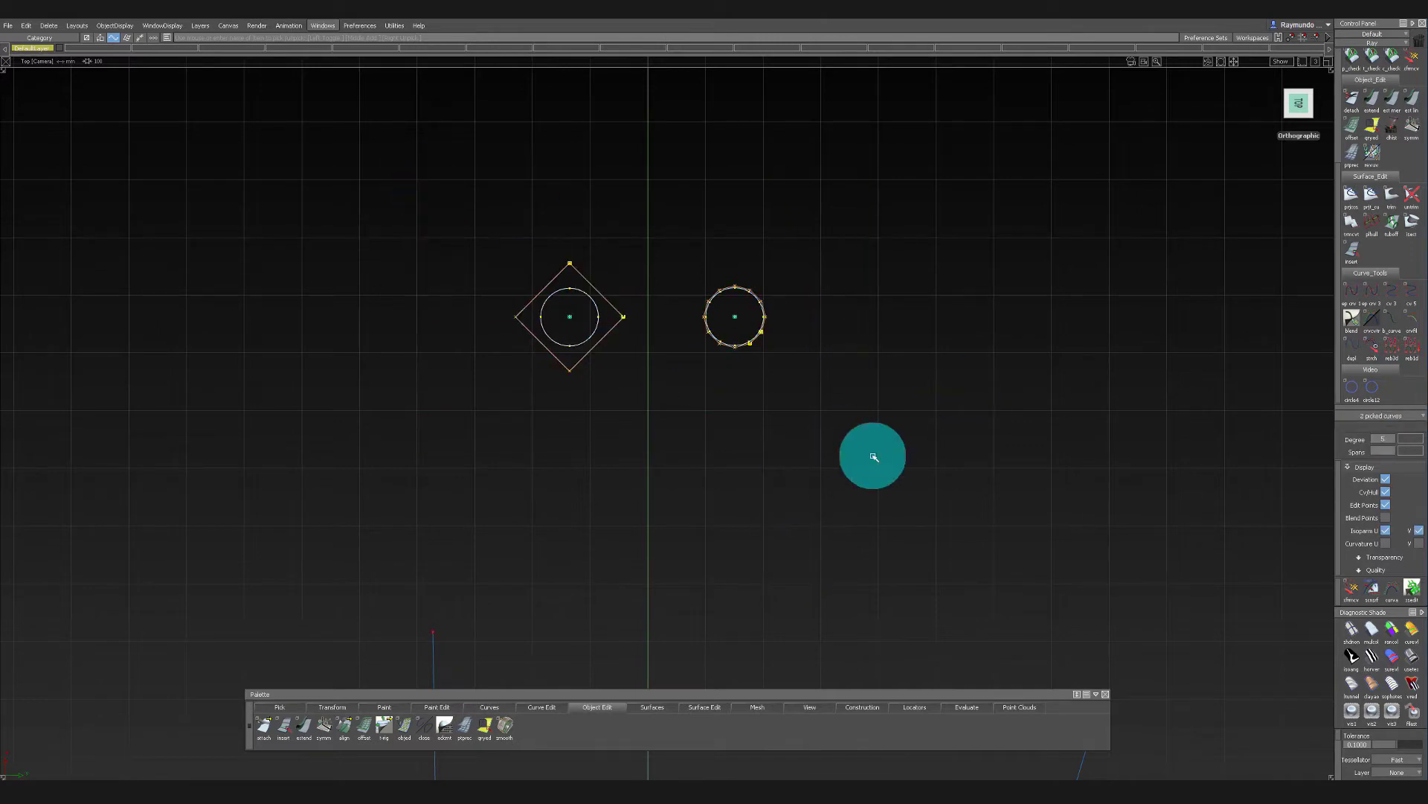
scroll(848, 412, "down", 6)
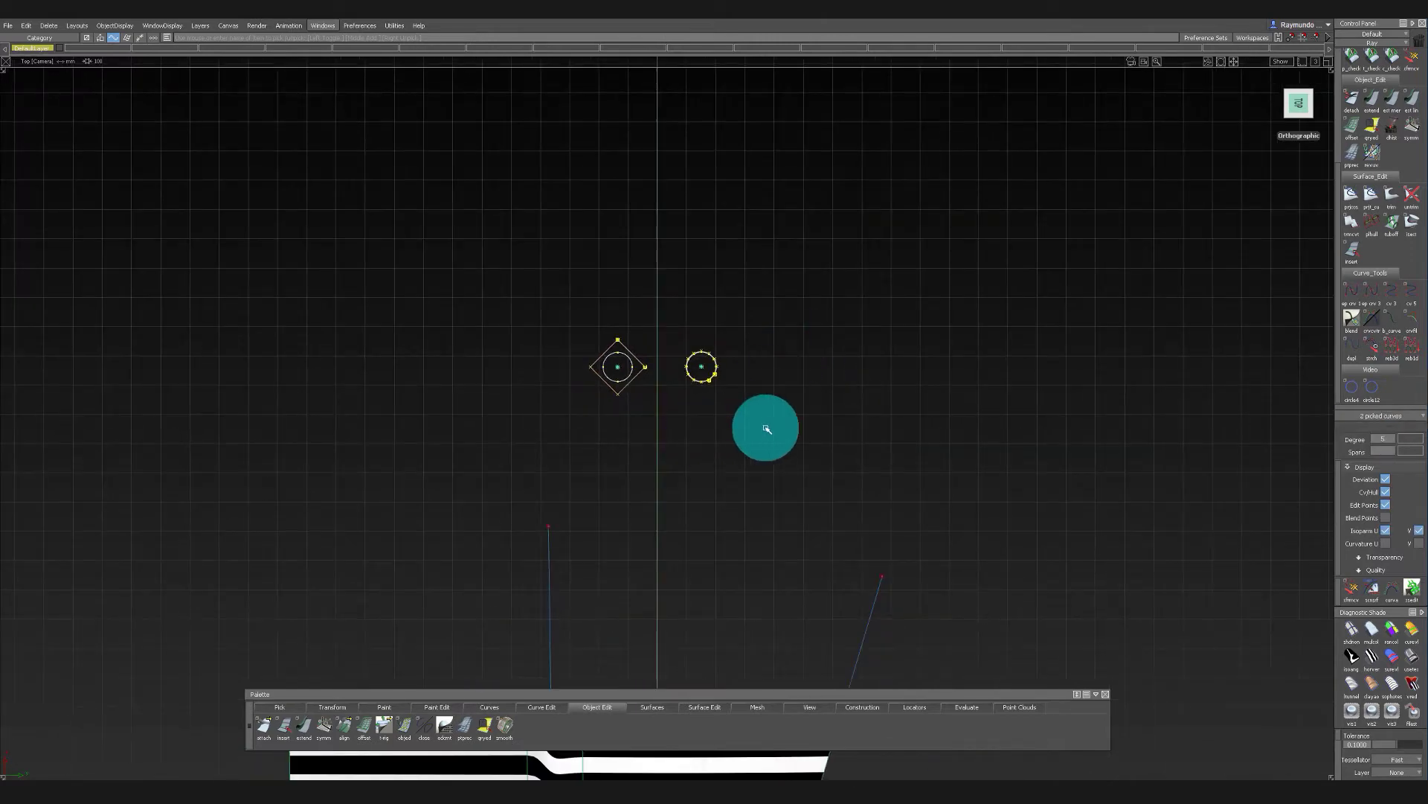
Delete both test circles in the top view
middle_click_drag(766, 427, 762, 284, "alt+shift")
right_click_drag(761, 284, 805, 277, "alt+shift")
mouse_move(806, 277)
middle_mouse_down("alt+shift")
mouse_move(808, 418)
mouse_move(786, 469)
middle_mouse_up("alt+shift")
left_click_drag(786, 470, 714, 215, "ctrl+shift")
mouse_move(579, 150)
left_mouse_down()
mouse_move(790, 319)
mouse_move(884, 350)
left_mouse_up()
key("Delete")
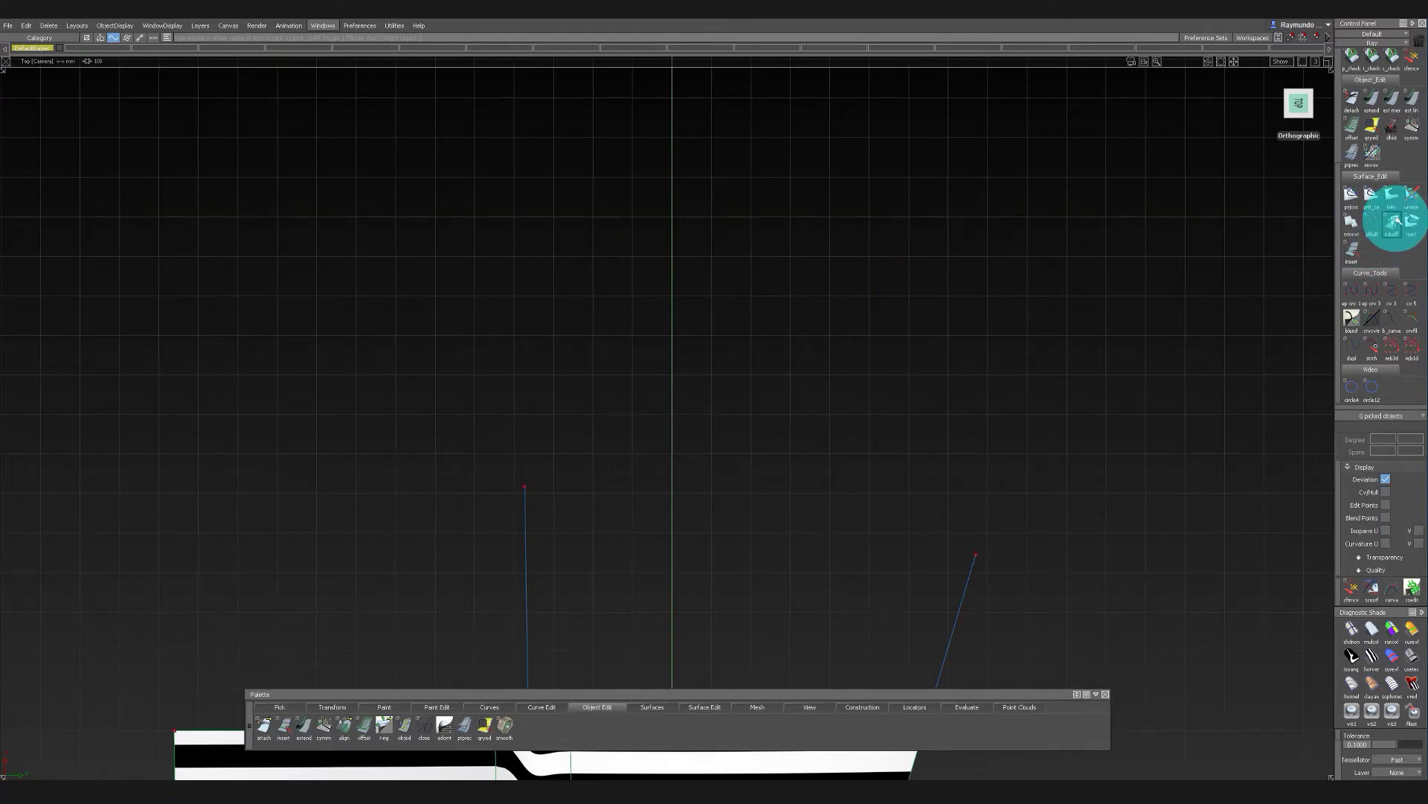
Review the saved options of the preset edge and projection Align tools on the Align_Tools shelf, and close them without changes
scroll(1393, 217, "up", 3)
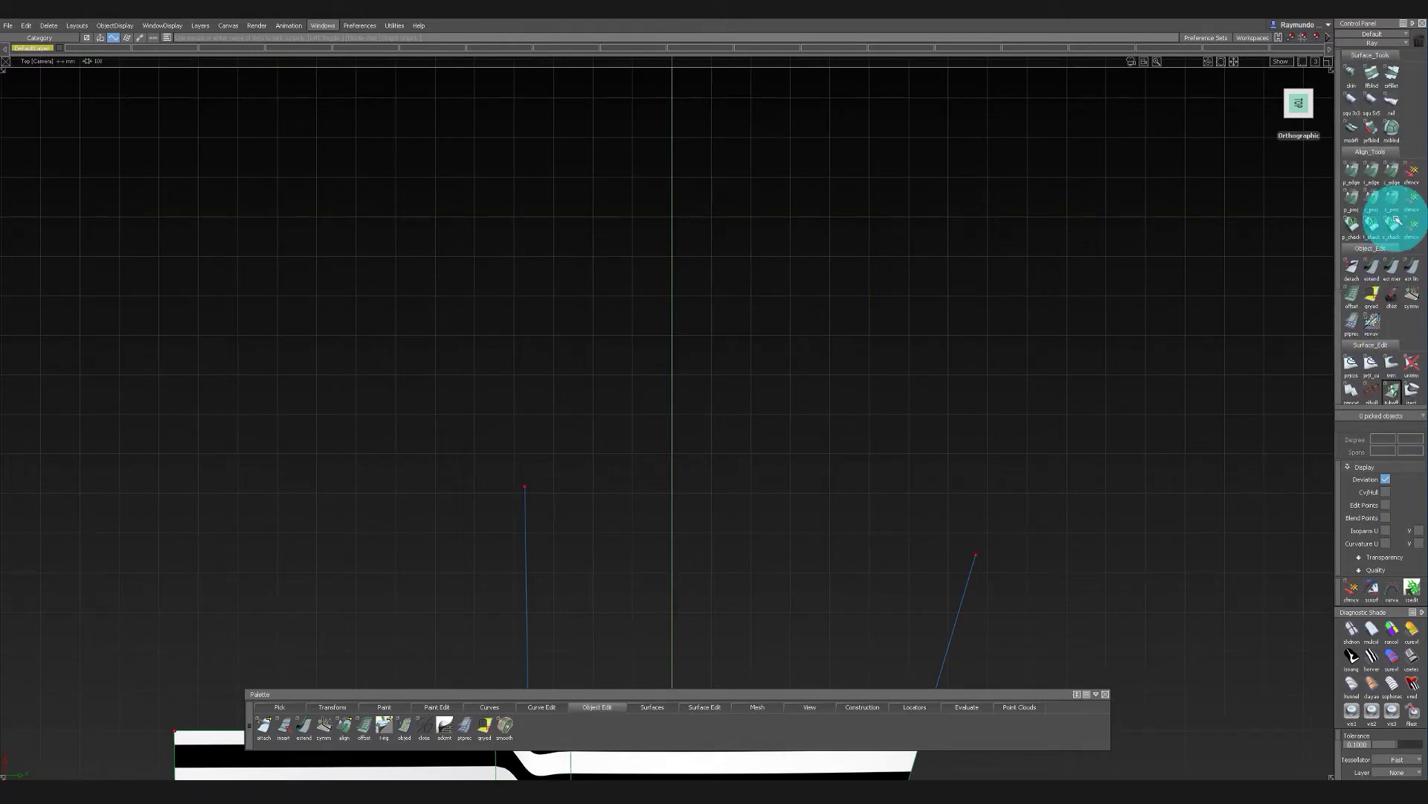
double_click(1353, 173)
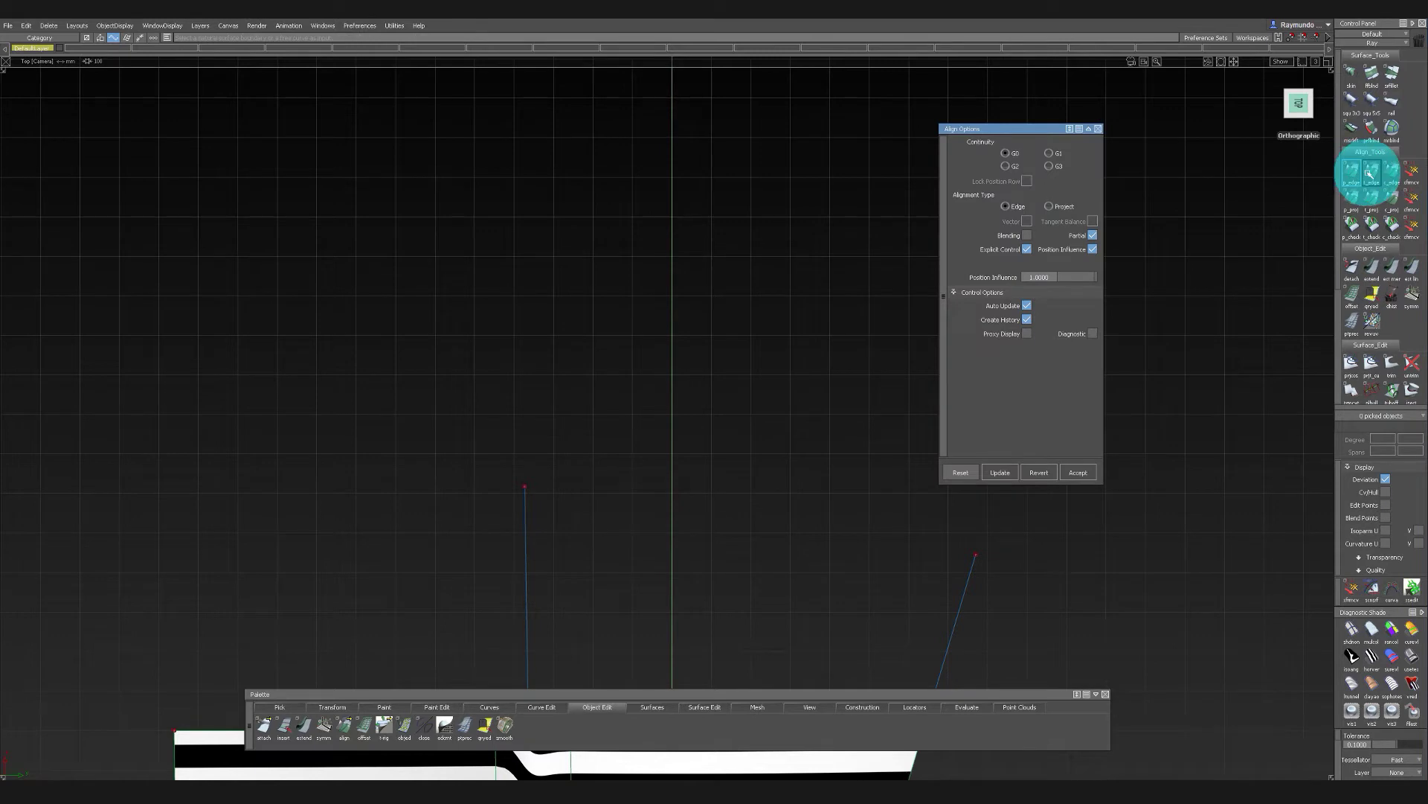
double_click(1370, 172)
double_click(1372, 201)
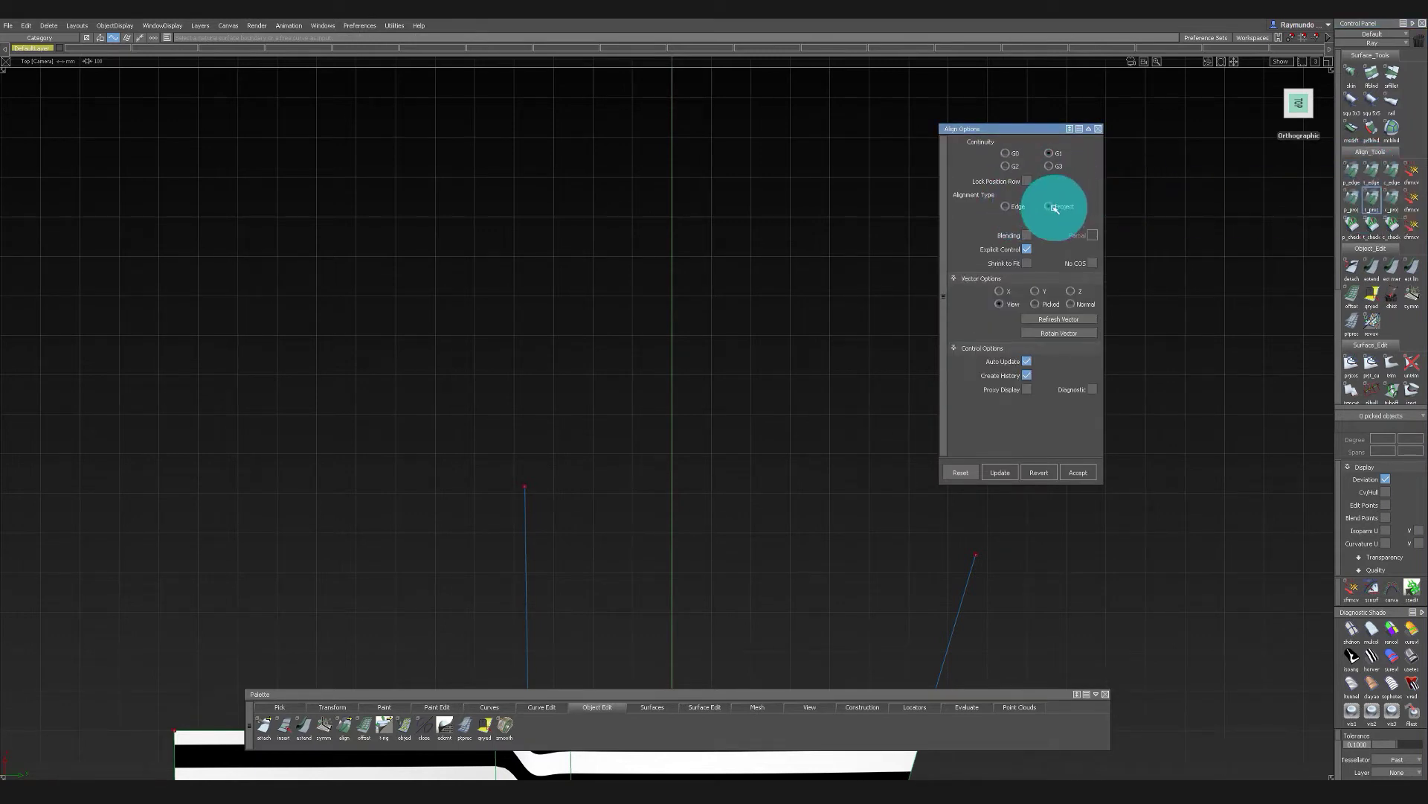
double_click(1391, 198)
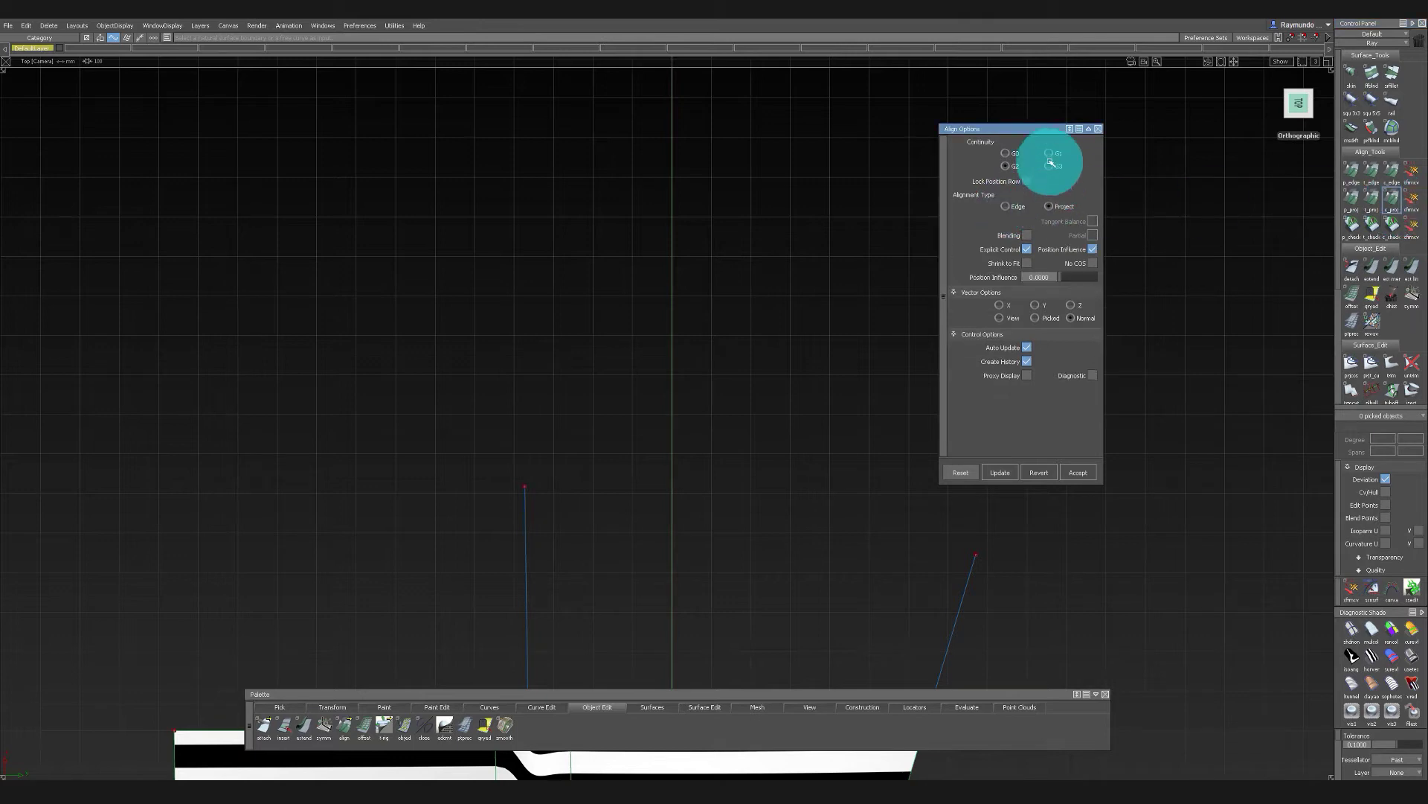
left_click(1098, 131)
Set the palette's original Align tool to G2 continuity and close its options
left_click(612, 707)
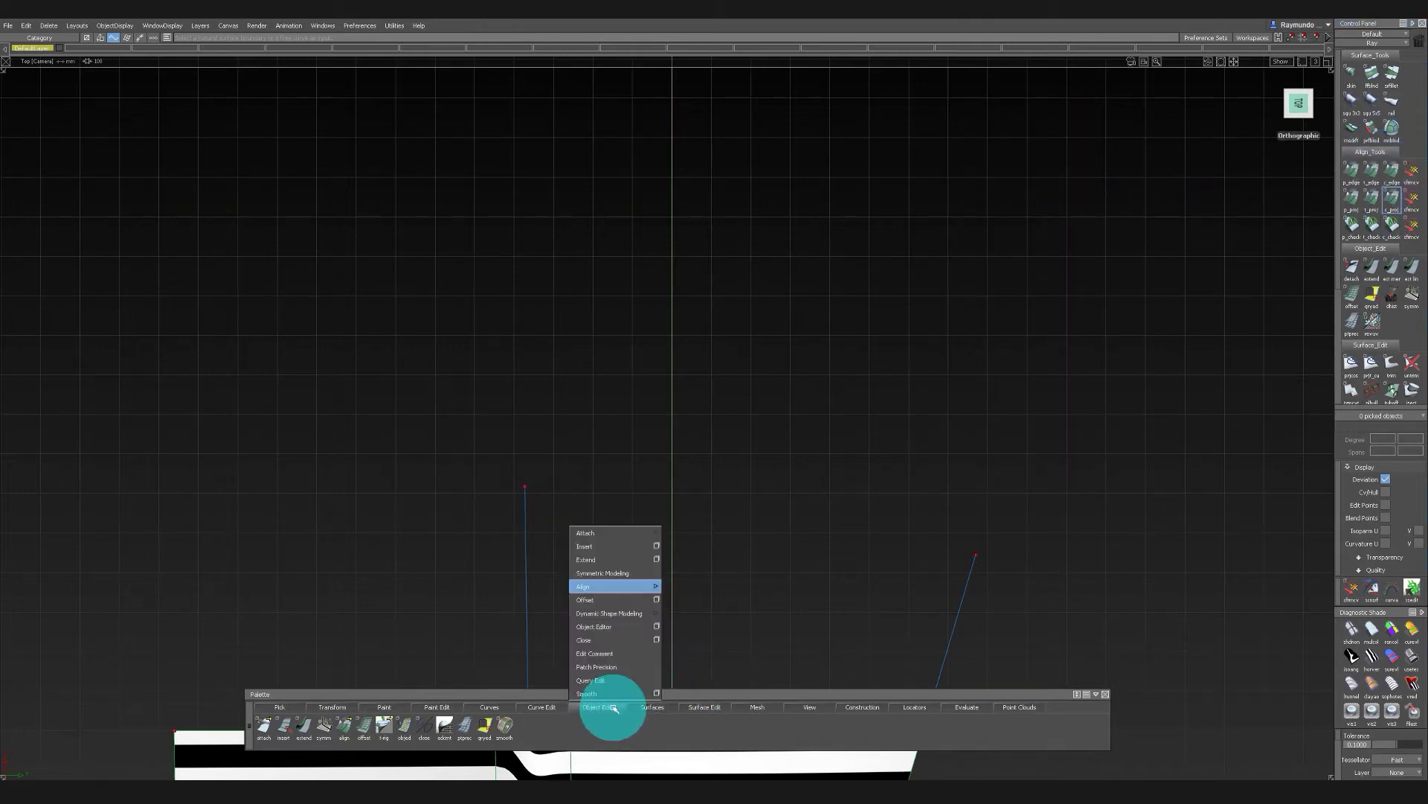
mouse_move(615, 585)
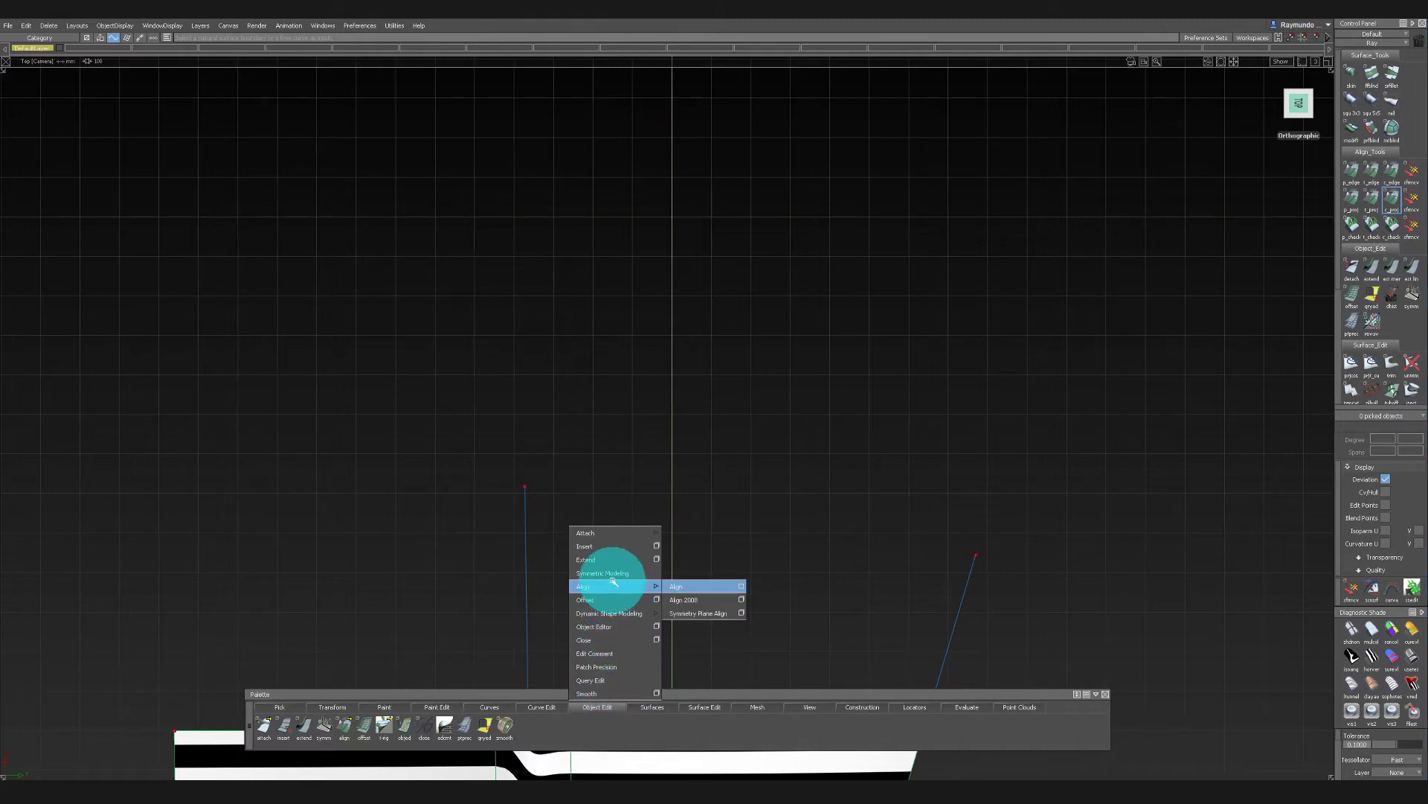
left_click(744, 586)
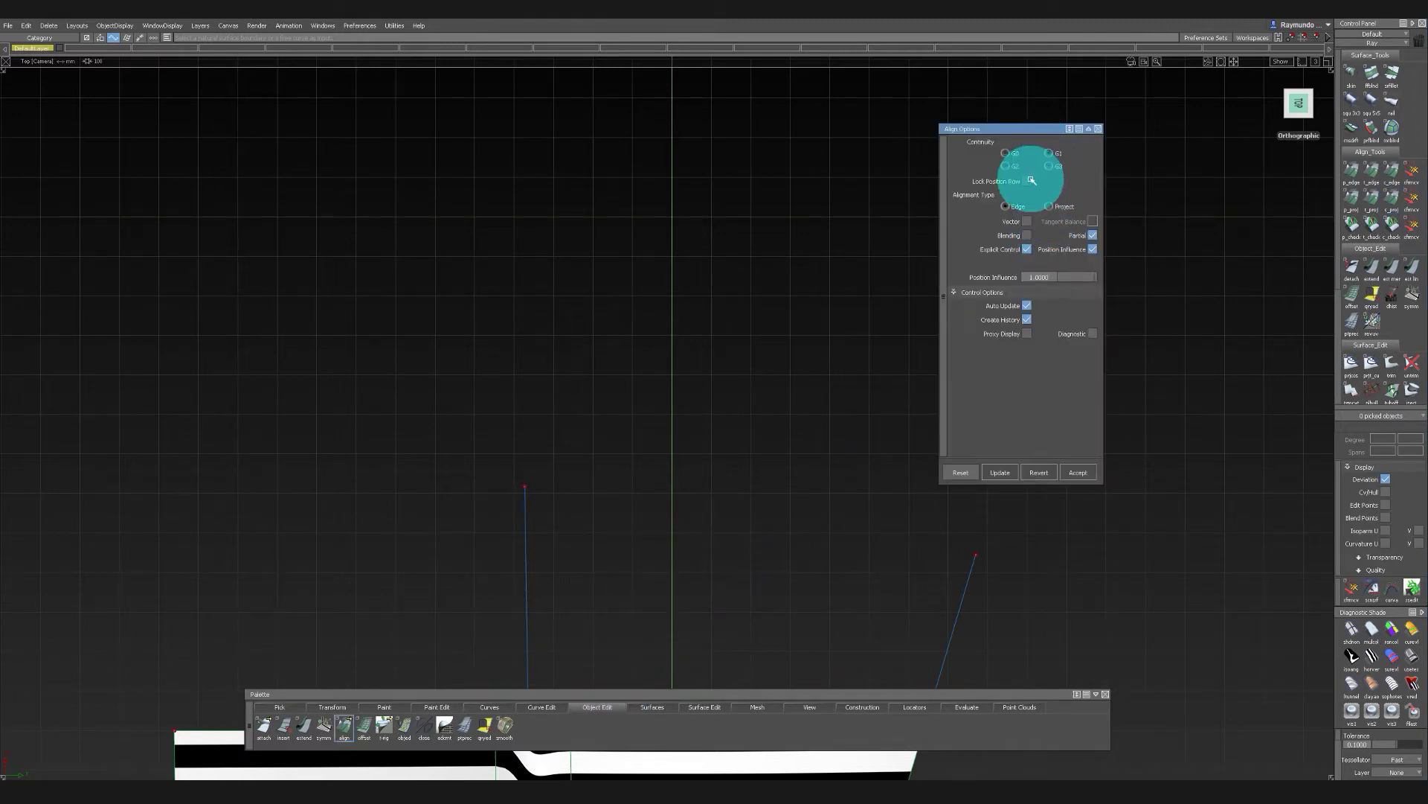
left_click(1008, 166)
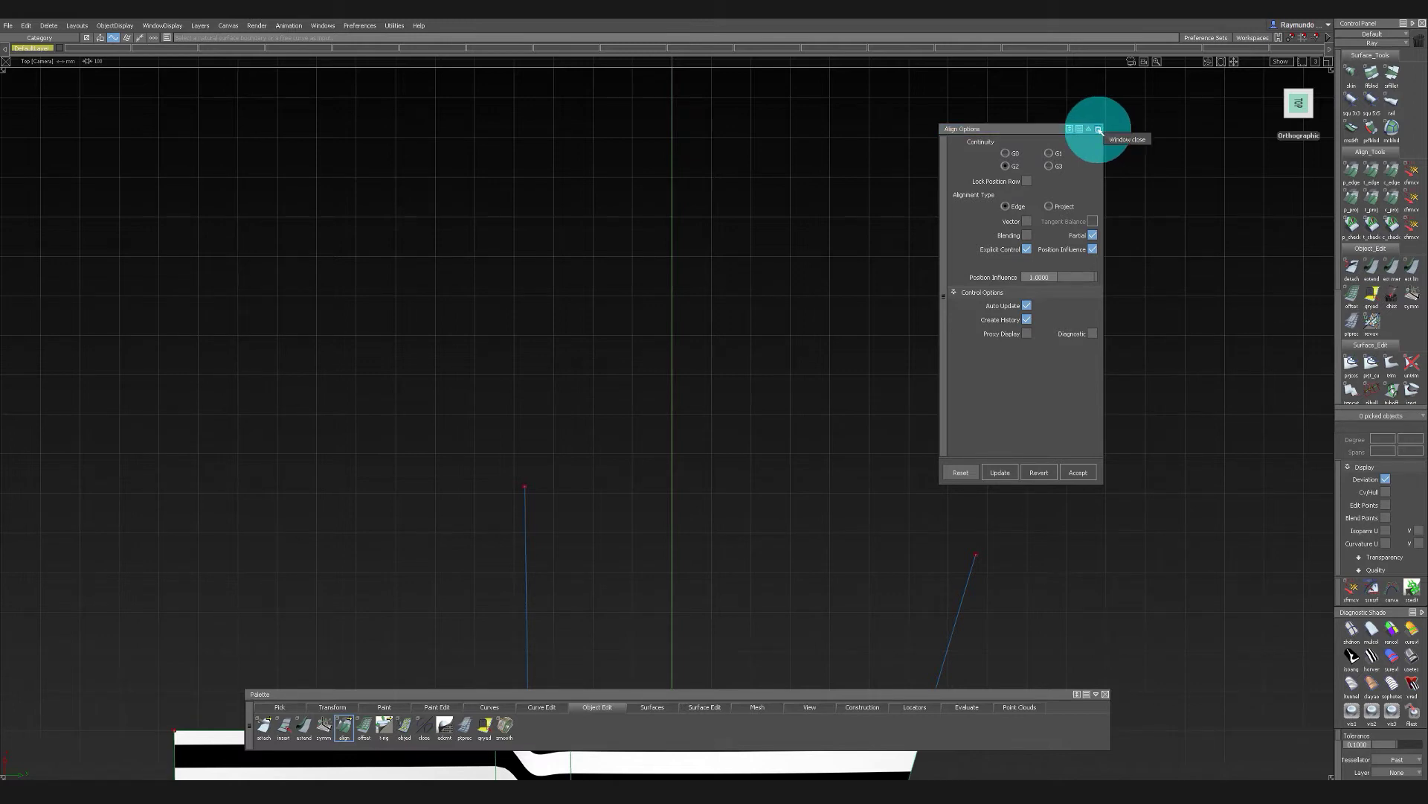
left_click(1098, 129)
mouse_move(832, 309)
left_mouse_down("alt+shift")
mouse_move(908, 186)
mouse_move(864, 124)
mouse_move(777, 175)
mouse_move(919, 414)
mouse_move(707, 302)
mouse_move(692, 335)
mouse_move(488, 235)
mouse_move(568, 239)
mouse_move(545, 253)
left_mouse_up("alt+shift")
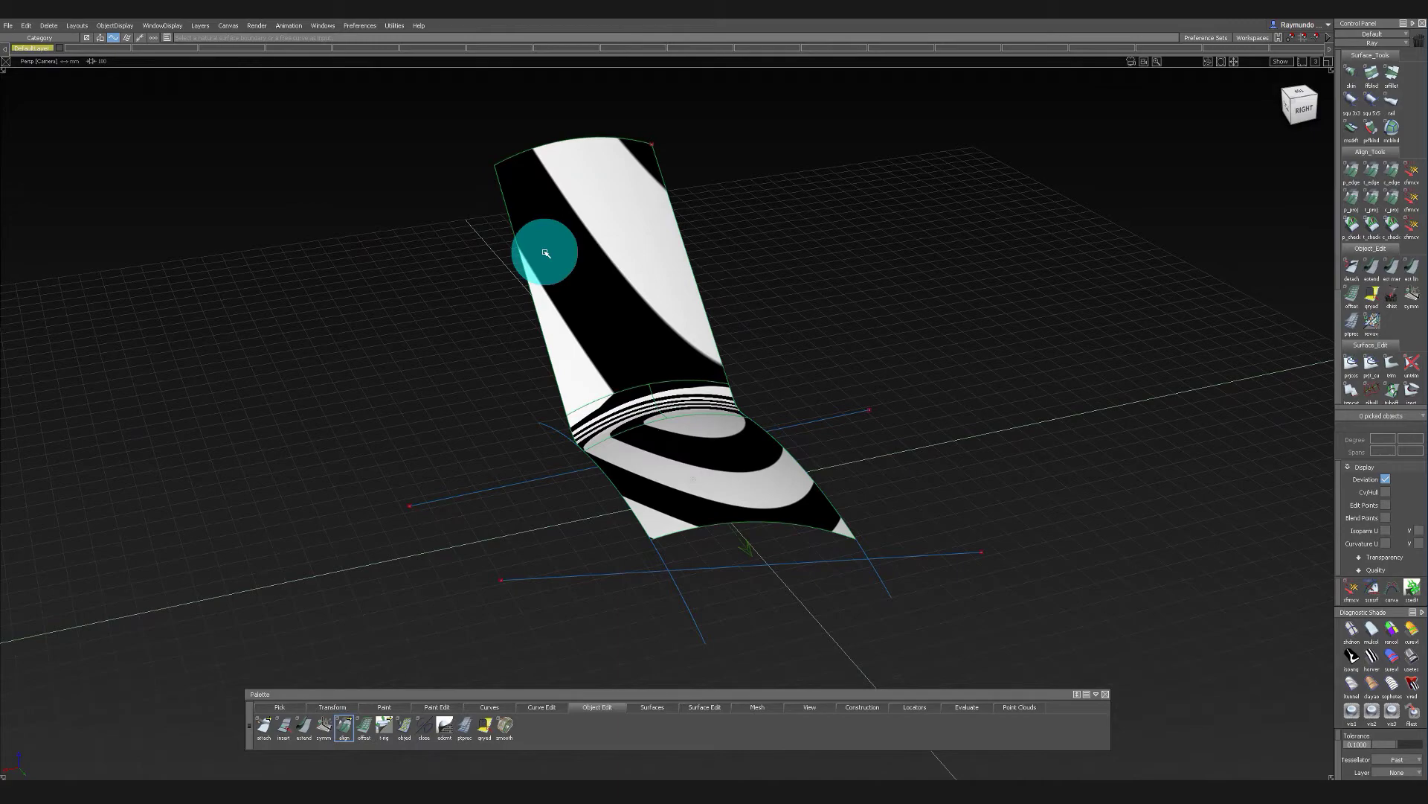
mouse_move(563, 250)
left_mouse_down("alt+shift")
mouse_move(462, 310)
mouse_move(1046, 338)
mouse_move(707, 306)
mouse_move(713, 409)
mouse_move(886, 398)
mouse_move(670, 376)
mouse_move(889, 273)
mouse_move(587, 268)
mouse_move(672, 293)
mouse_move(717, 446)
mouse_move(718, 338)
left_mouse_up("alt+shift")
mouse_move(718, 445)
left_mouse_down("alt+shift")
mouse_move(1014, 488)
mouse_move(746, 450)
mouse_move(663, 360)
mouse_move(495, 285)
left_mouse_up("alt+shift")
left_click(361, 26)
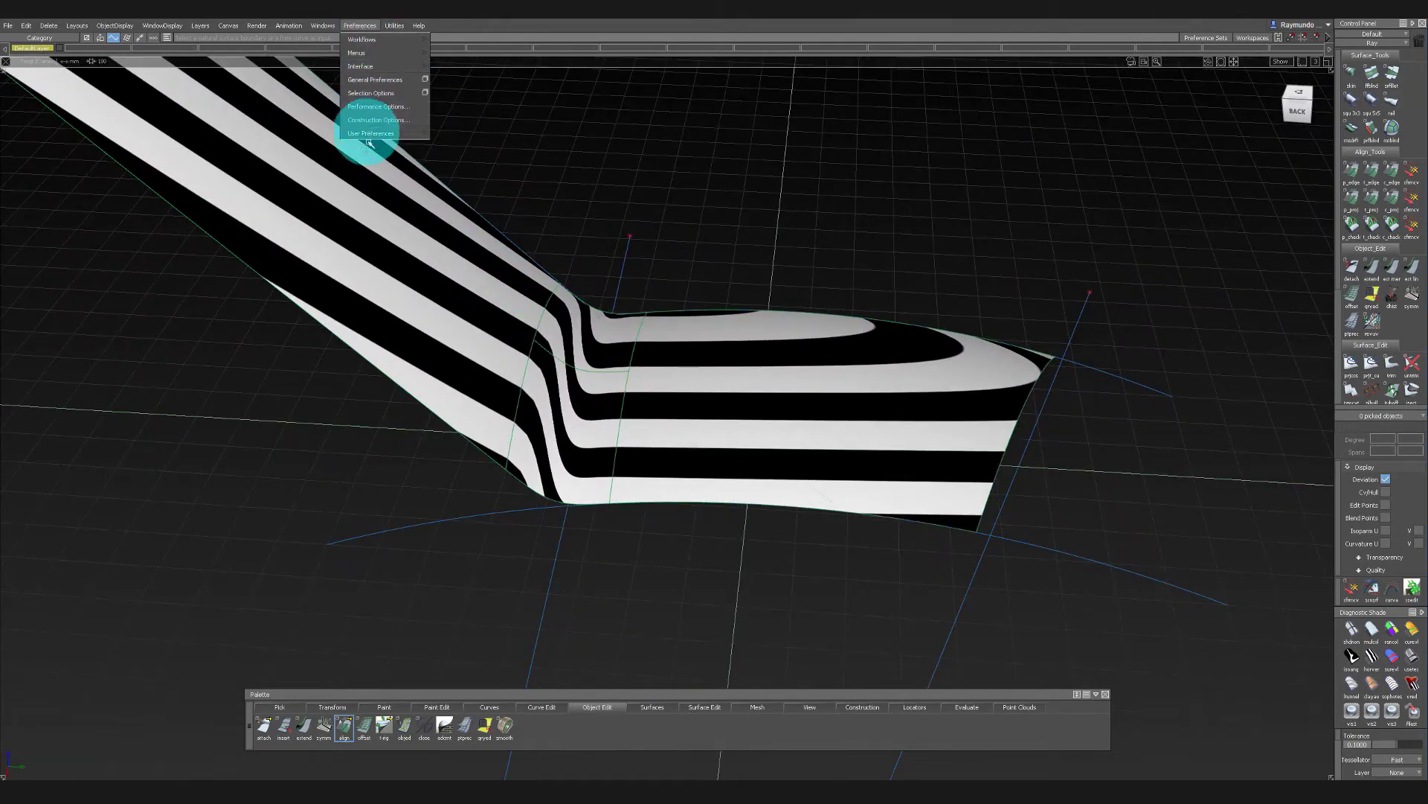
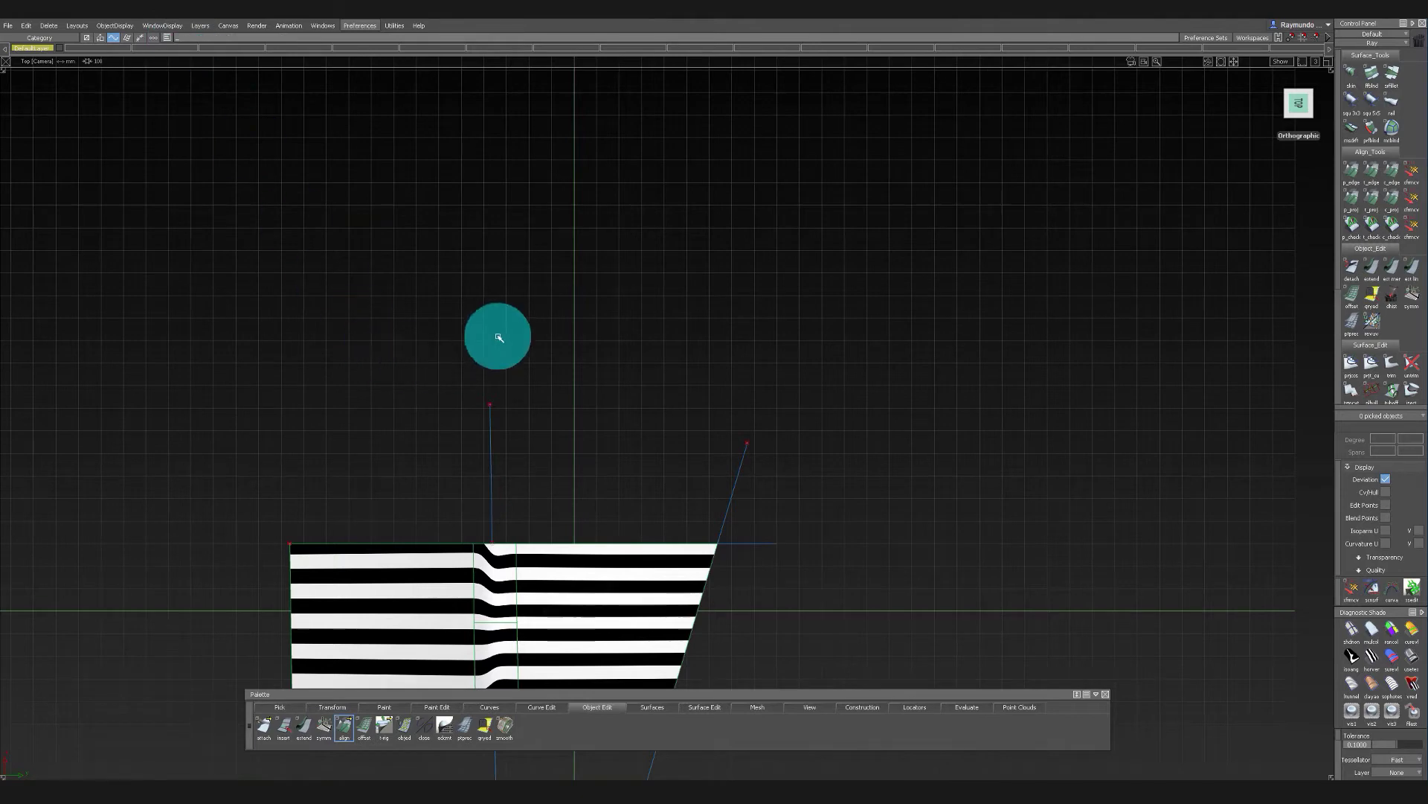
right_click_drag(789, 270, 766, 332, "alt+shift")
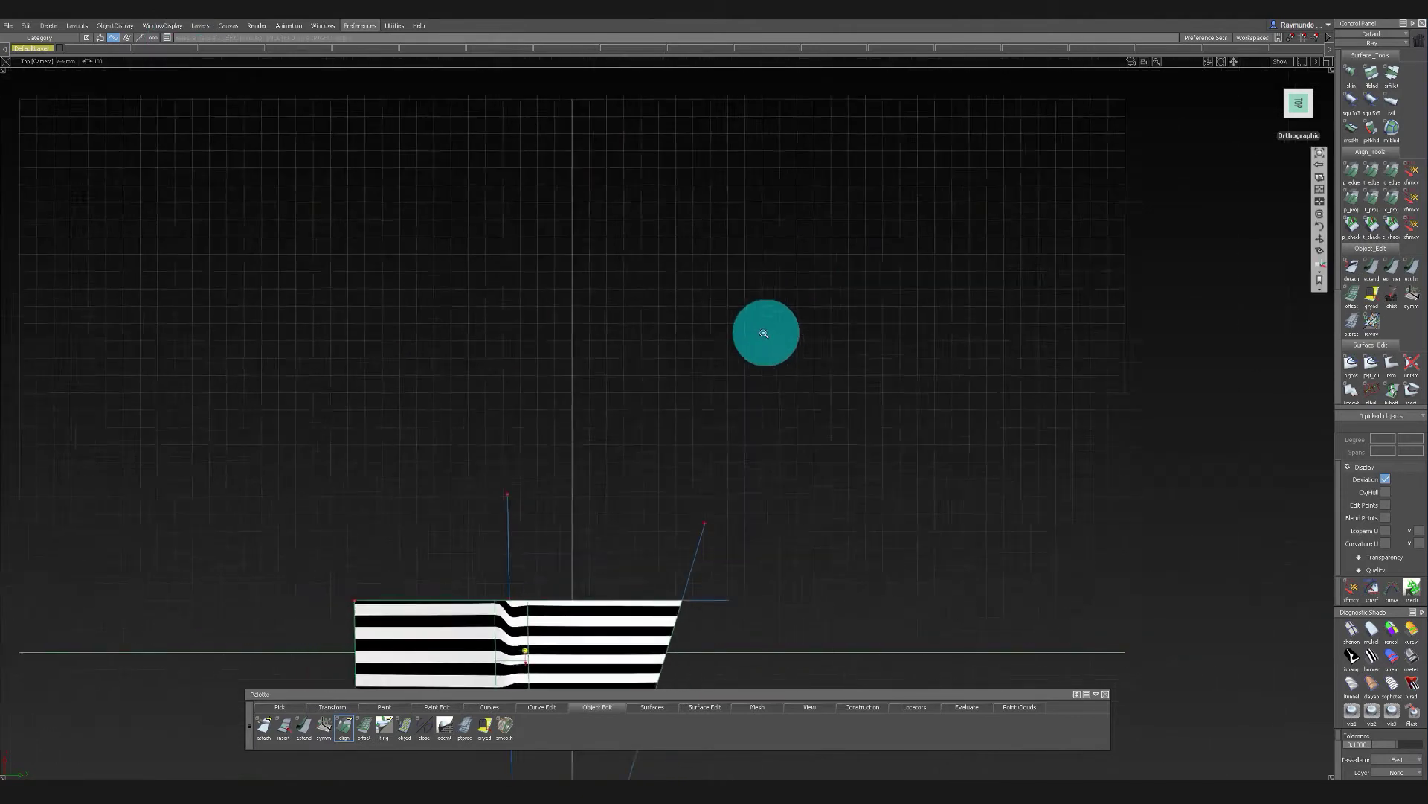
middle_click_drag(765, 332, 699, 214, "alt+shift")
right_click_drag(699, 213, 660, 252, "alt+shift")
middle_click_drag(660, 252, 711, 329, "alt+shift")
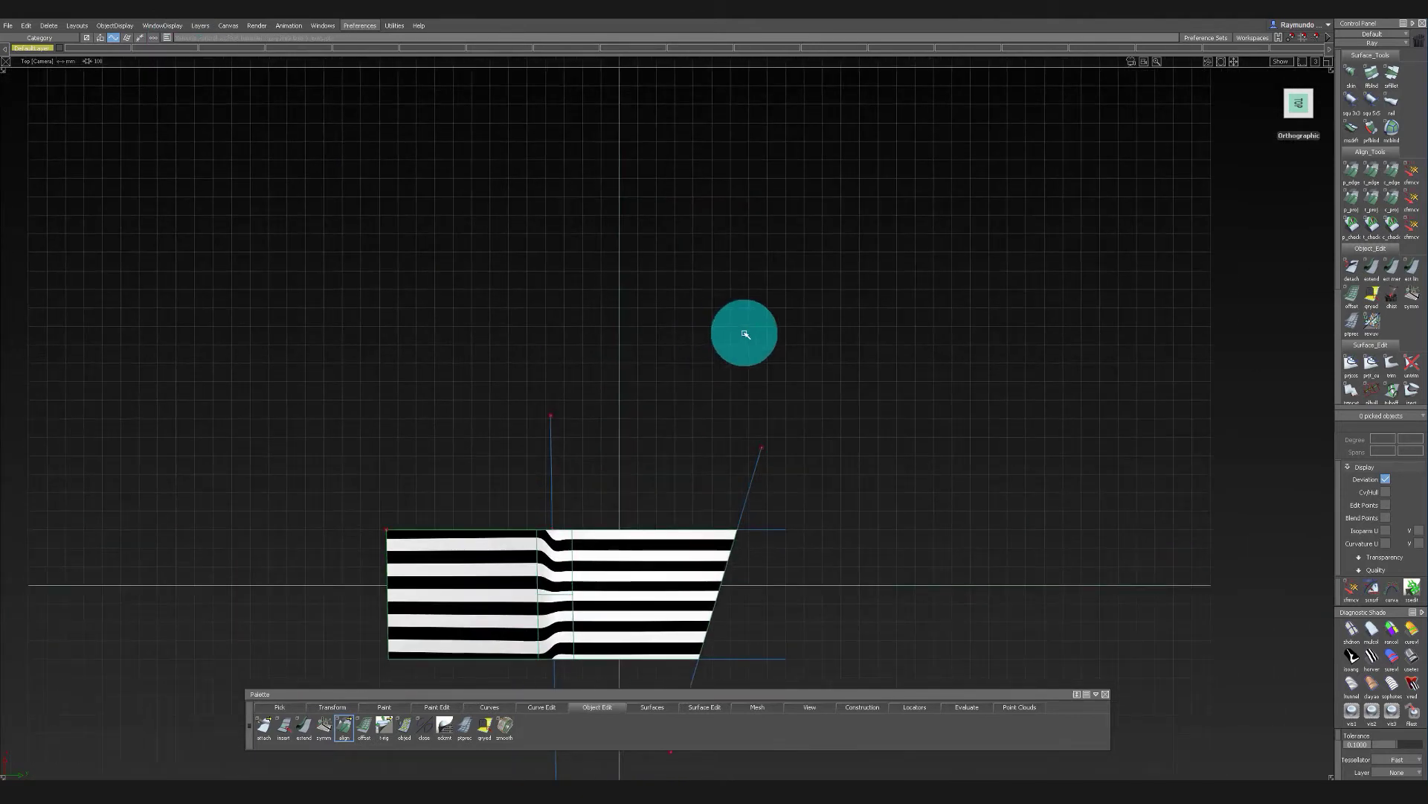
left_click_drag(718, 333, 563, 257, "alt+shift")
left_click_drag(759, 446, 668, 627, "alt+shift")
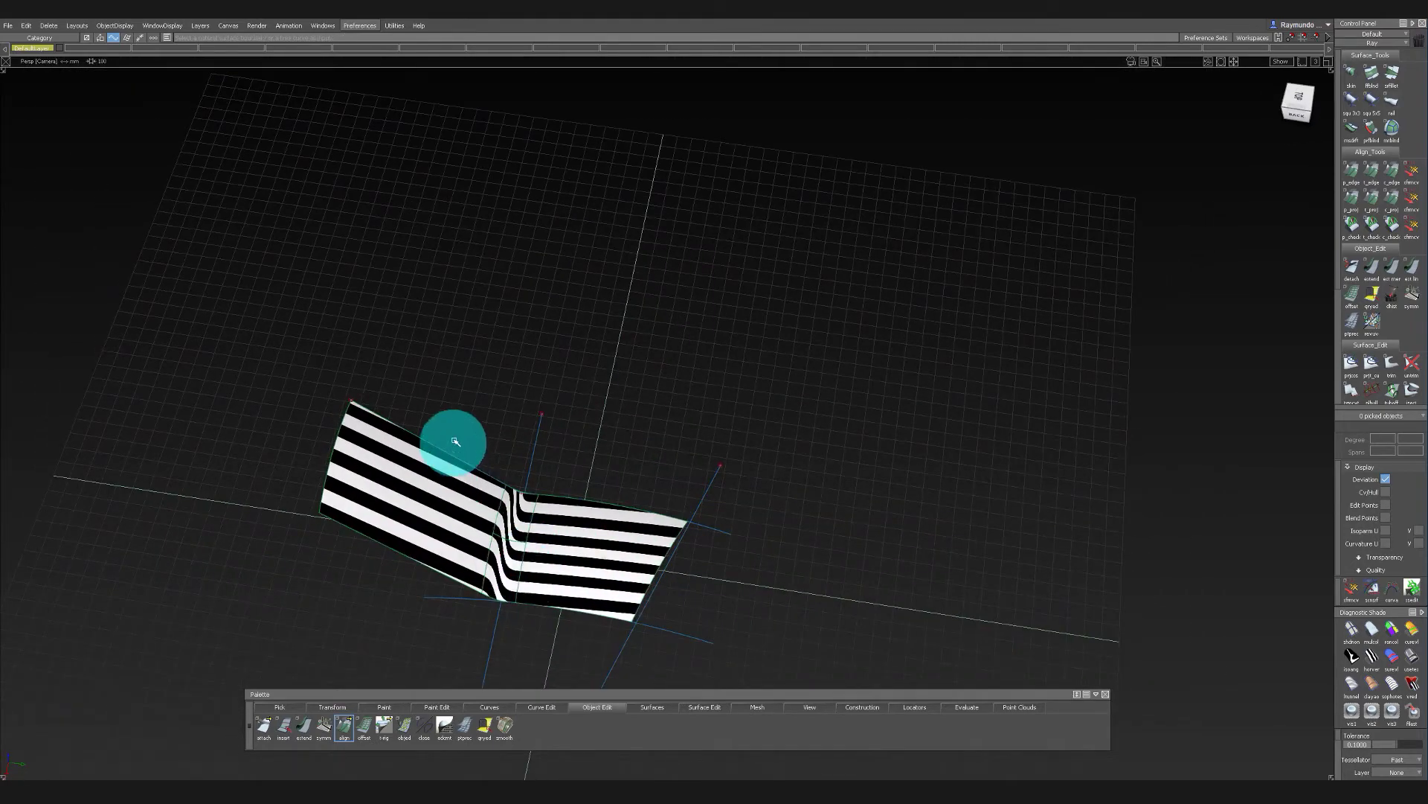
left_click_drag(453, 440, 438, 257, "alt+shift")
Pick all the curves and surfaces of the model and delete their construction history
left_click_drag(453, 292, 451, 493, "ctrl+shift")
left_click_drag(327, 327, 852, 702)
key("shift+d")
key("Return")
Pick only the long slanted surface and switch to the back view
left_click_drag(796, 580, 714, 566, "ctrl+shift")
left_click_drag(574, 587, 541, 424, "ctrl+shift")
left_click_drag(408, 600, 424, 399, "alt+shift")
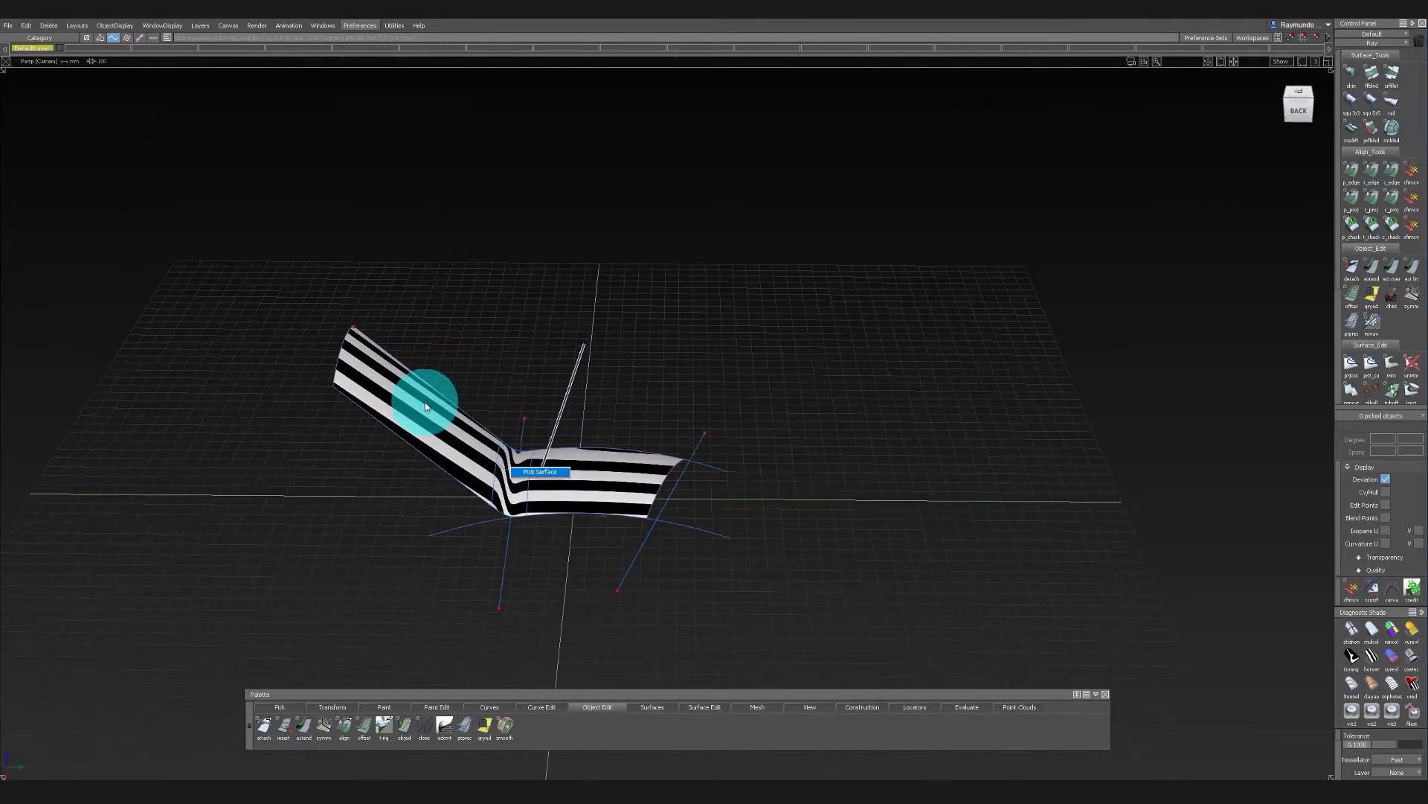
left_click(424, 399)
left_click(1300, 102)
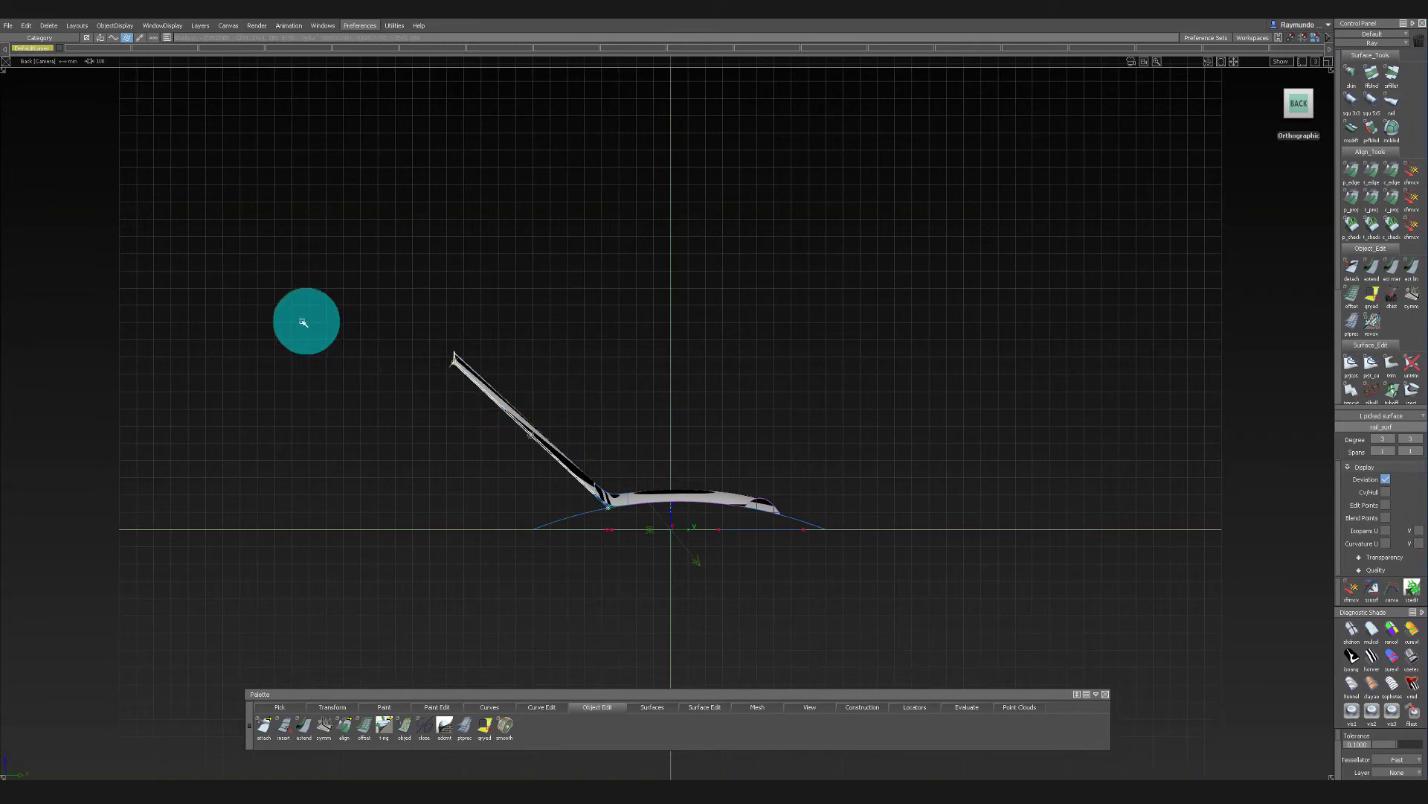
Rotate the slanted surface freehand in the back view until it is nearly level, and undo the rotation
right_click_drag(289, 319, 580, 331, "alt+shift")
middle_click_drag(580, 320, 977, 664, "alt+shift")
right_click_drag(597, 248, 583, 249, "ctrl+shift")
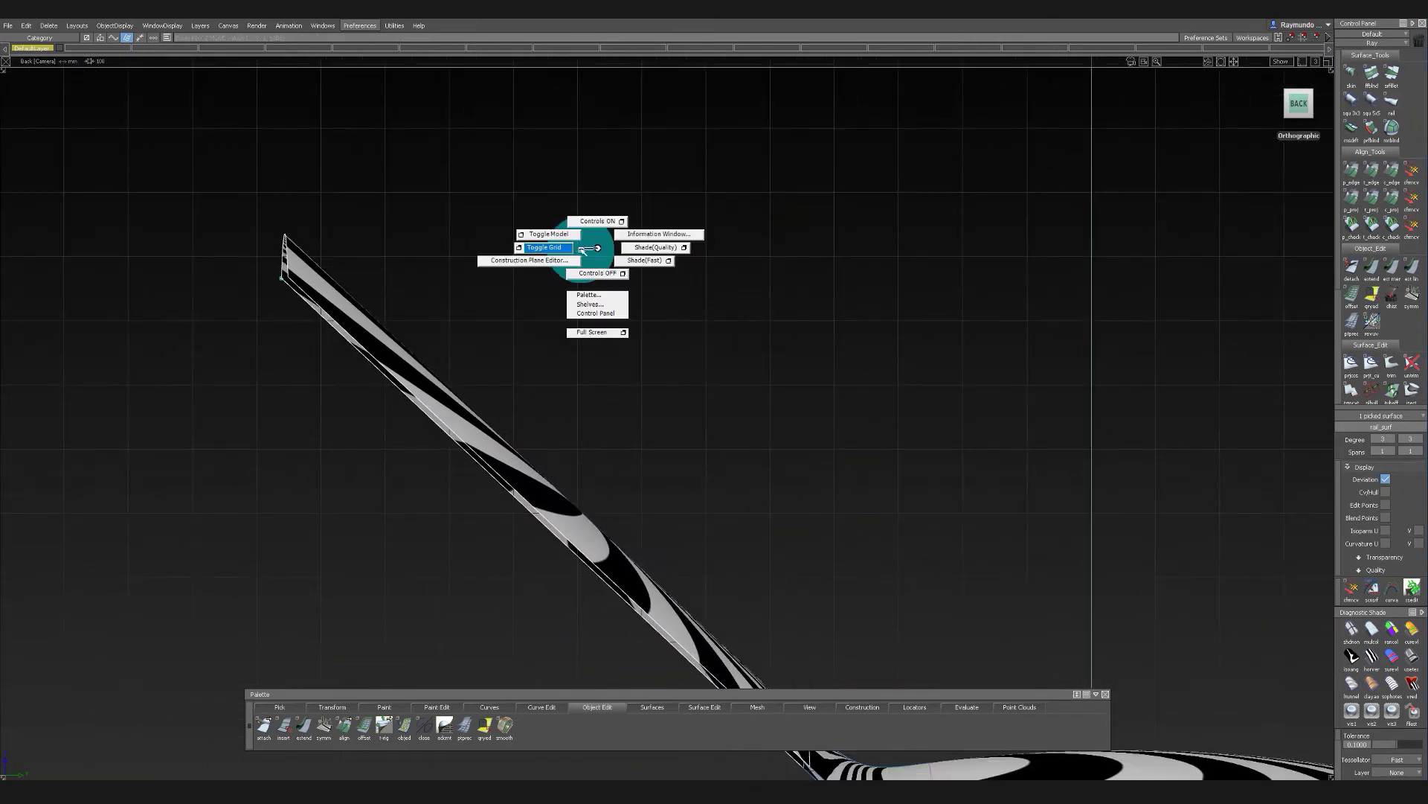
middle_click_drag(599, 248, 602, 272, "ctrl+shift")
right_click_drag(603, 271, 525, 293, "alt+shift")
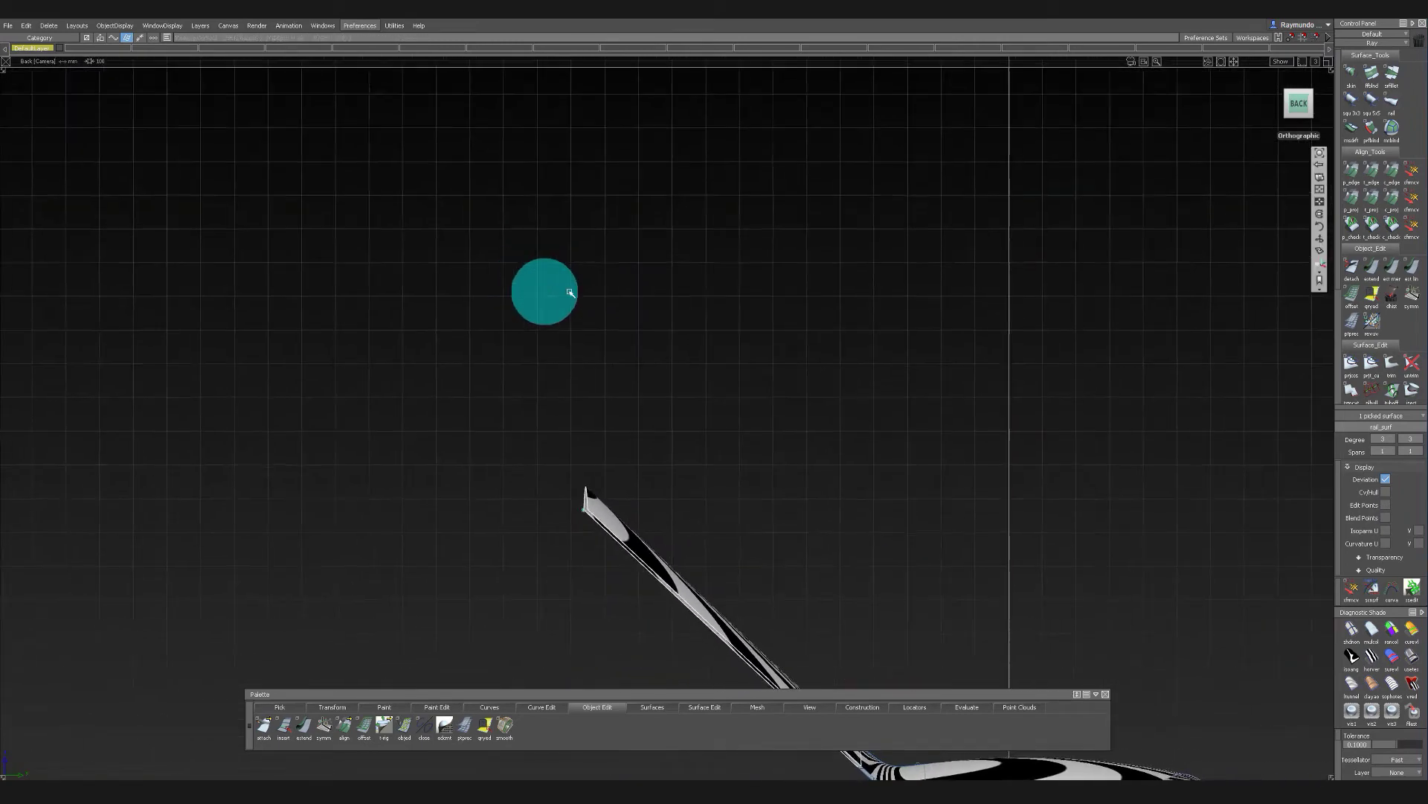
middle_click_drag(642, 305, 450, 155, "alt+shift")
left_click_drag(698, 205, 989, 204)
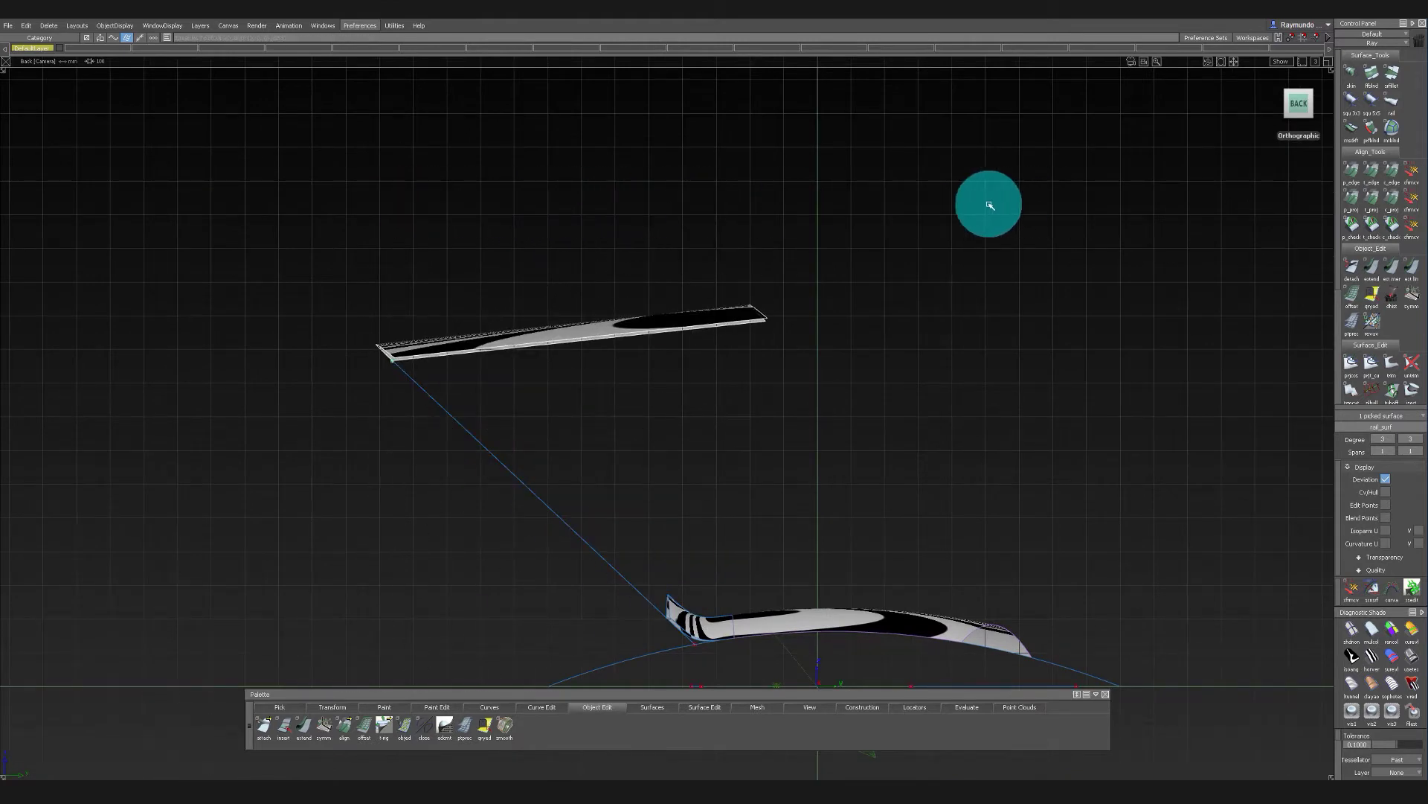
key("ctrl+z")
key("ctrl+z")
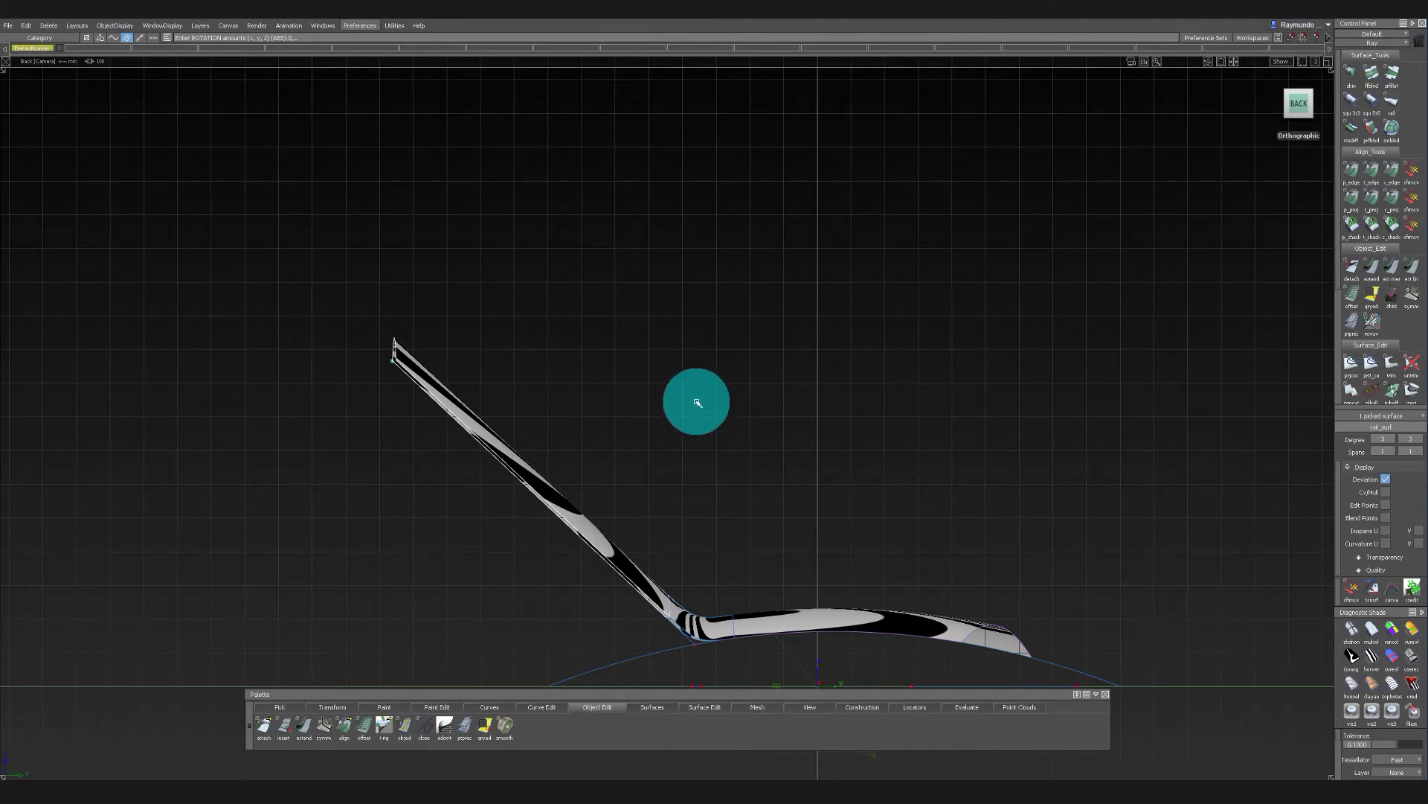
Rotate the slanted surface to a level position by entering rotation amounts, and check it from the top view
key("Return")
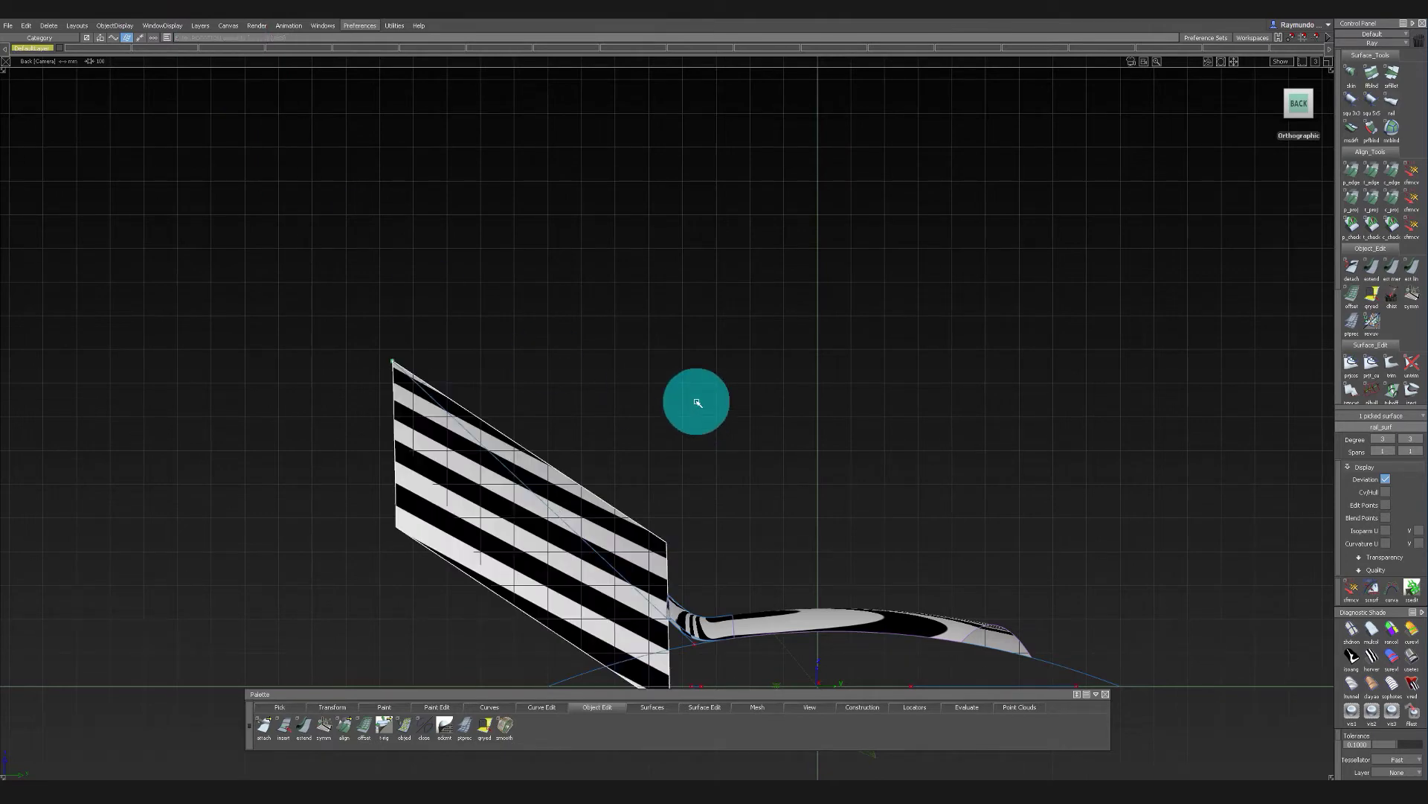
left_click_drag(698, 401, 703, 325, "alt+shift")
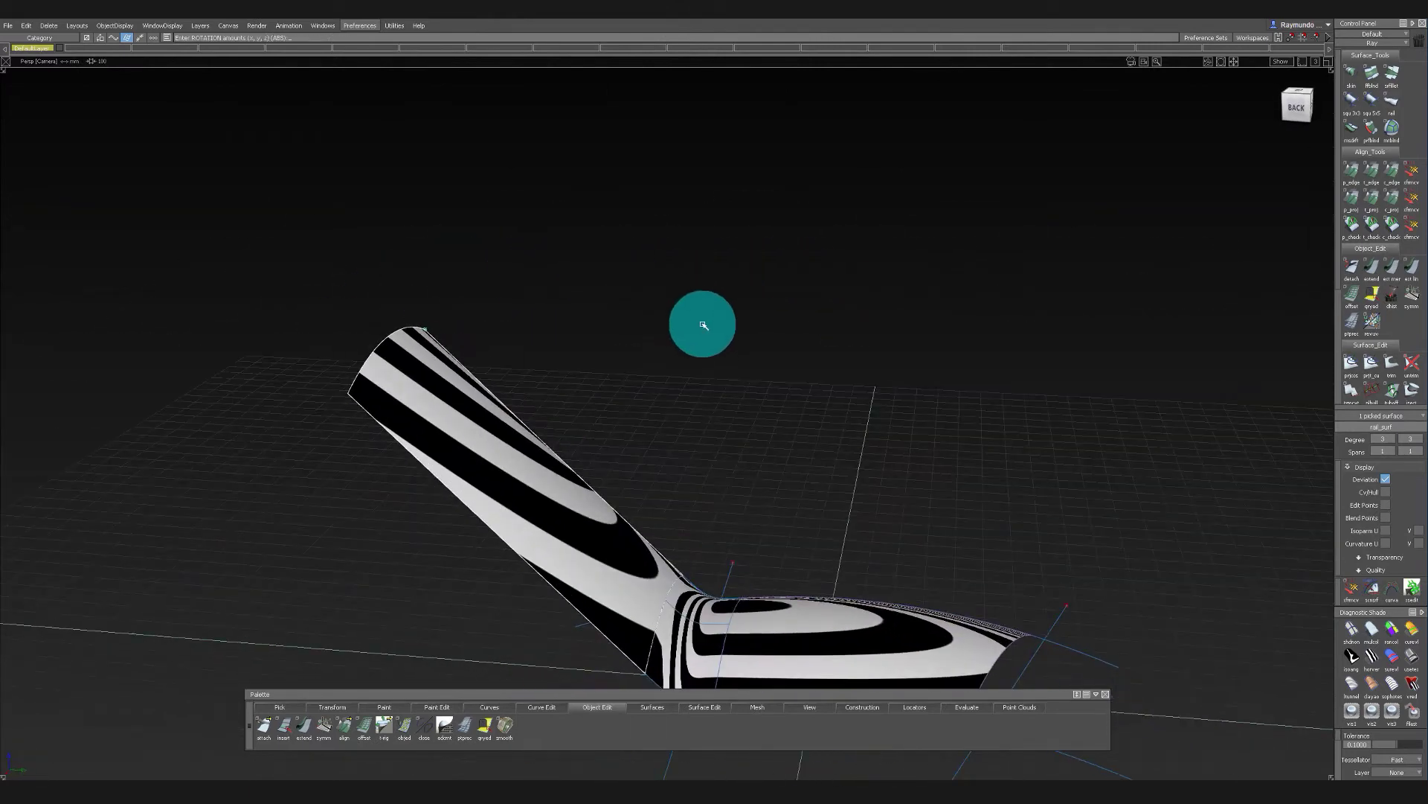
key("Return")
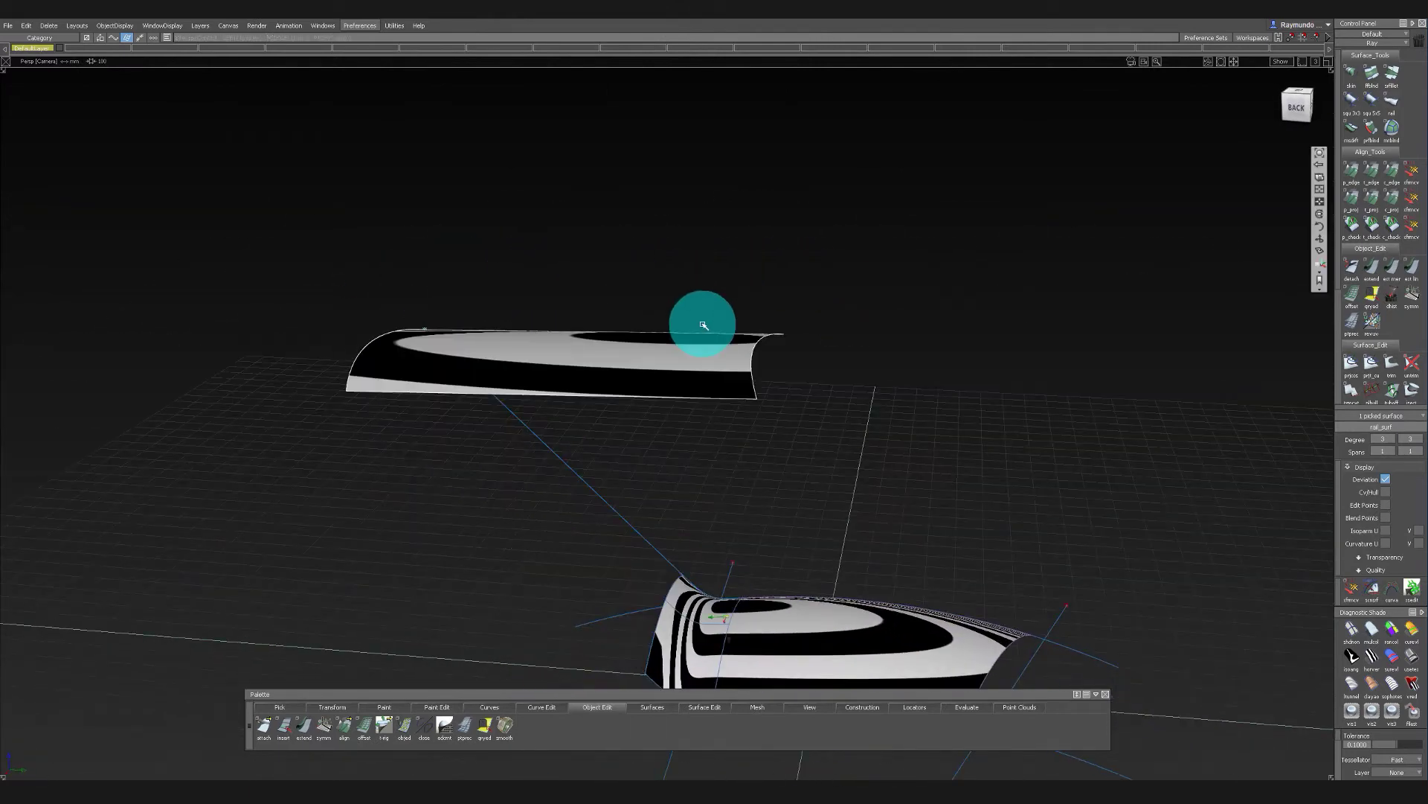
left_click_drag(703, 325, 727, 526, "alt+shift")
left_click(1298, 95)
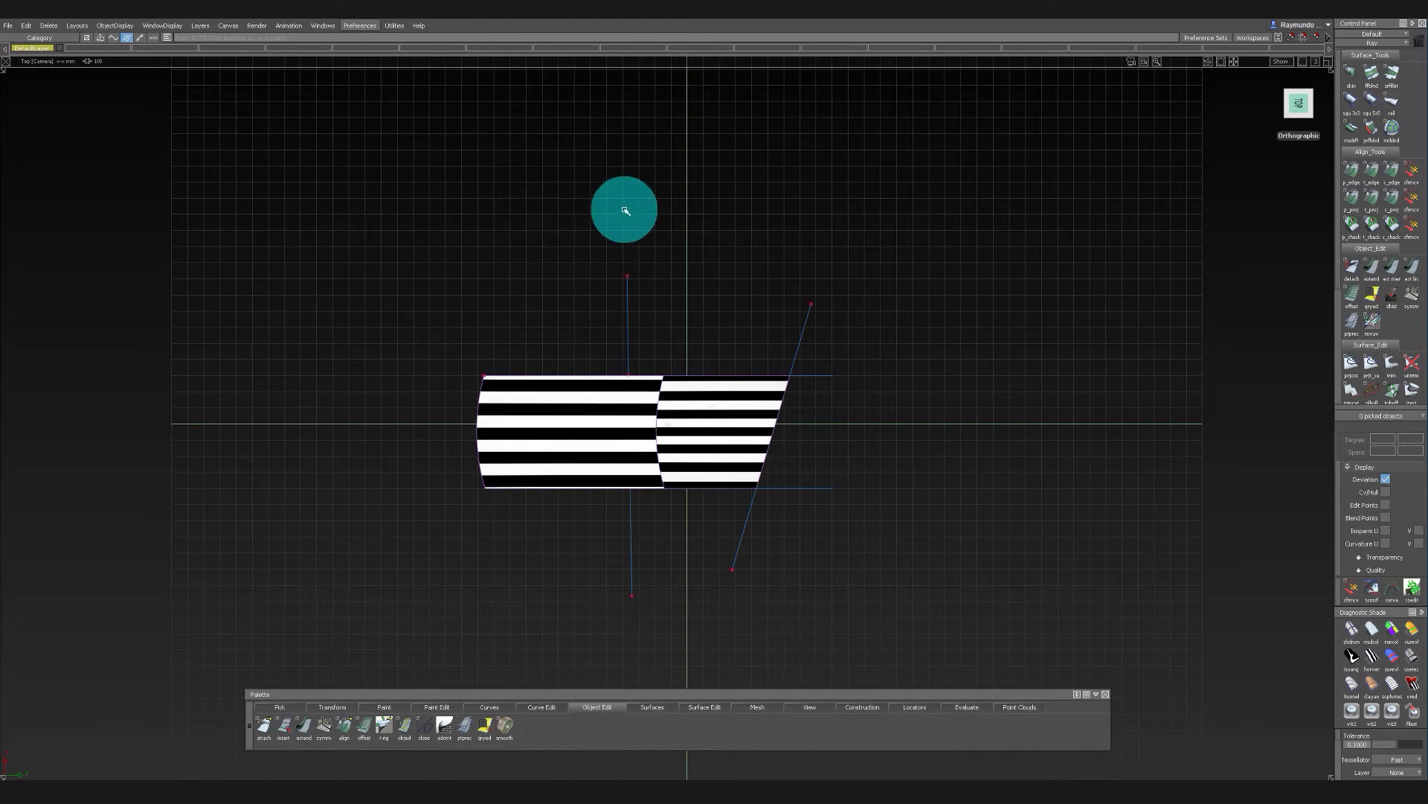
Draw two straight degree-1 curves in the top view, one horizontal above the surfaces and one slanted beside them
mouse_move(595, 143)
left_mouse_down("ctrl+shift")
mouse_move(606, 305)
mouse_move(593, 195)
left_mouse_up("ctrl+shift")
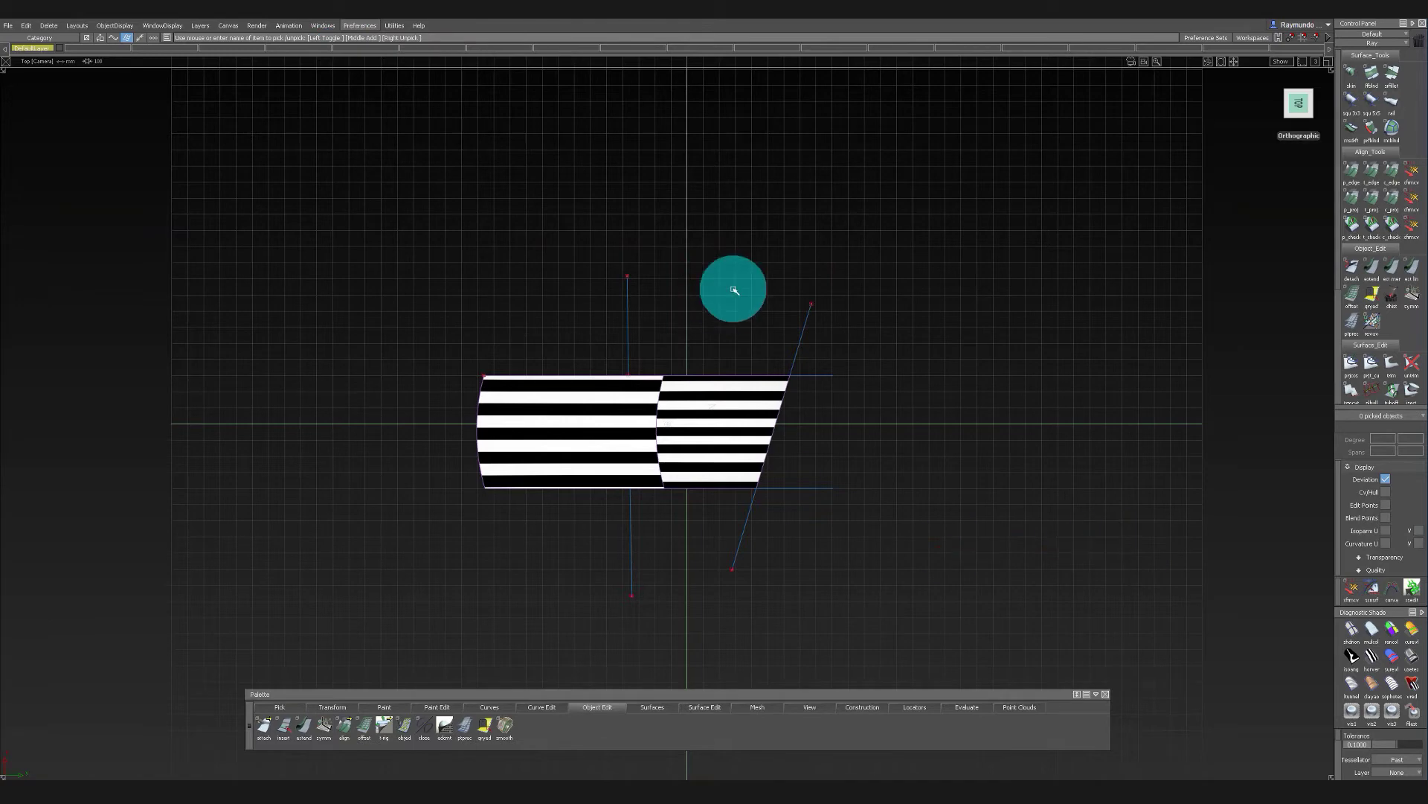
middle_click_drag(542, 201, 485, 201, "ctrl+shift")
left_click(406, 197)
middle_click(773, 197)
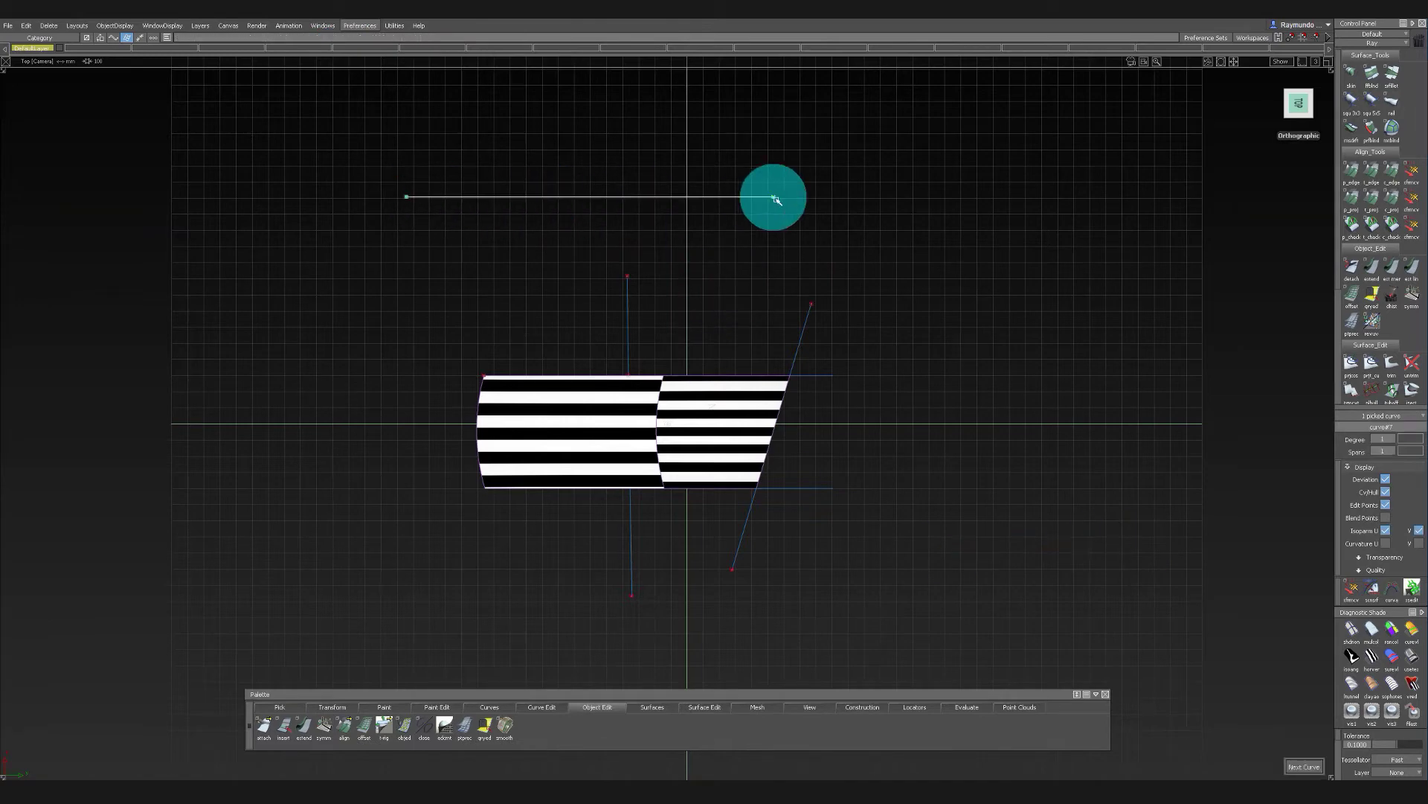
left_click_drag(1004, 615, 1002, 373, "ctrl+shift")
middle_click_drag(1025, 386, 815, 323, "alt+shift")
left_click_drag(832, 244, 709, 474)
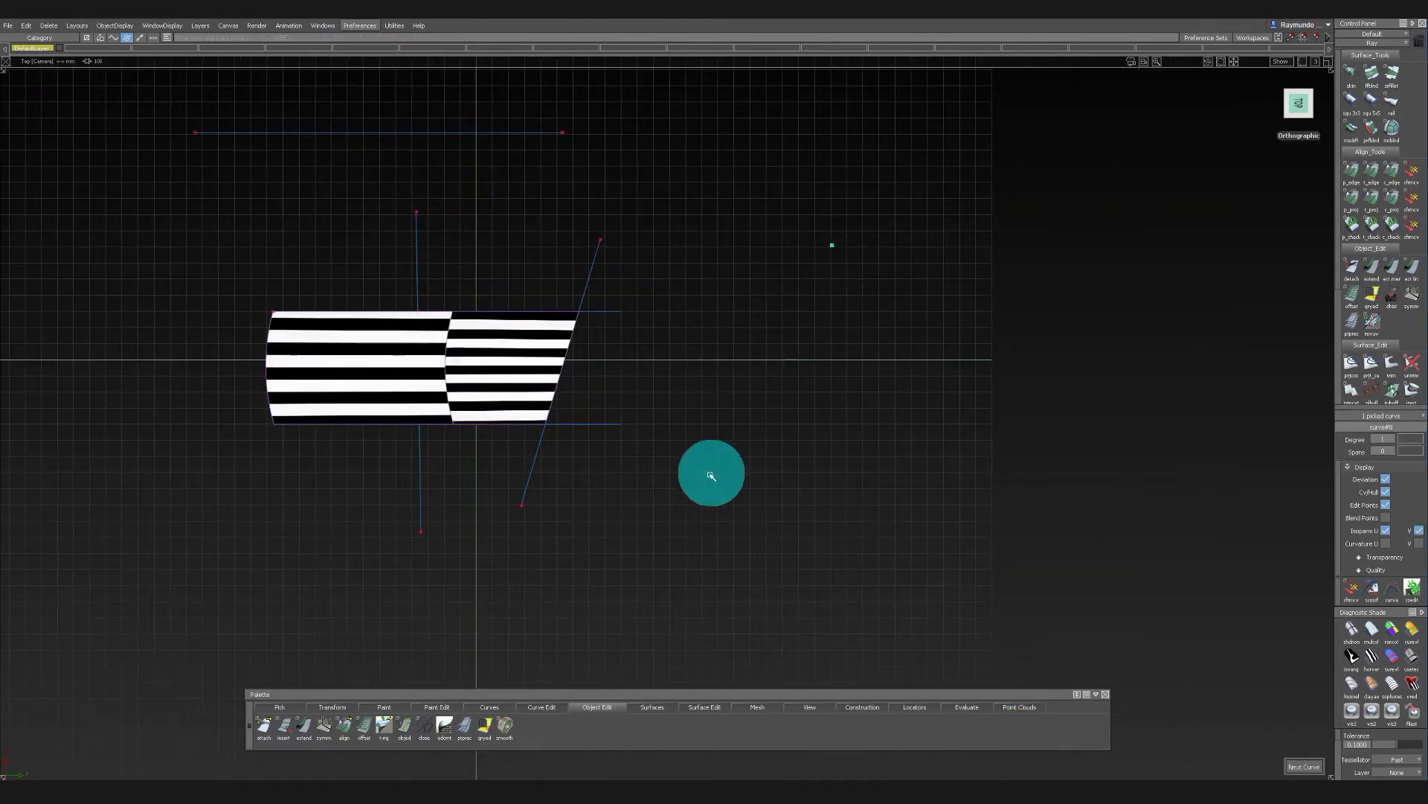
Skin a surface between the two new straight curves
right_click_drag(744, 311, 699, 279, "ctrl+shift")
left_click(437, 132)
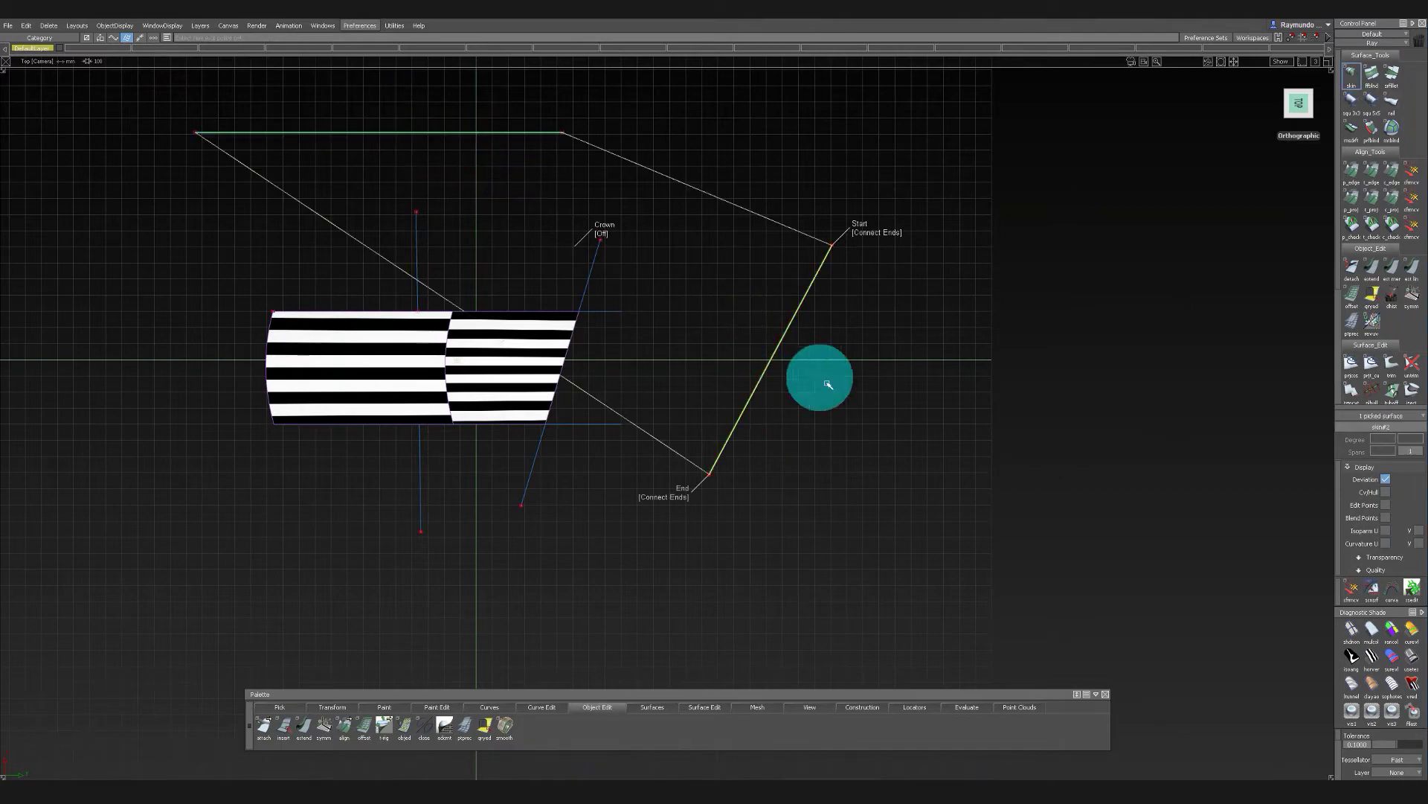
mouse_move(825, 383)
left_mouse_down("alt+shift")
mouse_move(753, 181)
mouse_move(697, 270)
left_mouse_up("alt+shift")
mouse_move(667, 253)
left_mouse_down("ctrl+shift")
mouse_move(582, 152)
mouse_move(692, 276)
left_mouse_up("ctrl+shift")
left_click_drag(692, 276, 780, 228, "alt+shift")
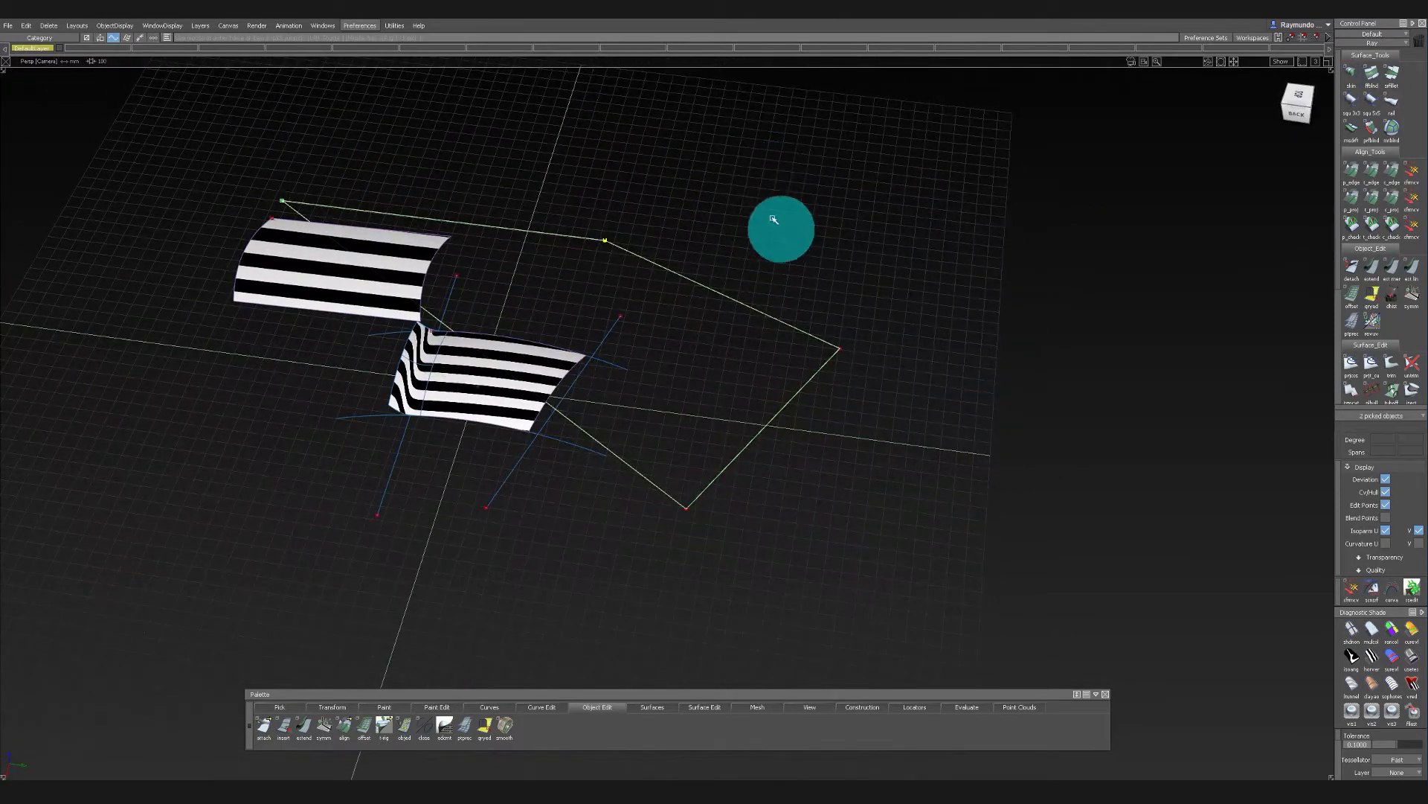
Delete the skin, the curves and all remaining surfaces along with their history, and return to the top view
middle_click_drag(779, 238, 771, 144, "ctrl+shift")
key("Return")
left_click_drag(807, 310, 491, 203, "alt+shift")
left_click_drag(249, 173, 866, 518)
key("Delete")
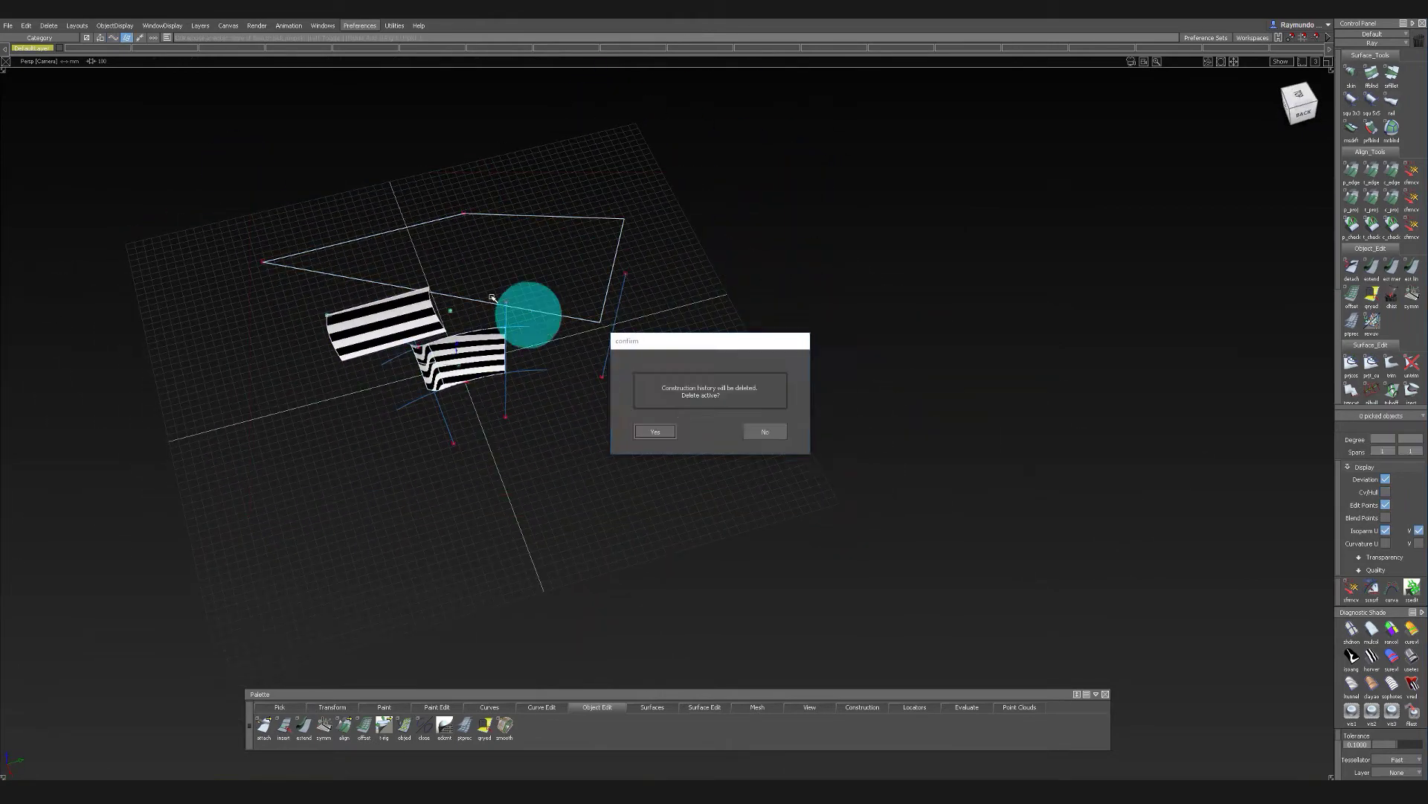
key("Return")
left_click_drag(295, 257, 861, 516)
key("Delete")
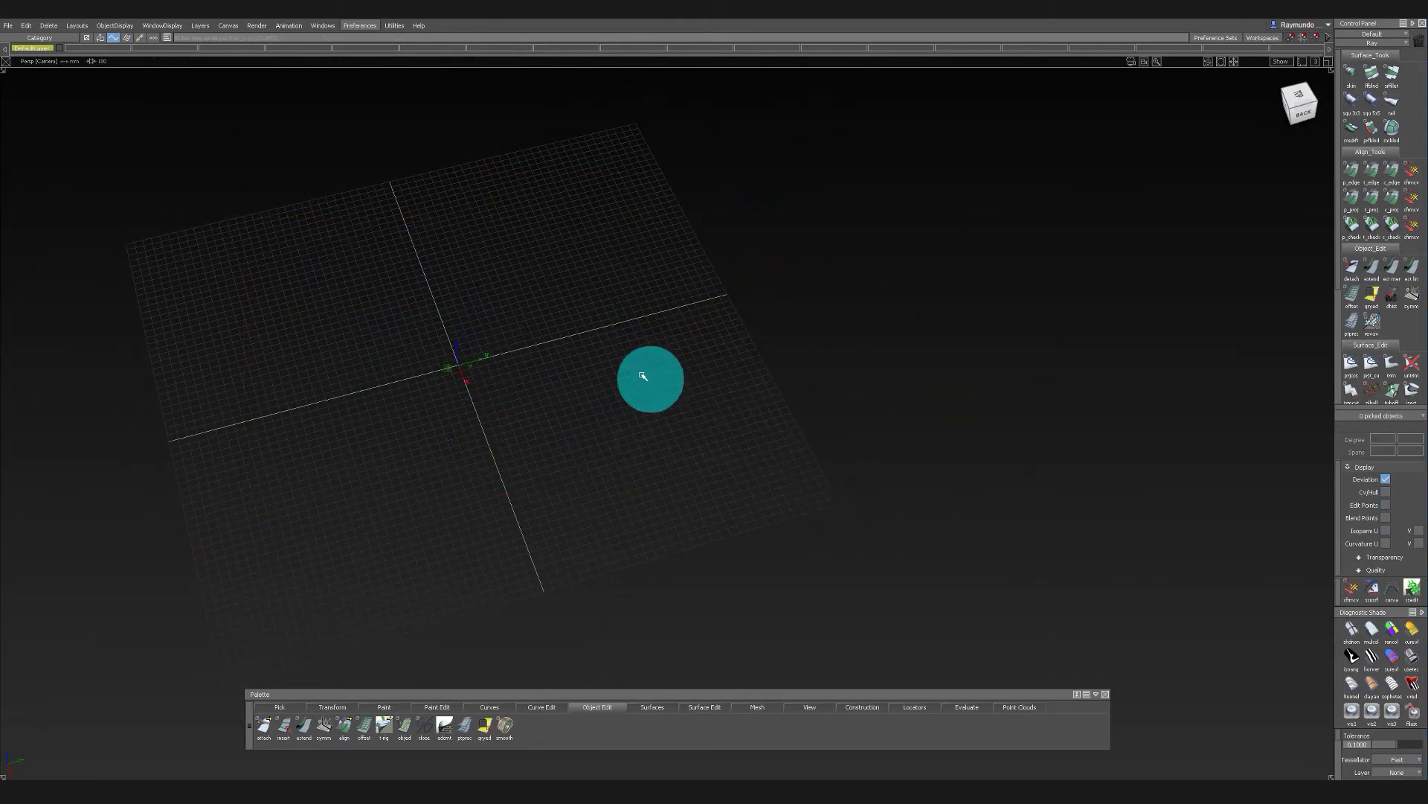
left_click(1296, 96)
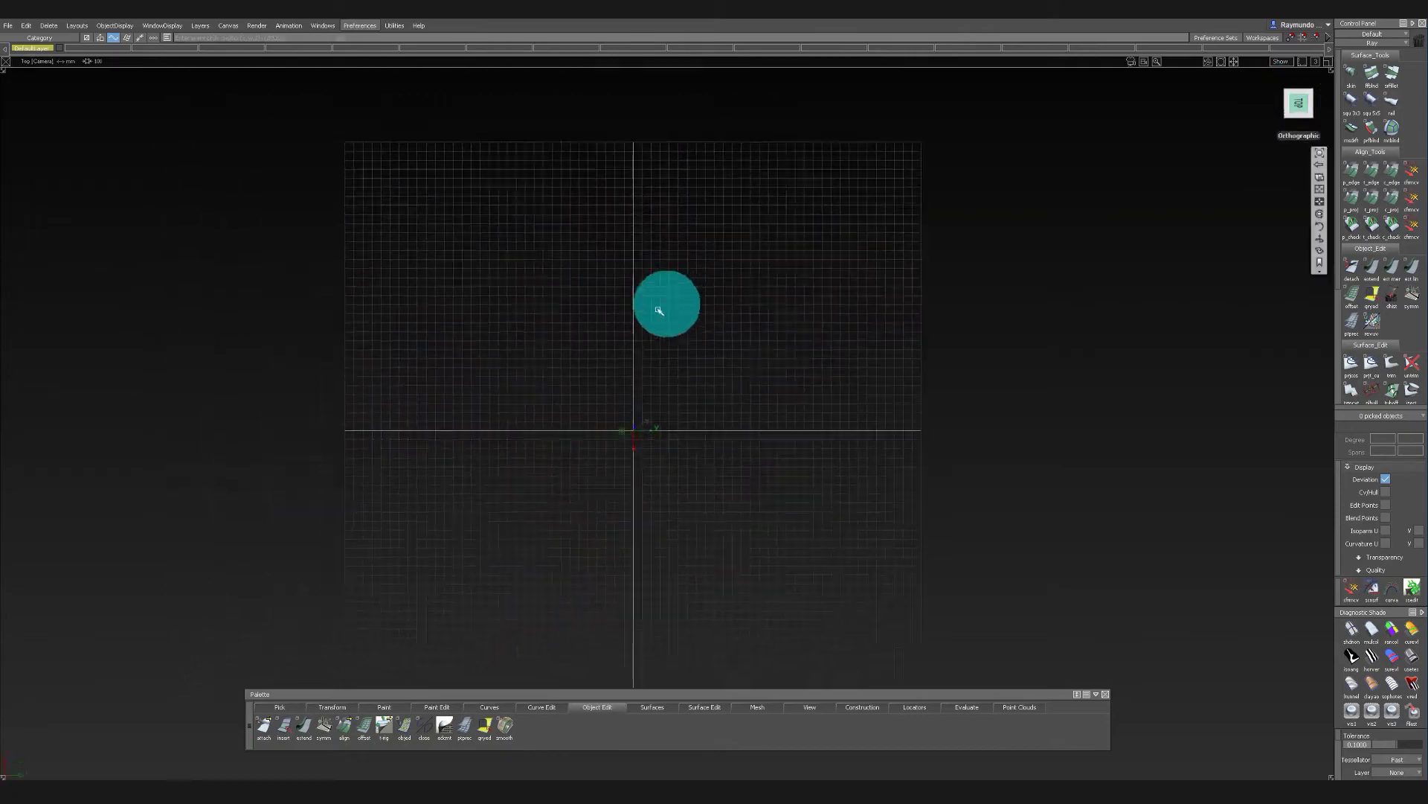
Switch to the Alias Hotkeys overview to review the key assignments, and bring up the Corsair Gaming keyboard software
key("alt+Tab")
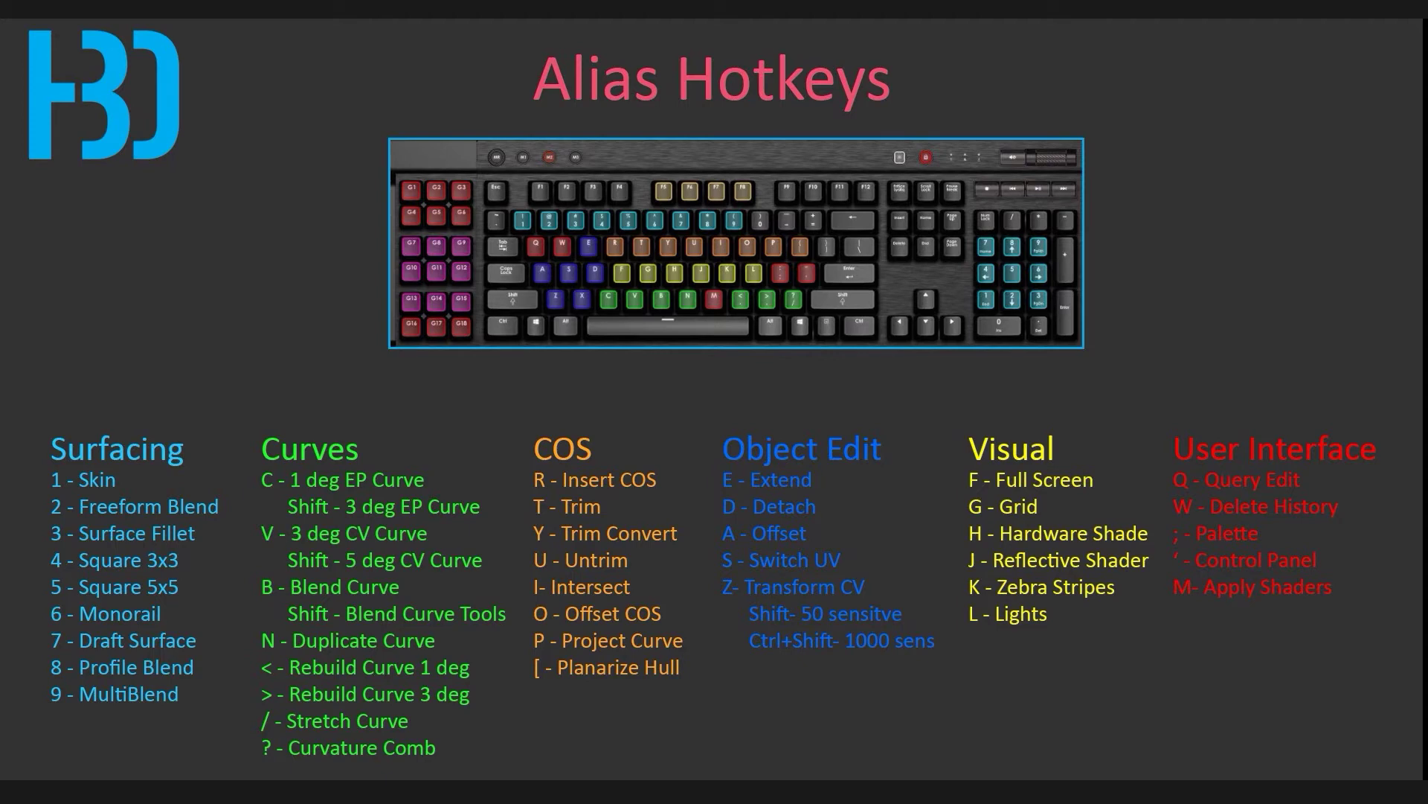
key("alt+Tab")
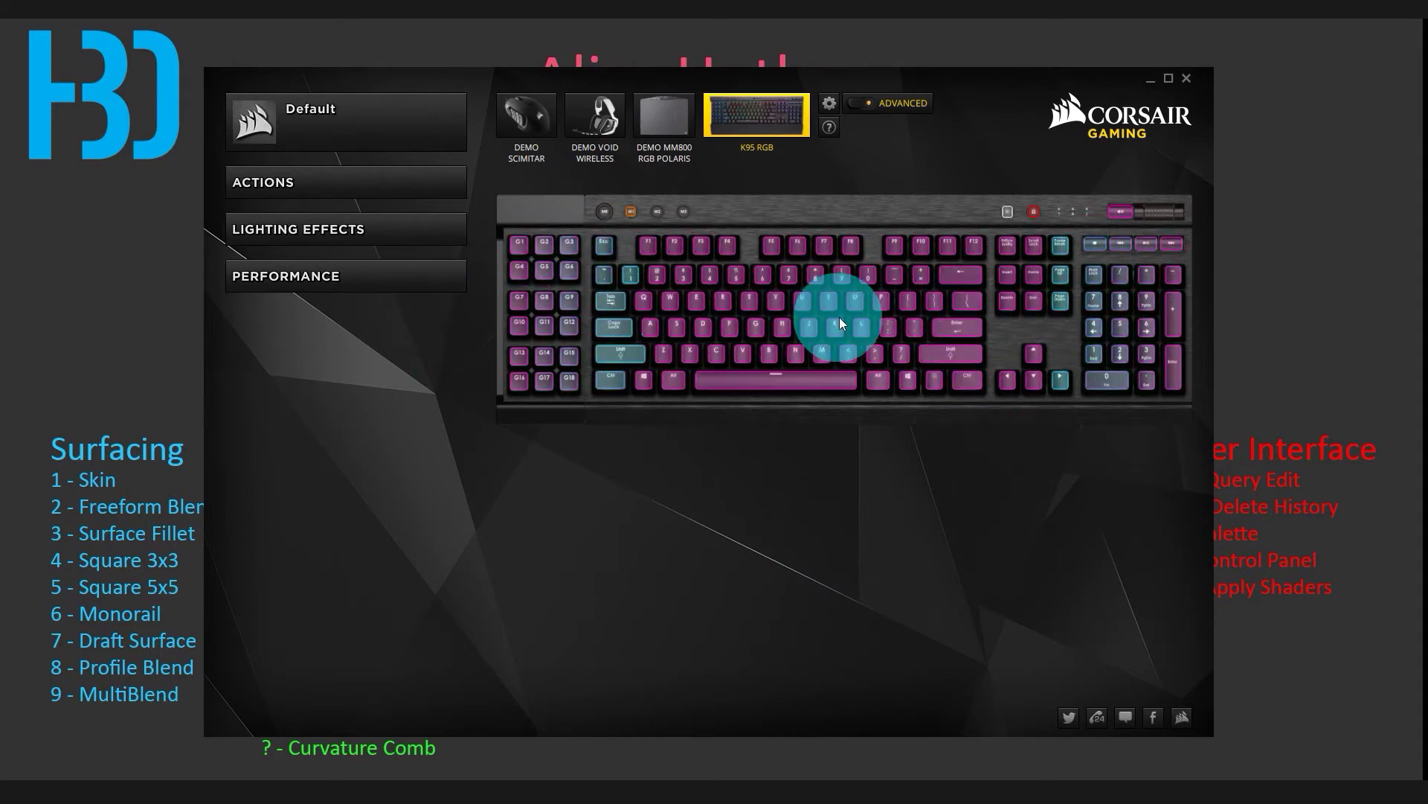
Select the Alias profile for the K95 RGB keyboard, review its key layout, and close the Corsair software
left_click(282, 113)
left_click(267, 113)
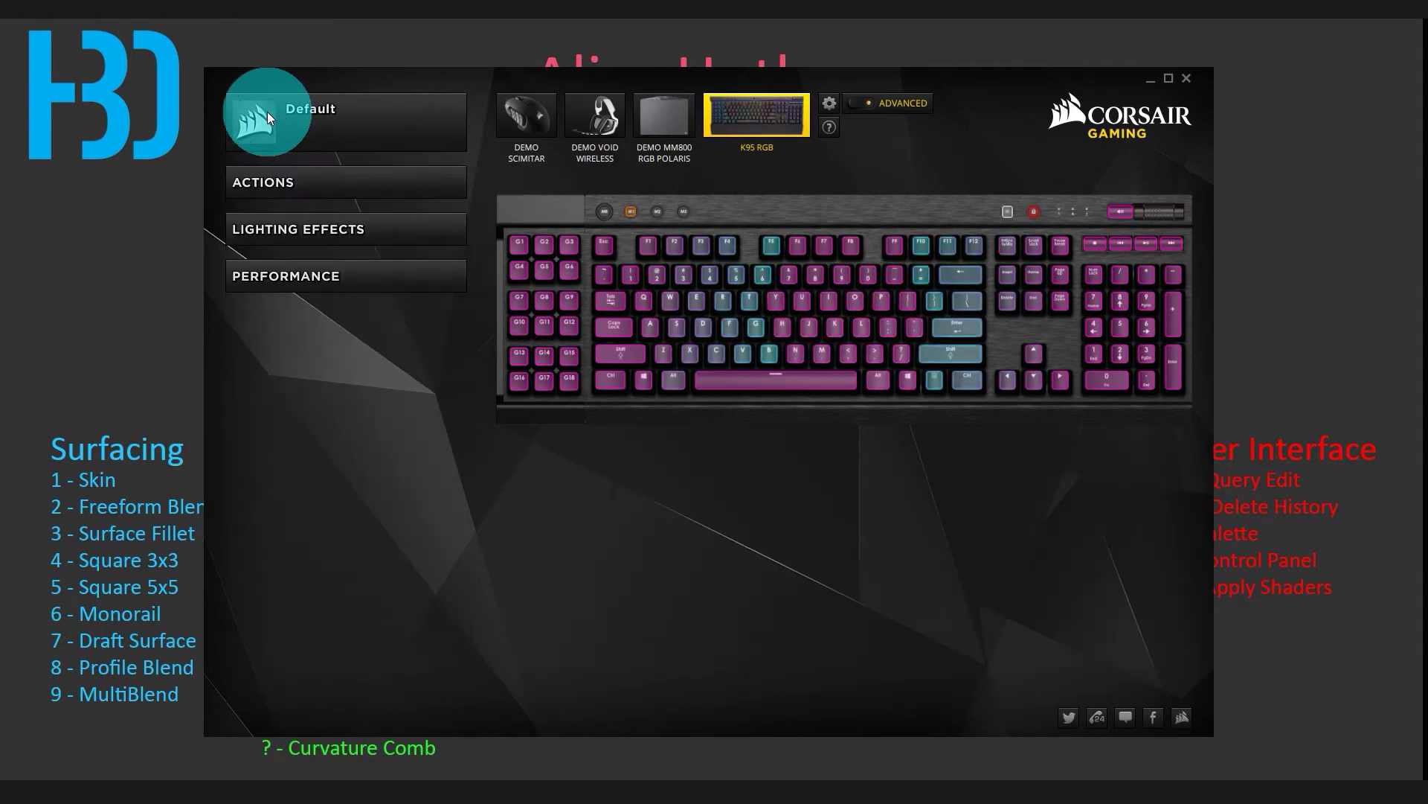
left_click(265, 113)
left_click(285, 220)
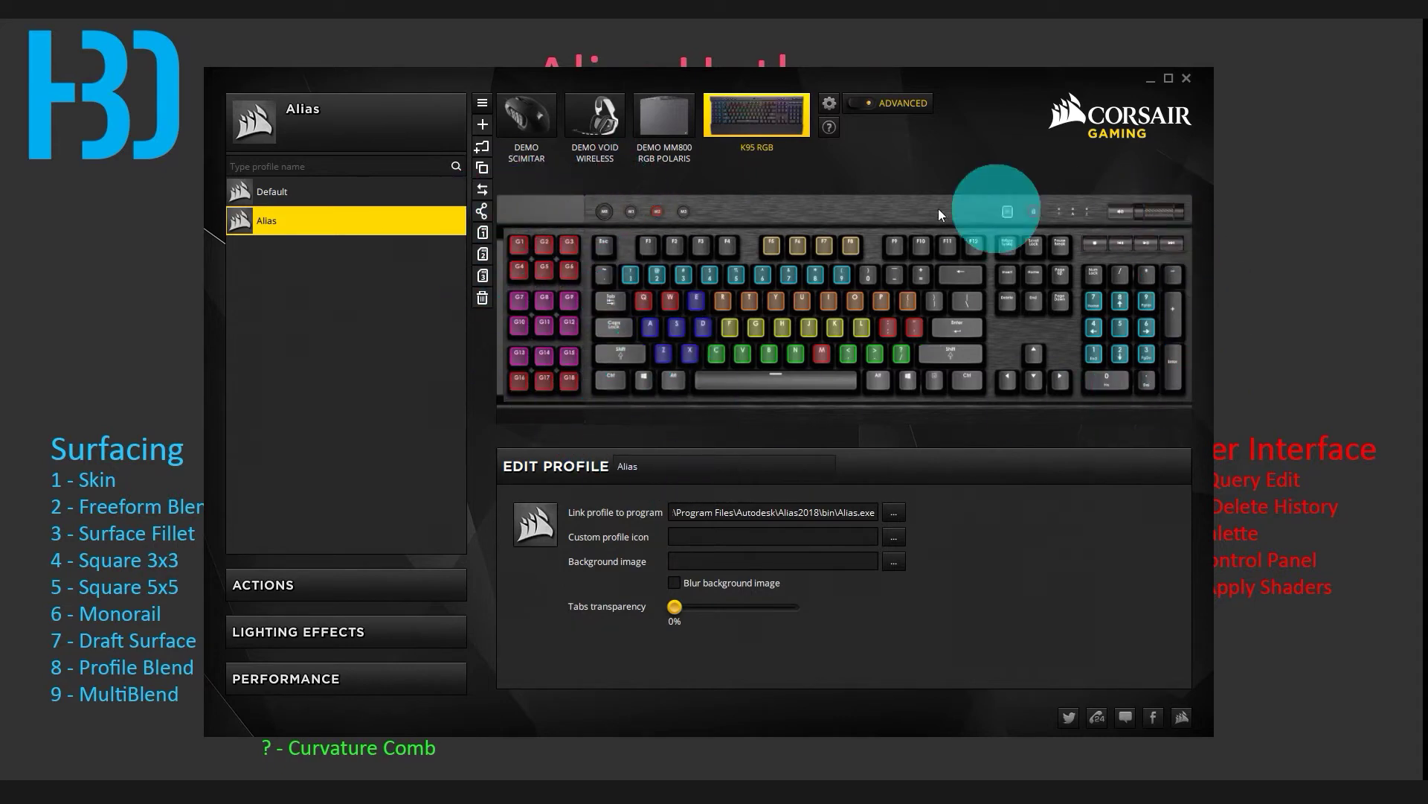
left_click(1187, 78)
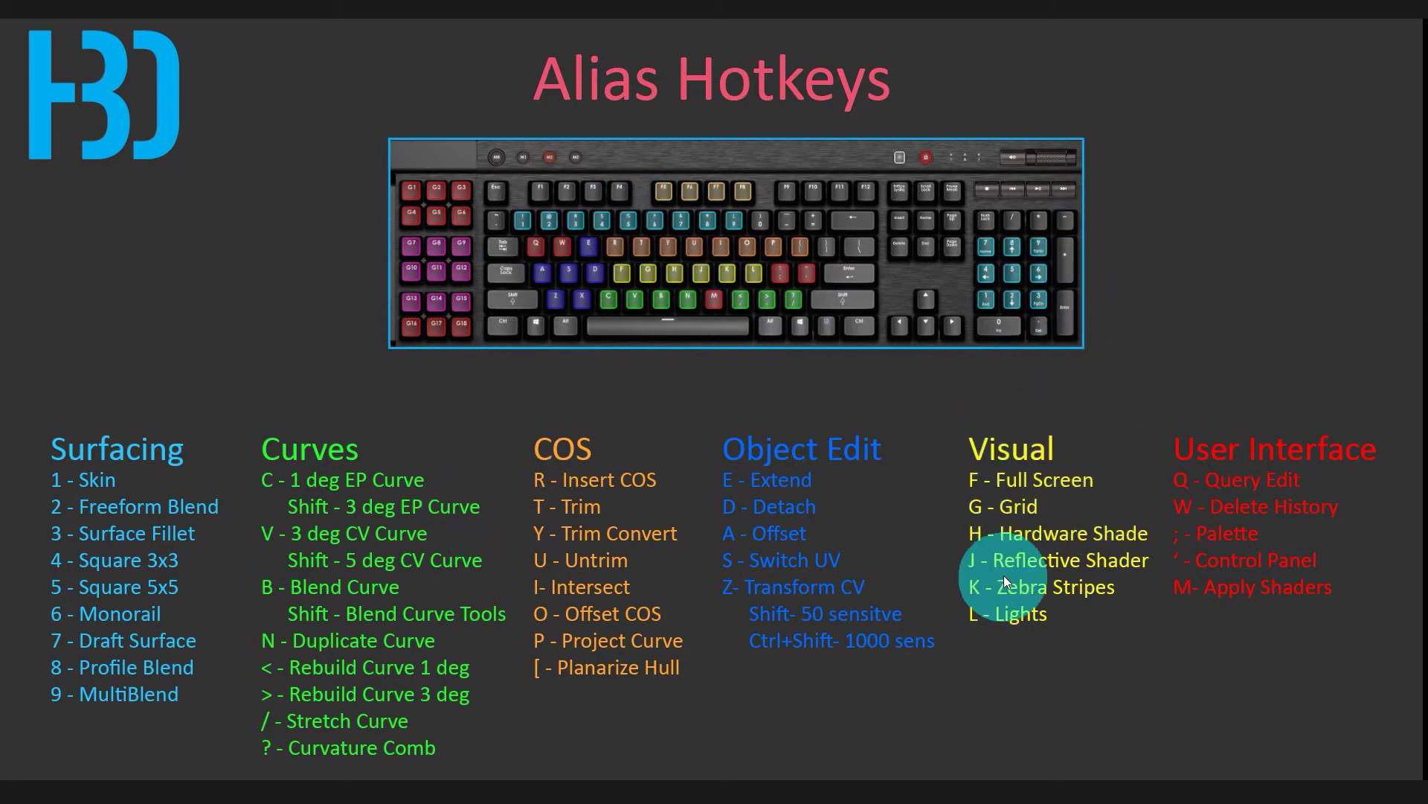
Leave the hotkeys slide, switch back to Alias, and open the recent file Electra_lesson_3.wire
key("Escape")
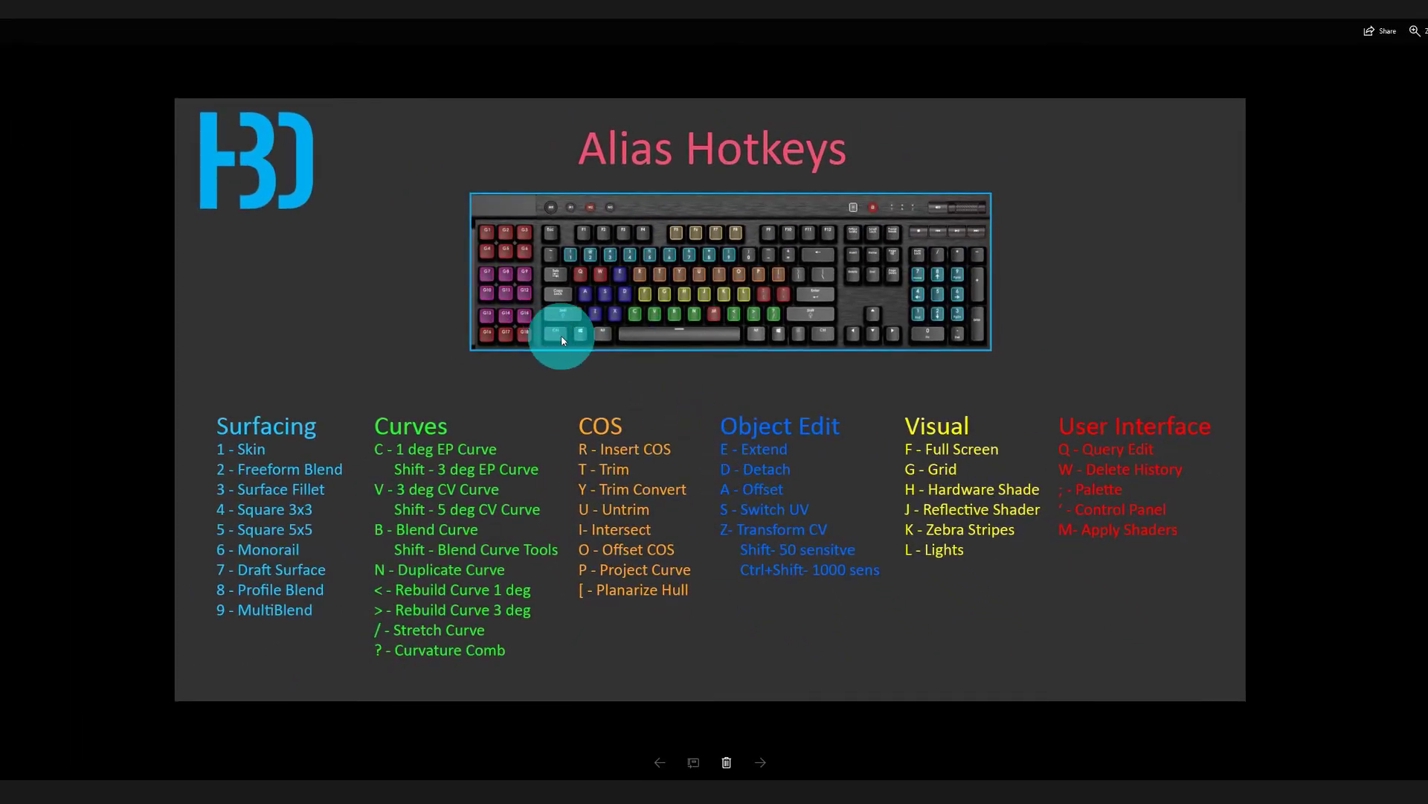
key("alt+Tab")
left_click_drag(775, 462, 688, 212, "alt+shift")
left_click(8, 25)
mouse_move(35, 67)
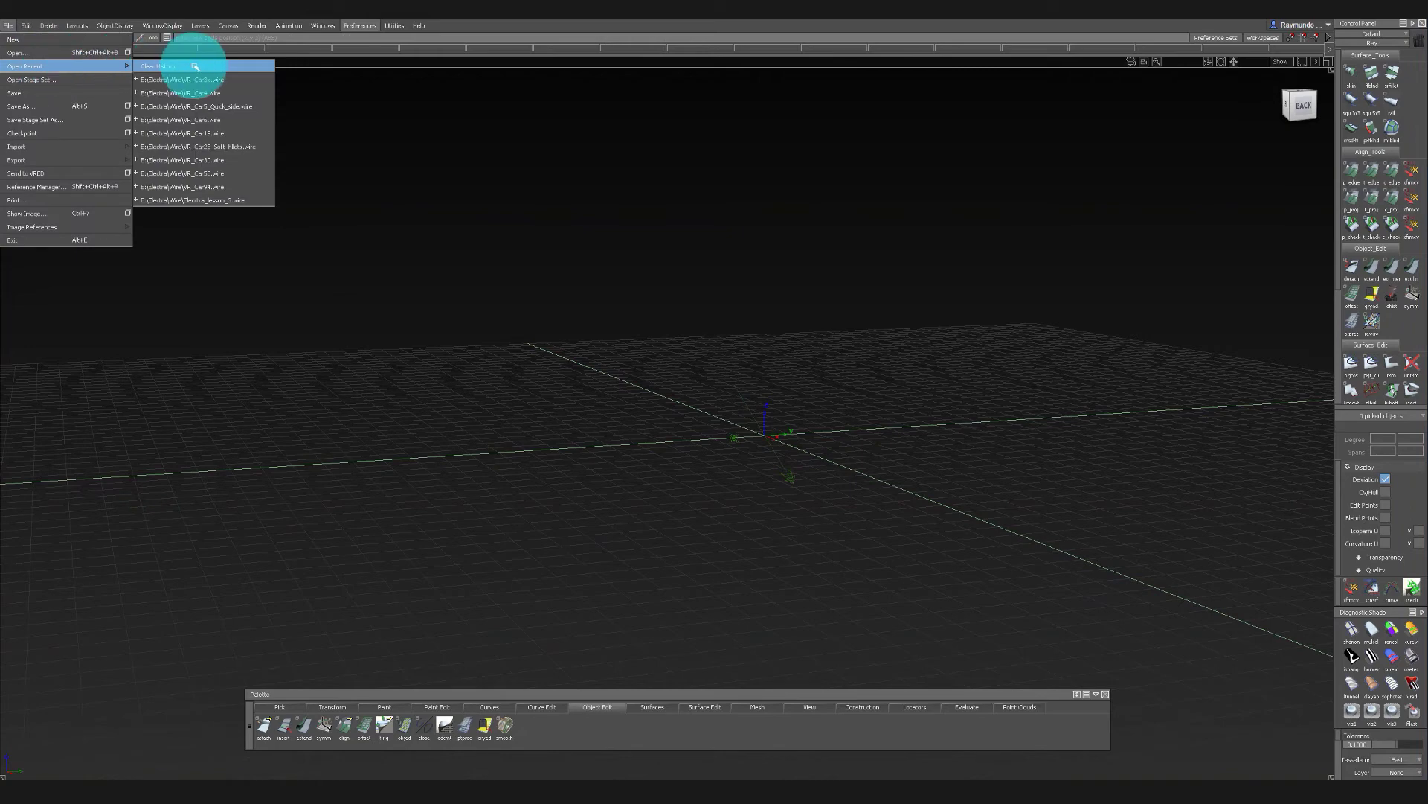
left_click(245, 201)
left_click(651, 433)
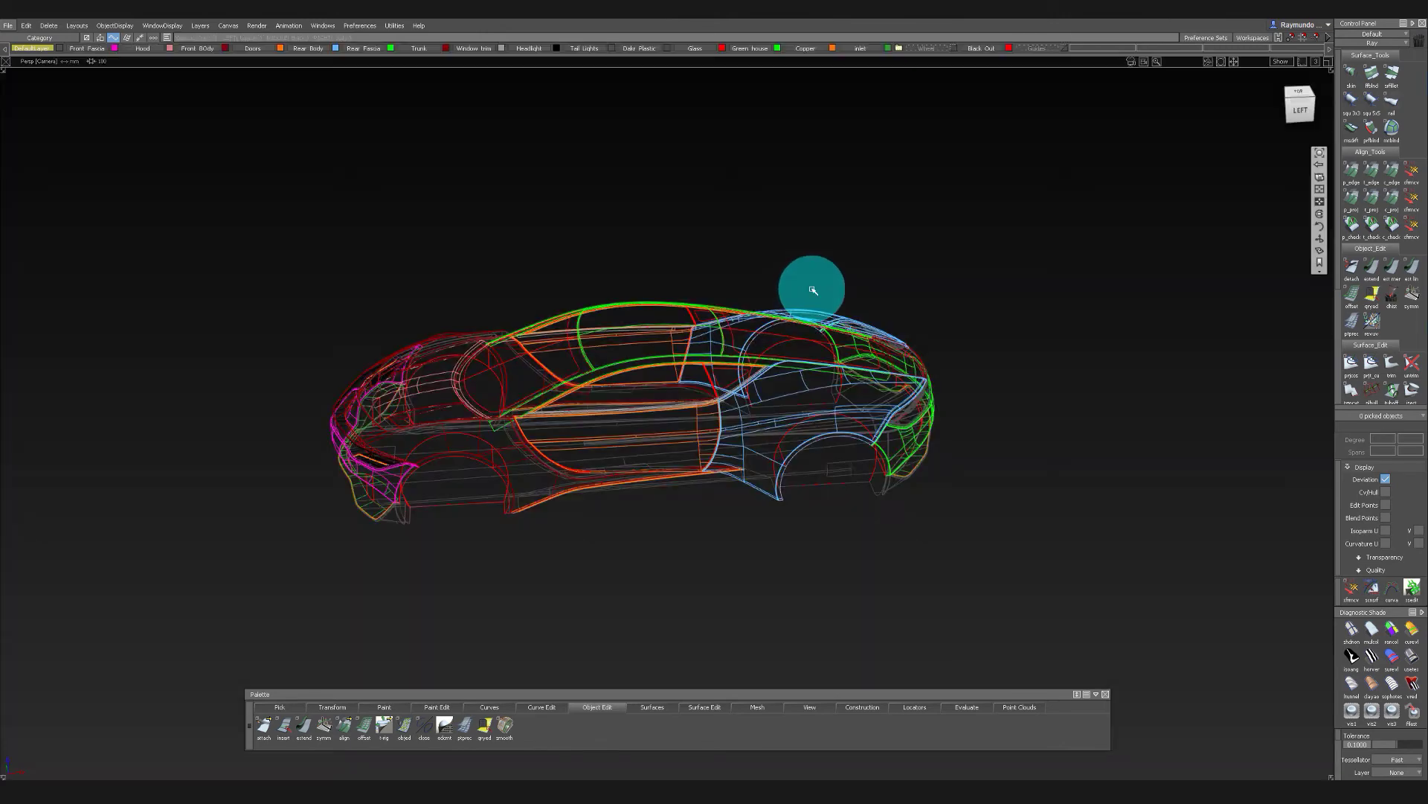
Turn on hardware shading for the car model
left_click_drag(813, 290, 780, 390, "alt+shift")
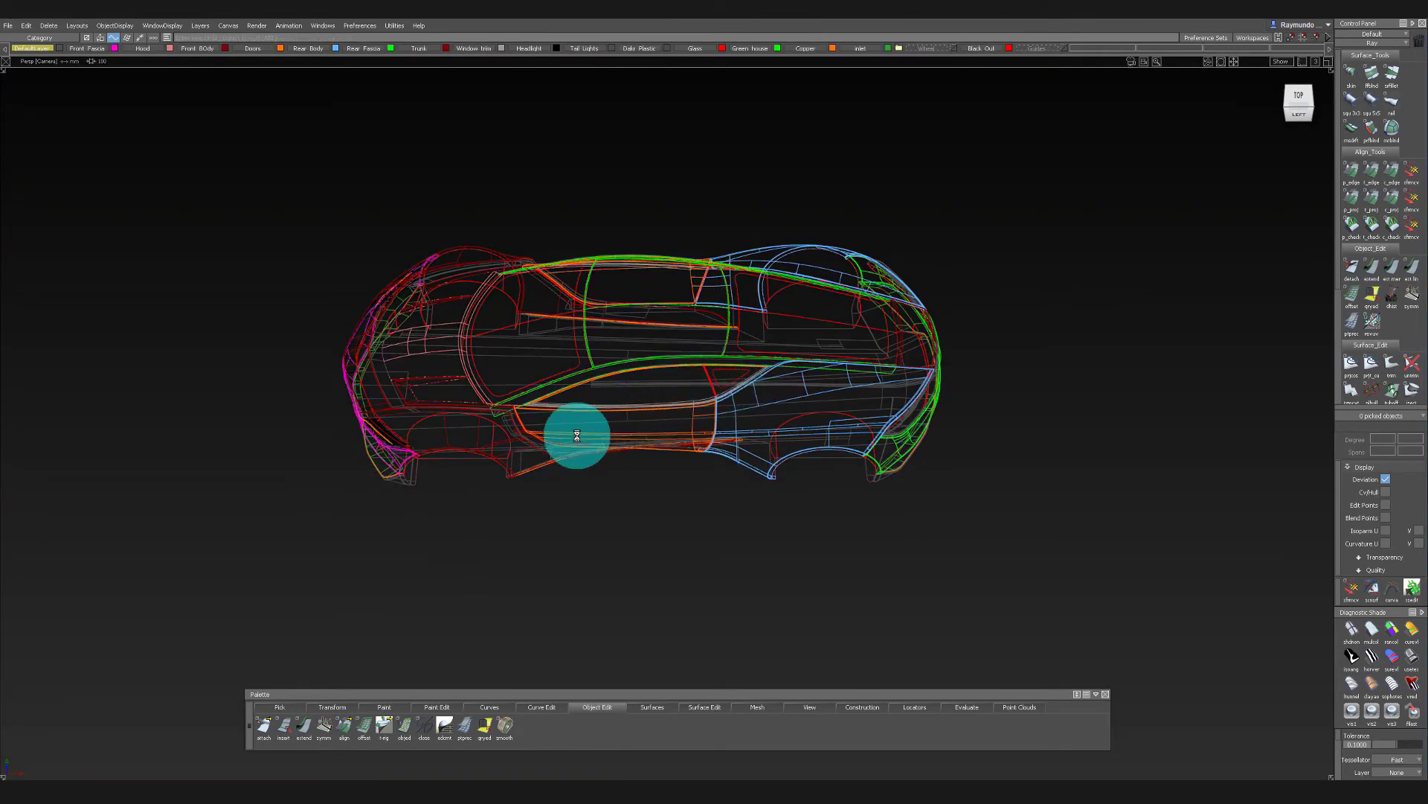
left_click_drag(641, 427, 641, 283, "alt+shift")
mouse_move(640, 282)
right_mouse_down("alt+shift")
mouse_move(707, 341)
mouse_move(759, 342)
right_mouse_up("alt+shift")
mouse_move(759, 341)
left_mouse_down("alt+shift")
mouse_move(809, 307)
mouse_move(876, 332)
mouse_move(877, 409)
left_mouse_up("alt+shift")
right_click_drag(877, 409, 794, 408, "alt+shift")
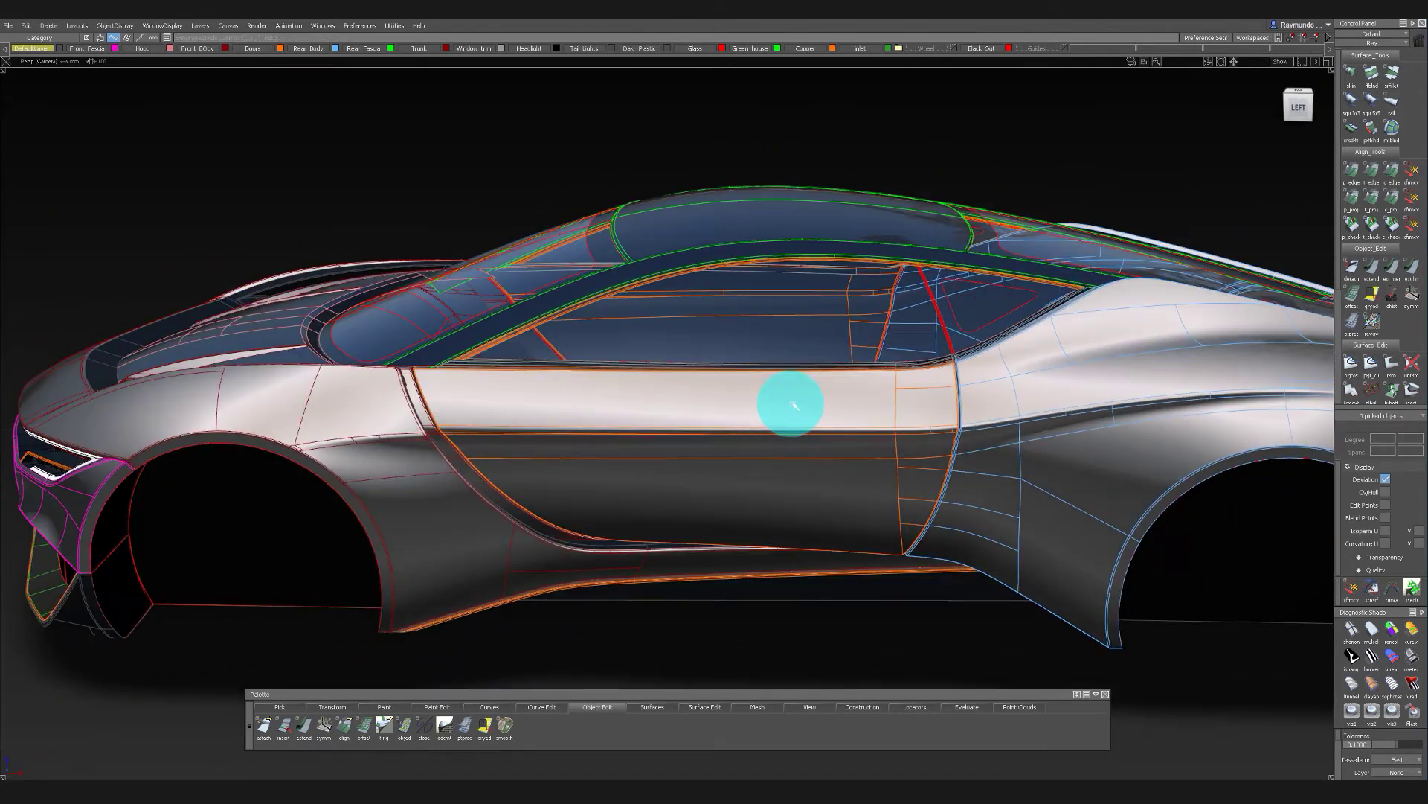
Close the Reference Manager and isolate the car's door surfaces by selecting them and hiding everything unselected
left_click(737, 451)
mouse_move(839, 373)
left_mouse_down("ctrl+shift")
mouse_move(785, 418)
mouse_move(854, 492)
left_mouse_up("ctrl+shift")
key("Return")
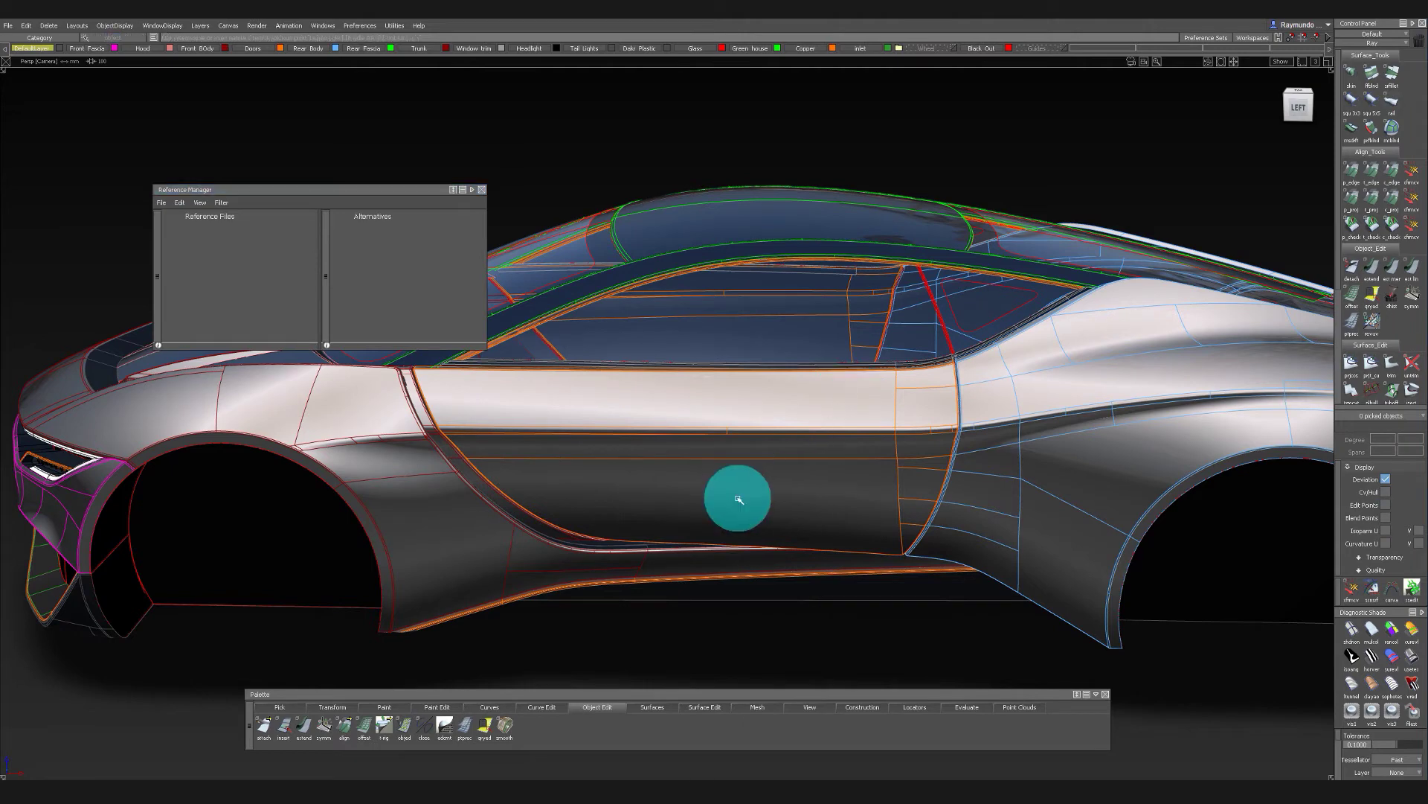
left_click(740, 497)
left_click(482, 188)
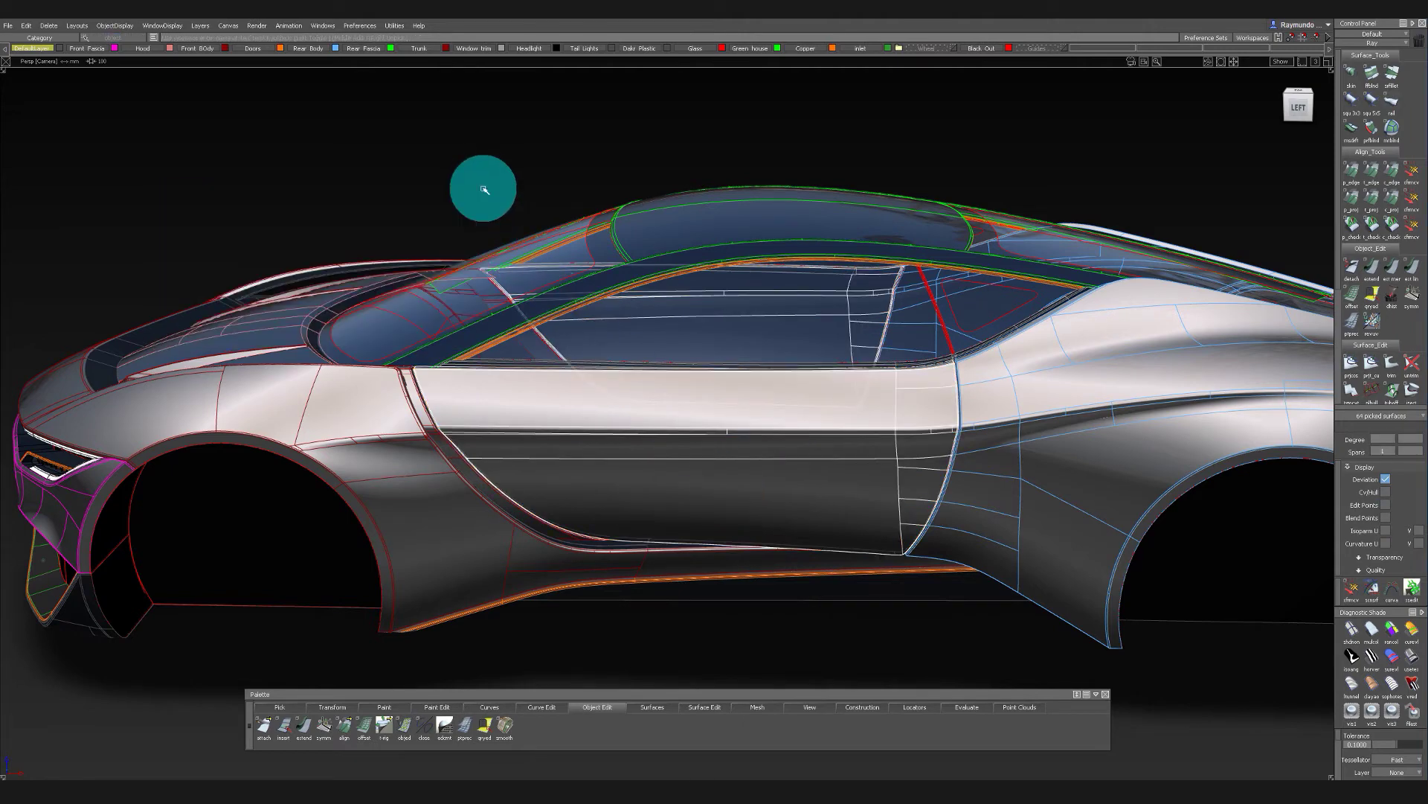
left_click_drag(484, 203, 676, 357, "ctrl+shift")
left_click_drag(767, 570, 712, 449, "ctrl+shift")
right_click_drag(712, 449, 864, 380, "alt+shift")
Isolate the large lower door surface together with the fillet surface along its upper edge
left_click(800, 437)
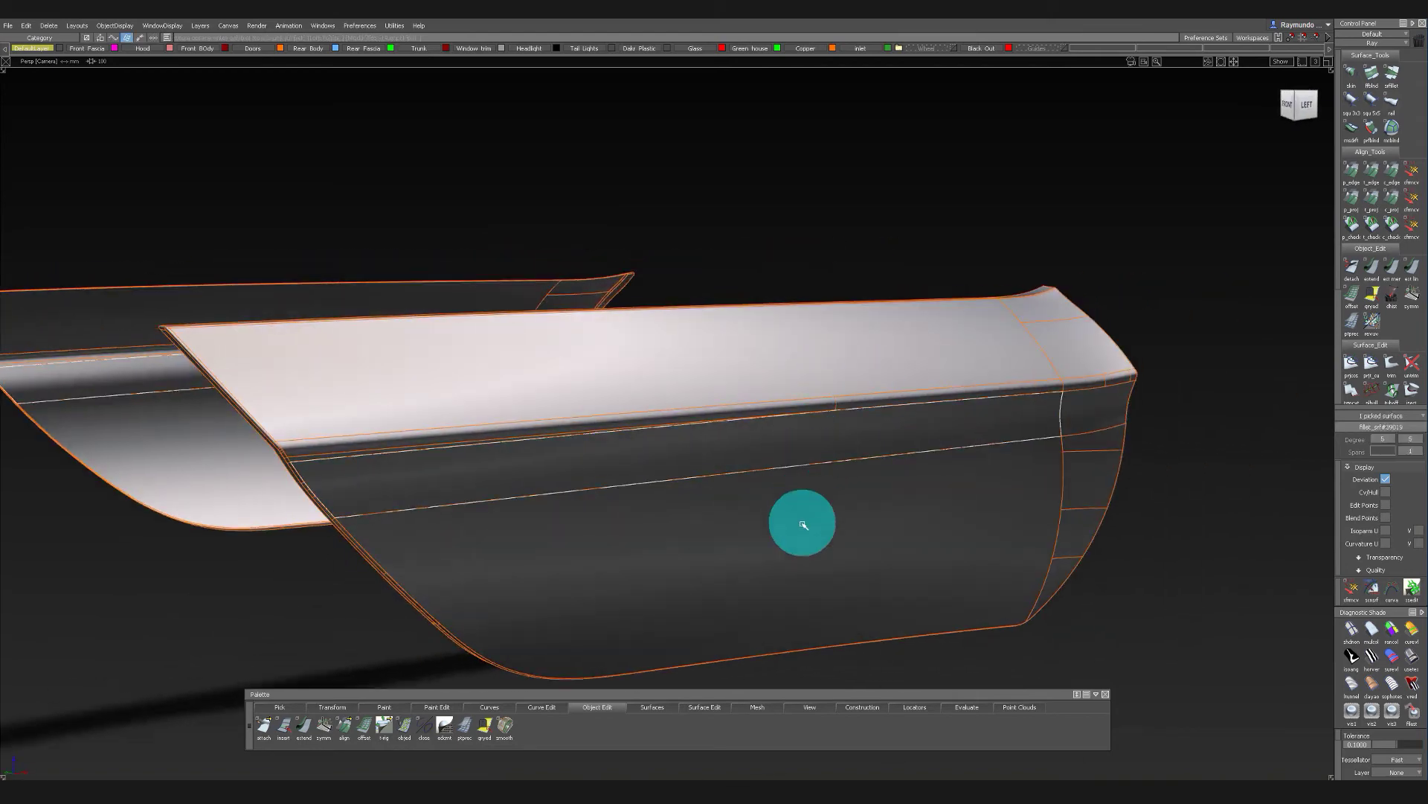
left_click_drag(803, 525, 802, 577, "ctrl+shift")
left_click_drag(810, 409, 816, 545, "ctrl+shift")
left_click(816, 544)
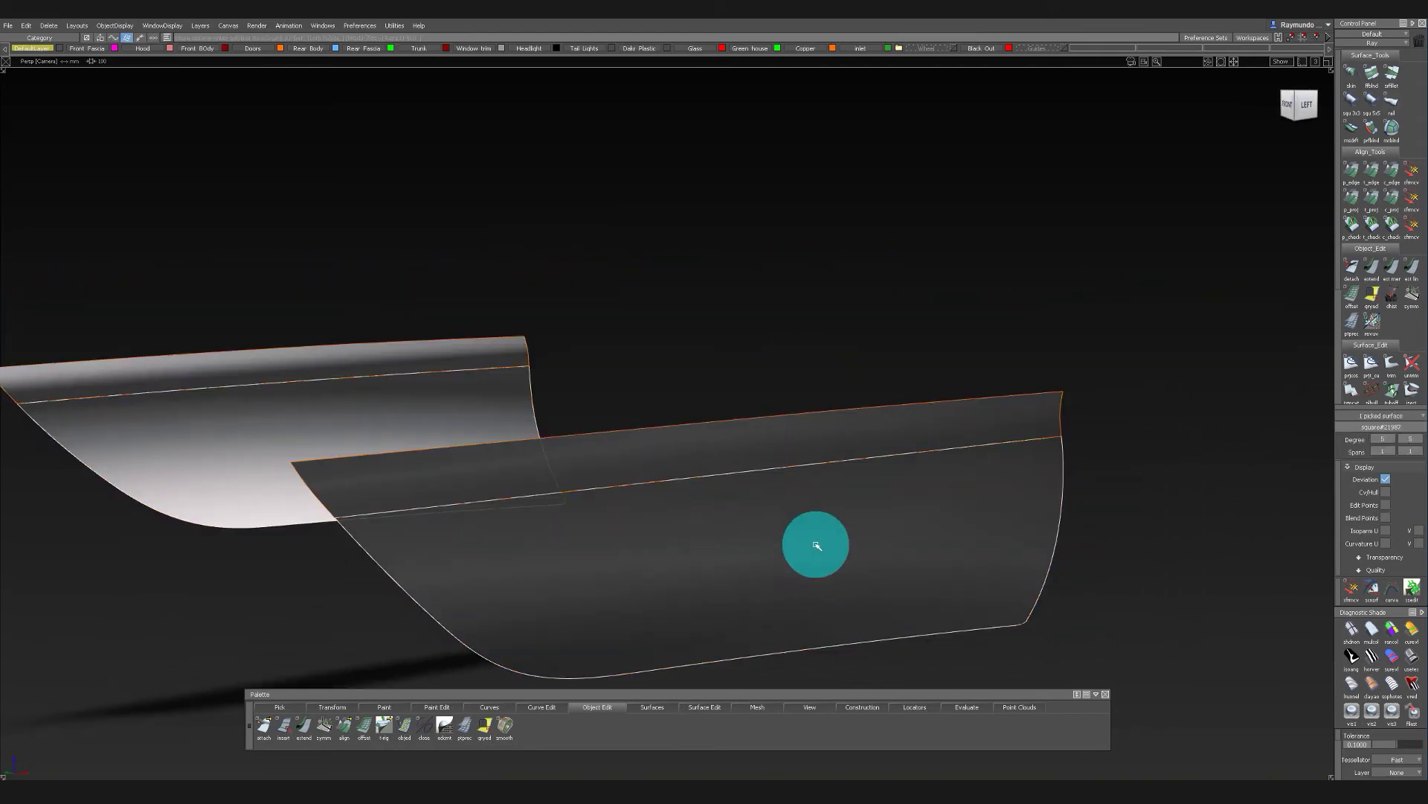
Untrim the large lower door surface
left_click_drag(967, 409, 935, 606, "alt+shift")
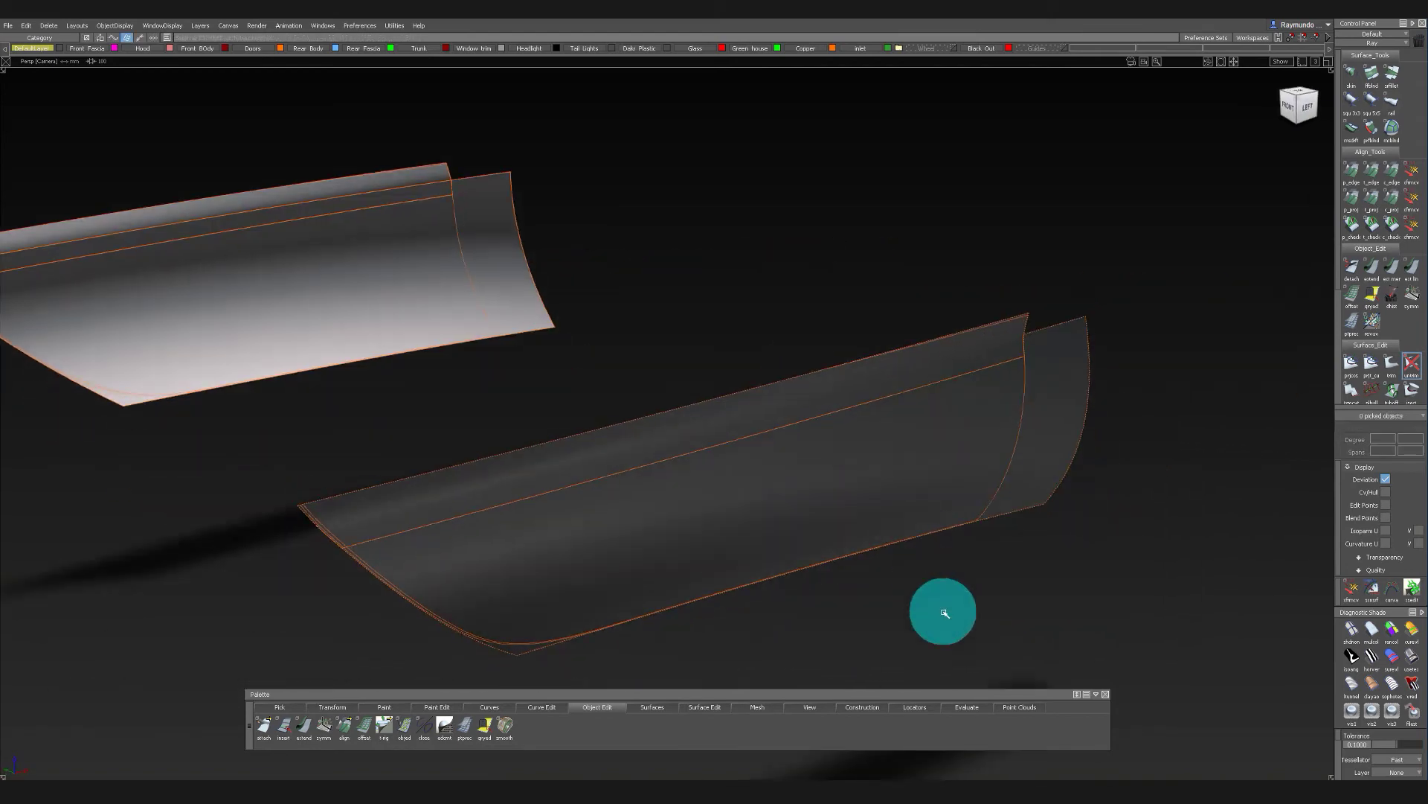
key("Delete")
key("Return")
left_click_drag(469, 541, 740, 449, "alt+shift")
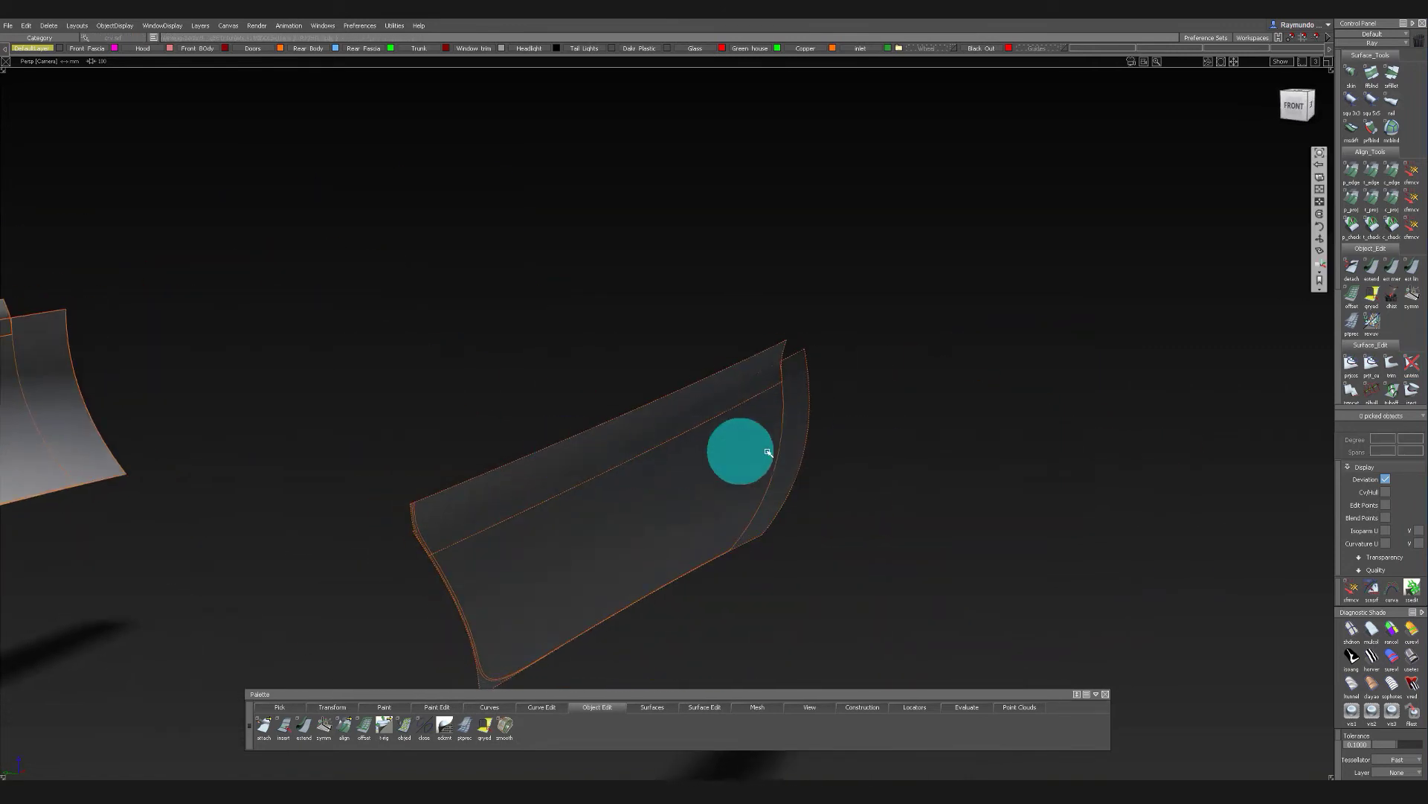
left_click(671, 358)
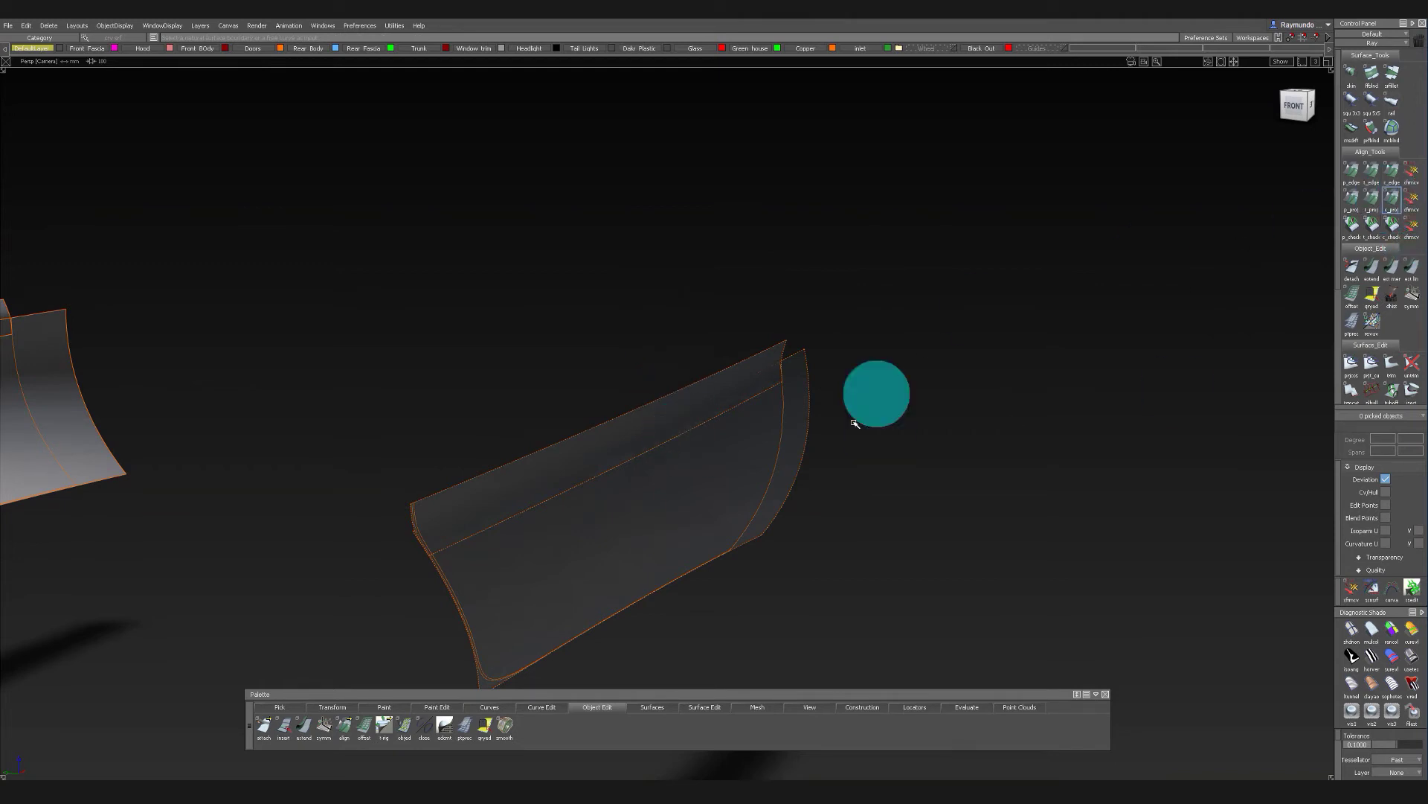
Trim the lower door surface back to its curves on surface, keeping the inner region
left_click(684, 625)
mouse_move(682, 628)
left_mouse_down("alt+shift")
mouse_move(698, 520)
mouse_move(686, 622)
left_mouse_up("alt+shift")
left_click_drag(685, 622, 689, 469, "ctrl+shift")
mouse_move(781, 386)
left_mouse_down("alt+shift")
mouse_move(672, 512)
mouse_move(729, 604)
left_mouse_up("alt+shift")
right_click_drag(730, 606, 740, 399, "ctrl+shift")
left_click(717, 540)
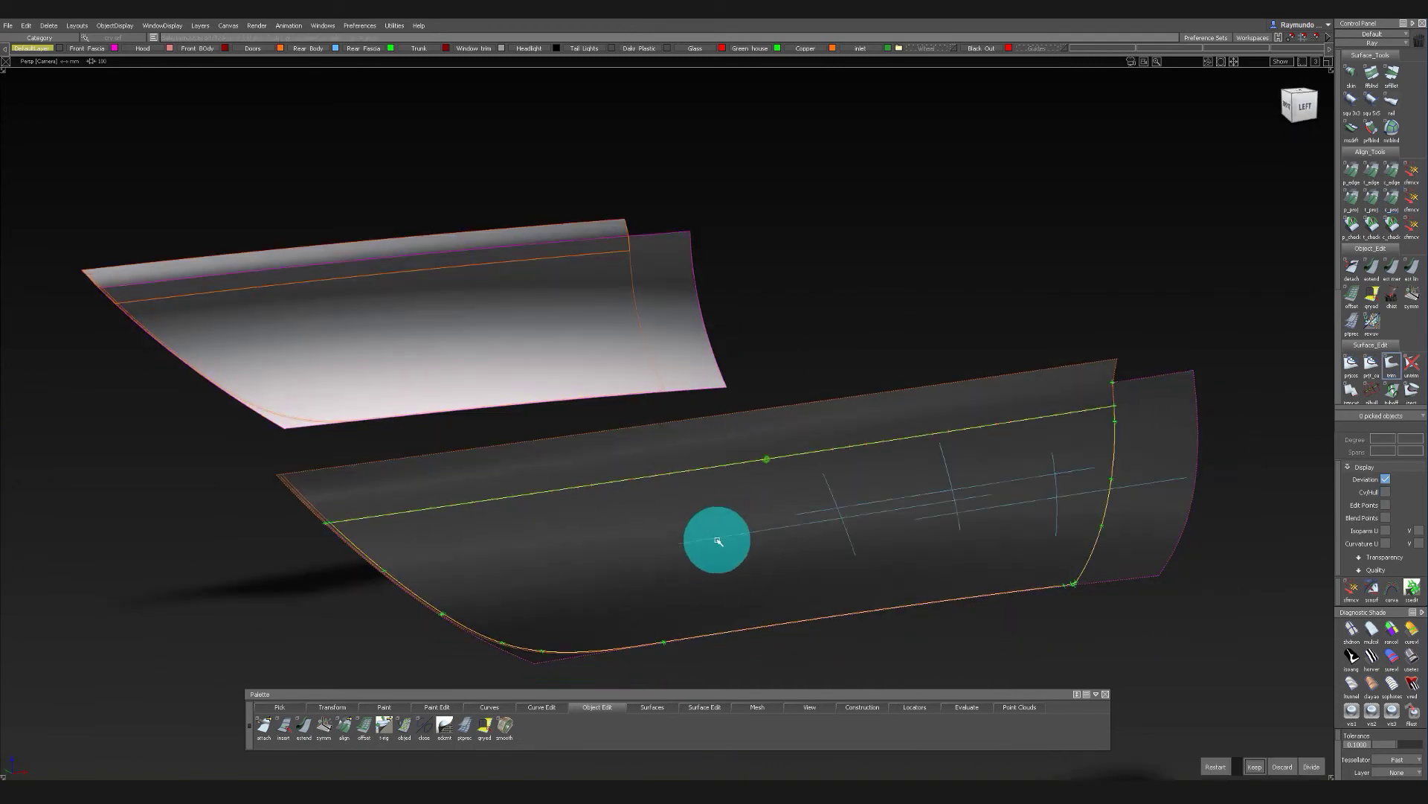
key("space")
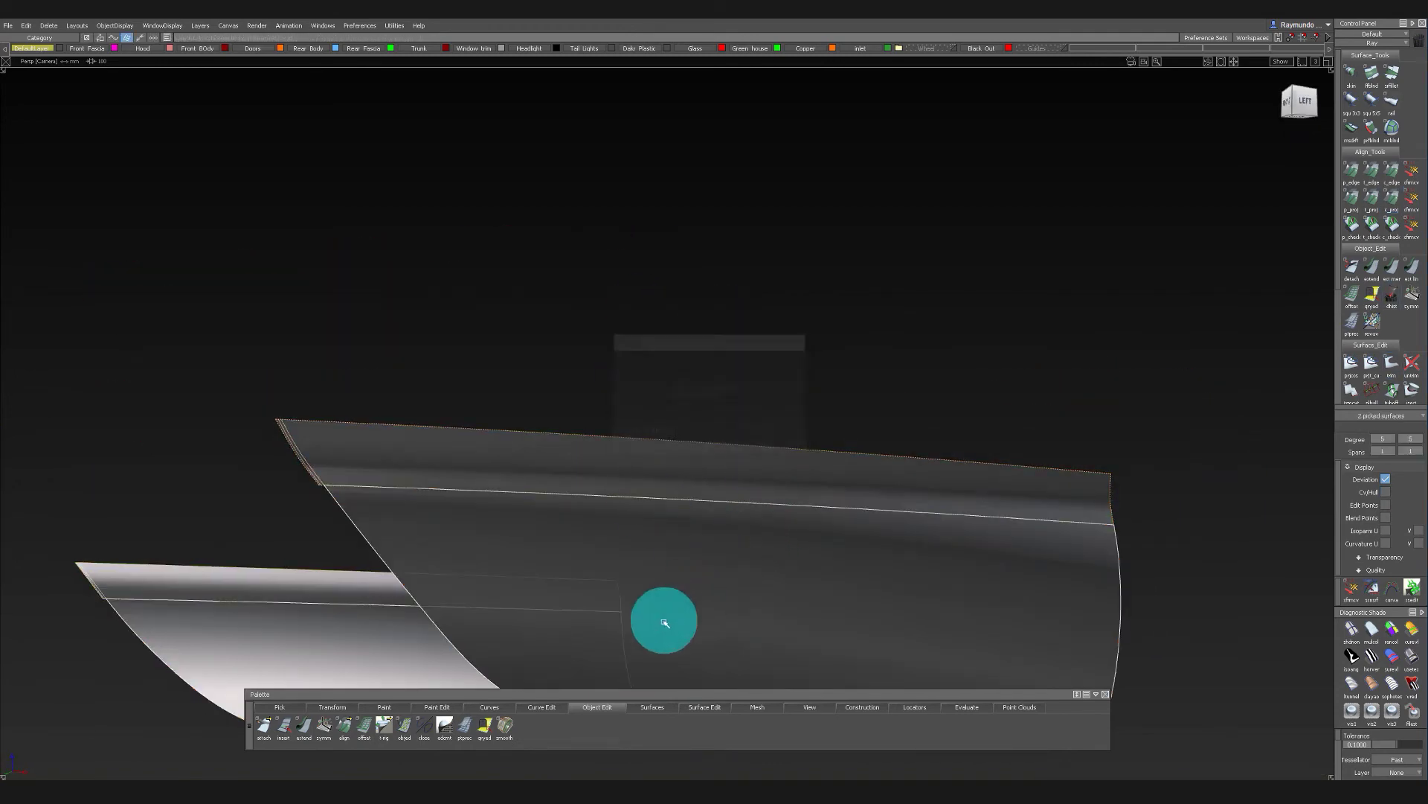
left_click(550, 473)
left_click(413, 454)
left_click_drag(545, 221, 763, 398, "alt+shift")
Unhide all the surfaces of the car
left_click(116, 25)
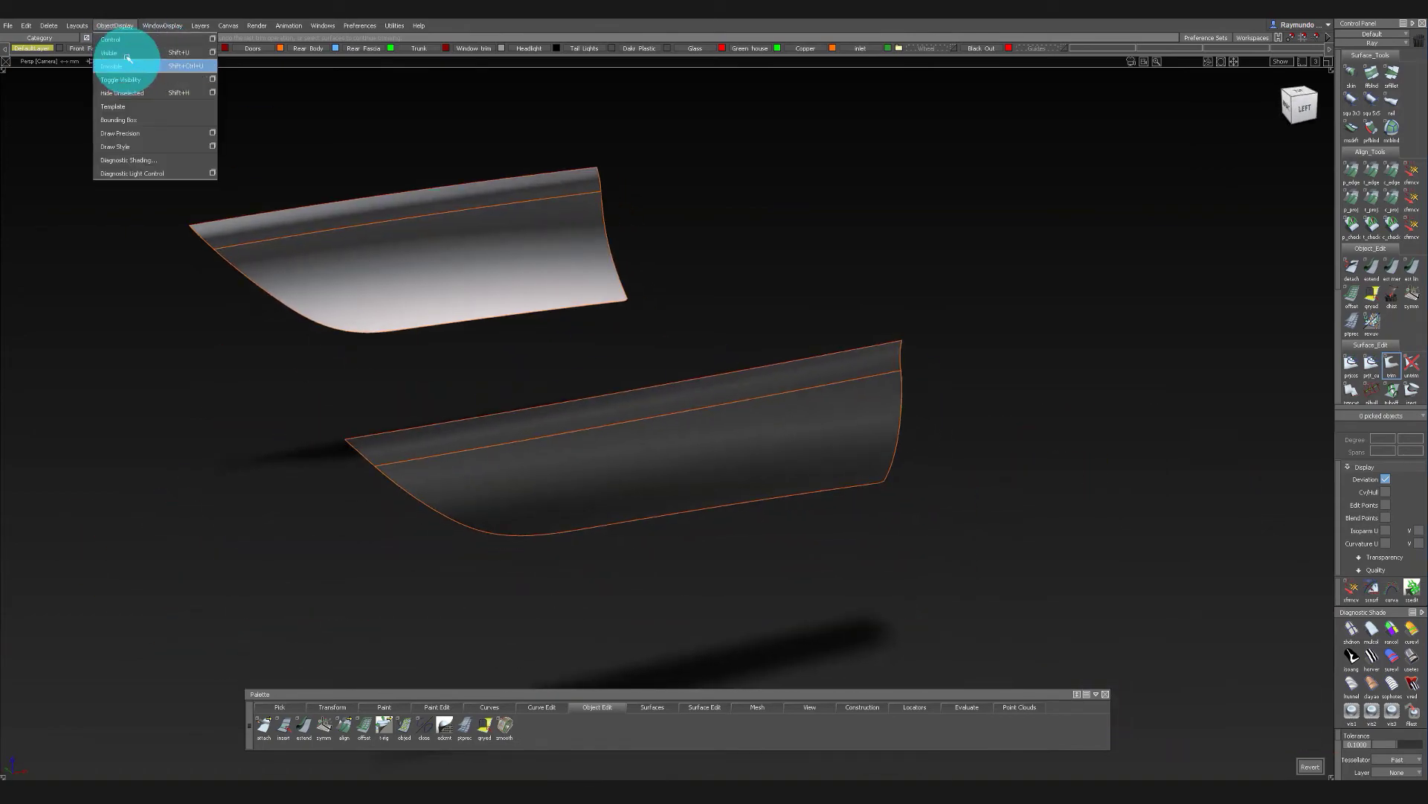
left_click(127, 64)
left_click_drag(506, 212, 676, 261, "alt+shift")
right_click_drag(676, 261, 391, 297, "alt+shift")
mouse_move(390, 298)
left_mouse_down("alt+shift")
mouse_move(375, 367)
mouse_move(344, 370)
left_mouse_up("alt+shift")
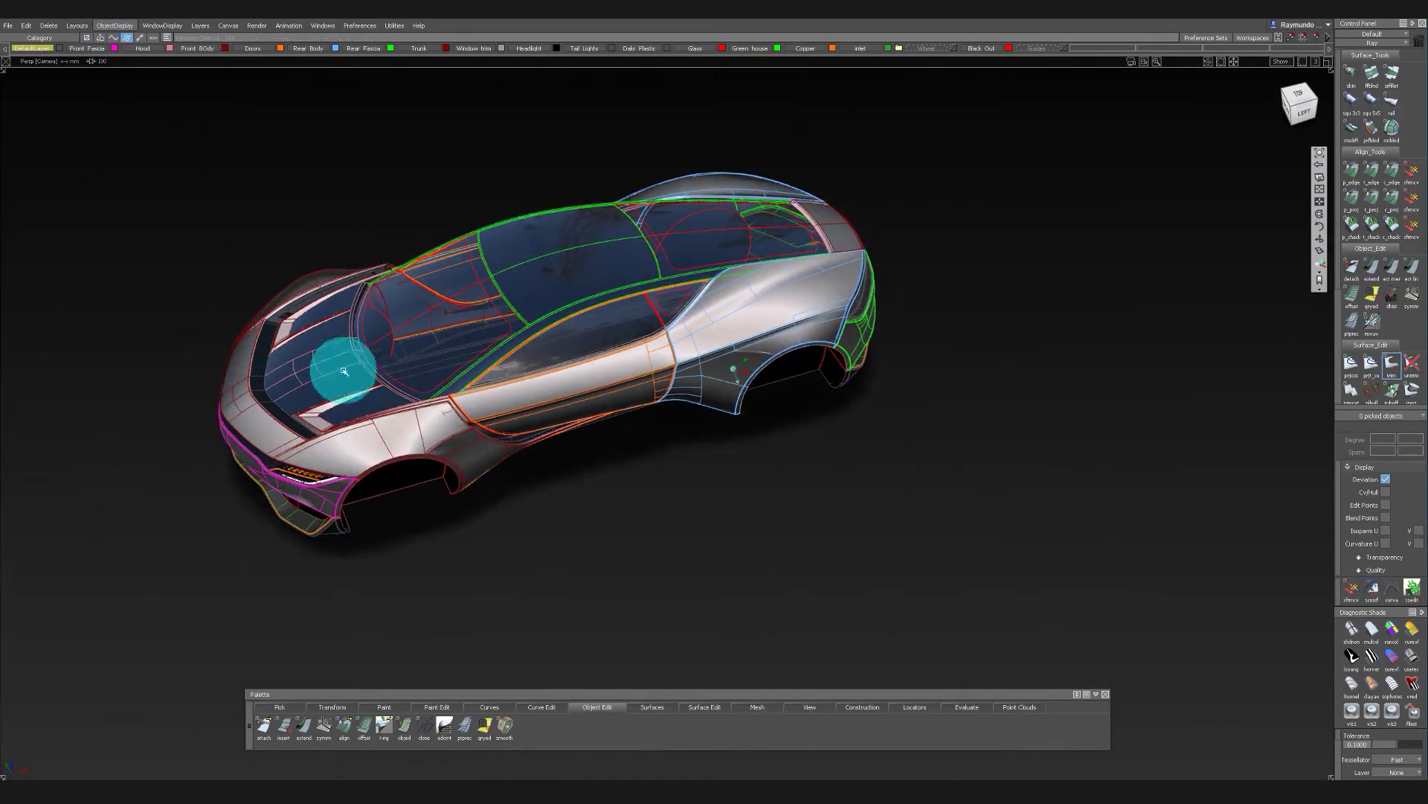
left_click(344, 369, "alt+shift")
Isolate the front fender surface above the wheel arch
mouse_move(389, 424)
right_mouse_down("alt+shift")
mouse_move(424, 383)
mouse_move(497, 508)
right_mouse_up("alt+shift")
left_click_drag(496, 508, 385, 535, "alt+shift")
left_click_drag(260, 483, 580, 372, "alt+shift")
right_click_drag(580, 372, 570, 495, "alt+shift")
left_click(510, 353)
left_click_drag(570, 495, 565, 266, "ctrl+shift")
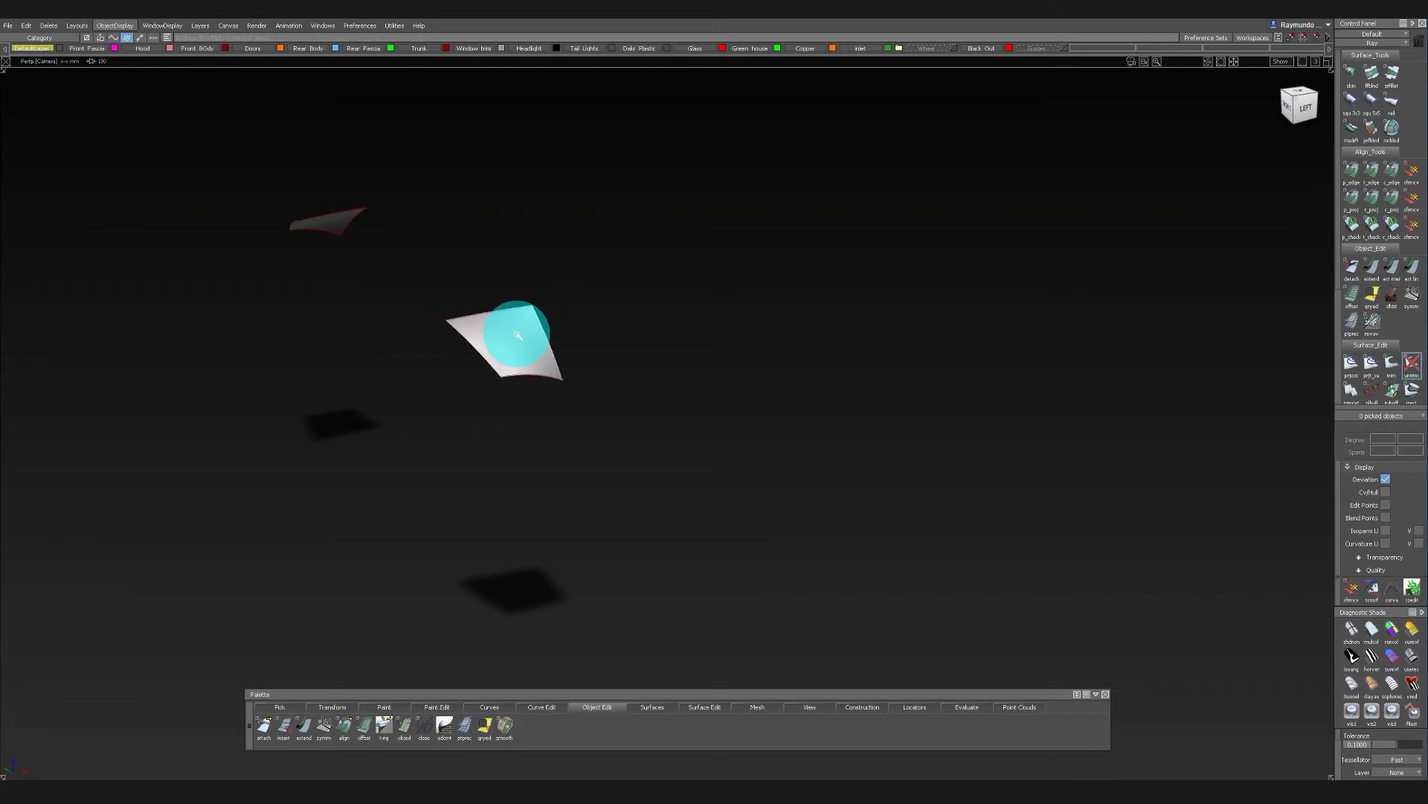
Duplicate the four edges of the fender surface as curves and delete the surface itself
left_click_drag(518, 335, 529, 333, "alt+shift")
right_click_drag(529, 333, 594, 387, "alt+shift")
left_click_drag(594, 386, 560, 520, "alt+shift")
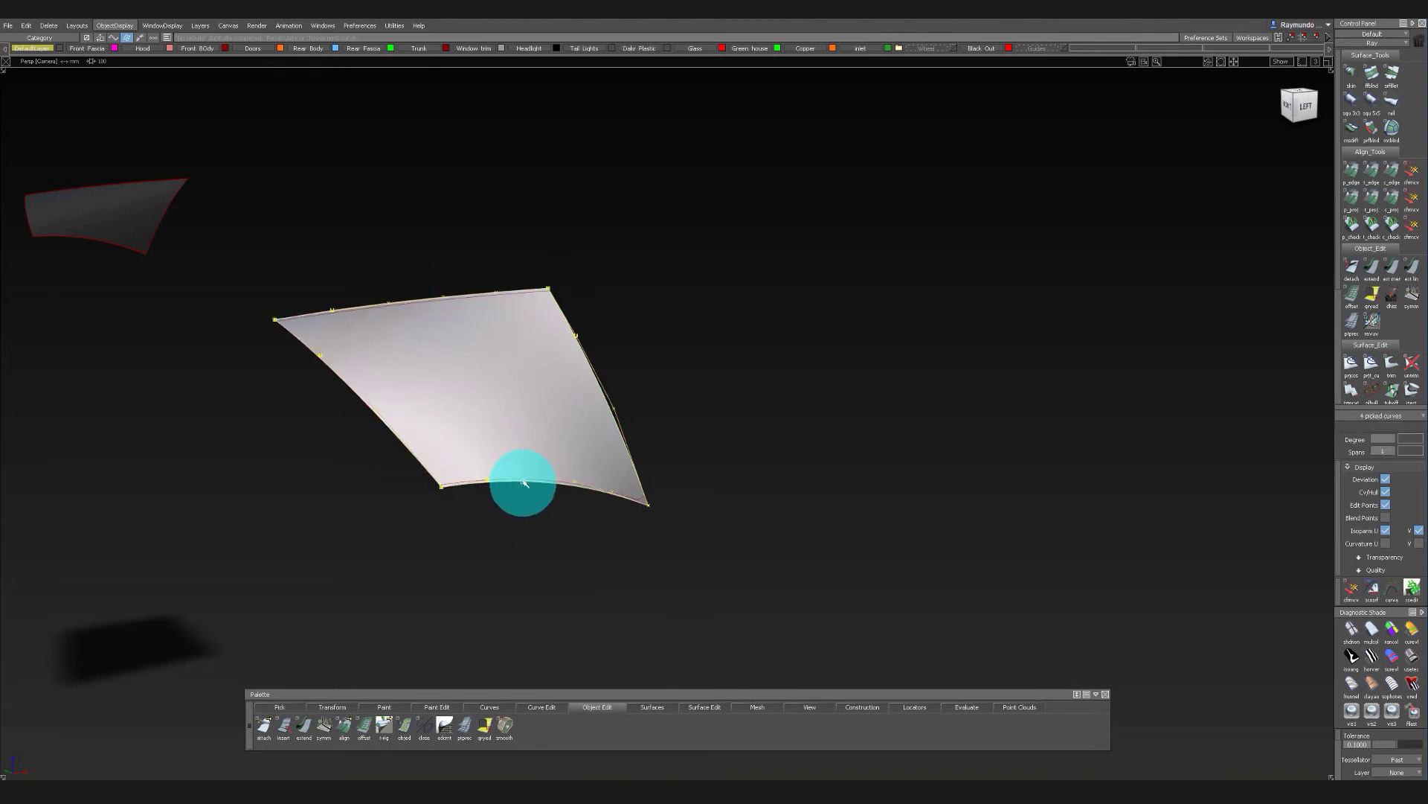
left_click_drag(524, 482, 518, 279, "alt+shift")
left_click(504, 381)
key("Delete")
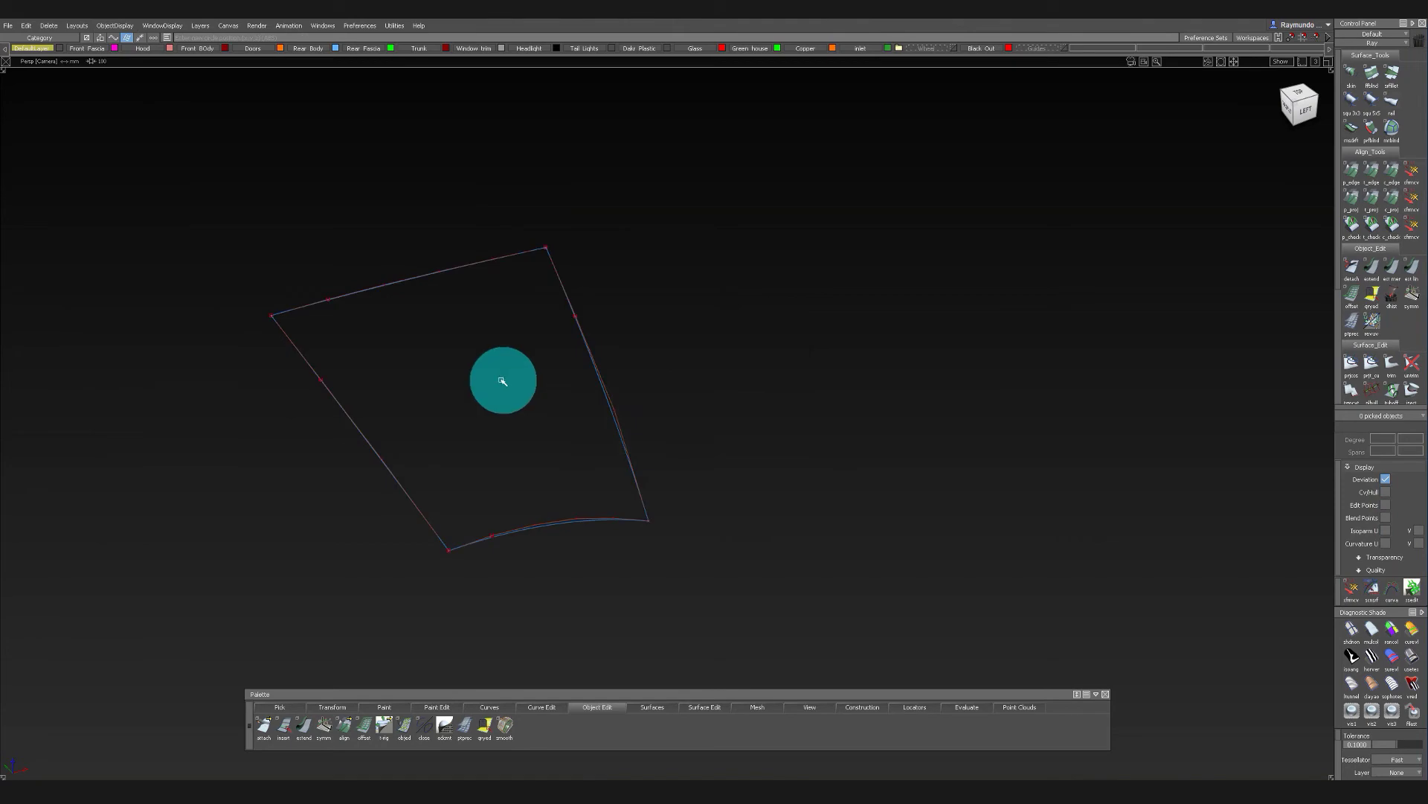
Build a Square 5x5 surface from the four fender boundary curves
right_click_drag(502, 381, 367, 385, "ctrl+shift")
left_click_drag(378, 245, 485, 309)
left_click_drag(327, 387, 374, 436)
left_click_drag(533, 469, 587, 545)
left_click_drag(566, 386, 655, 413)
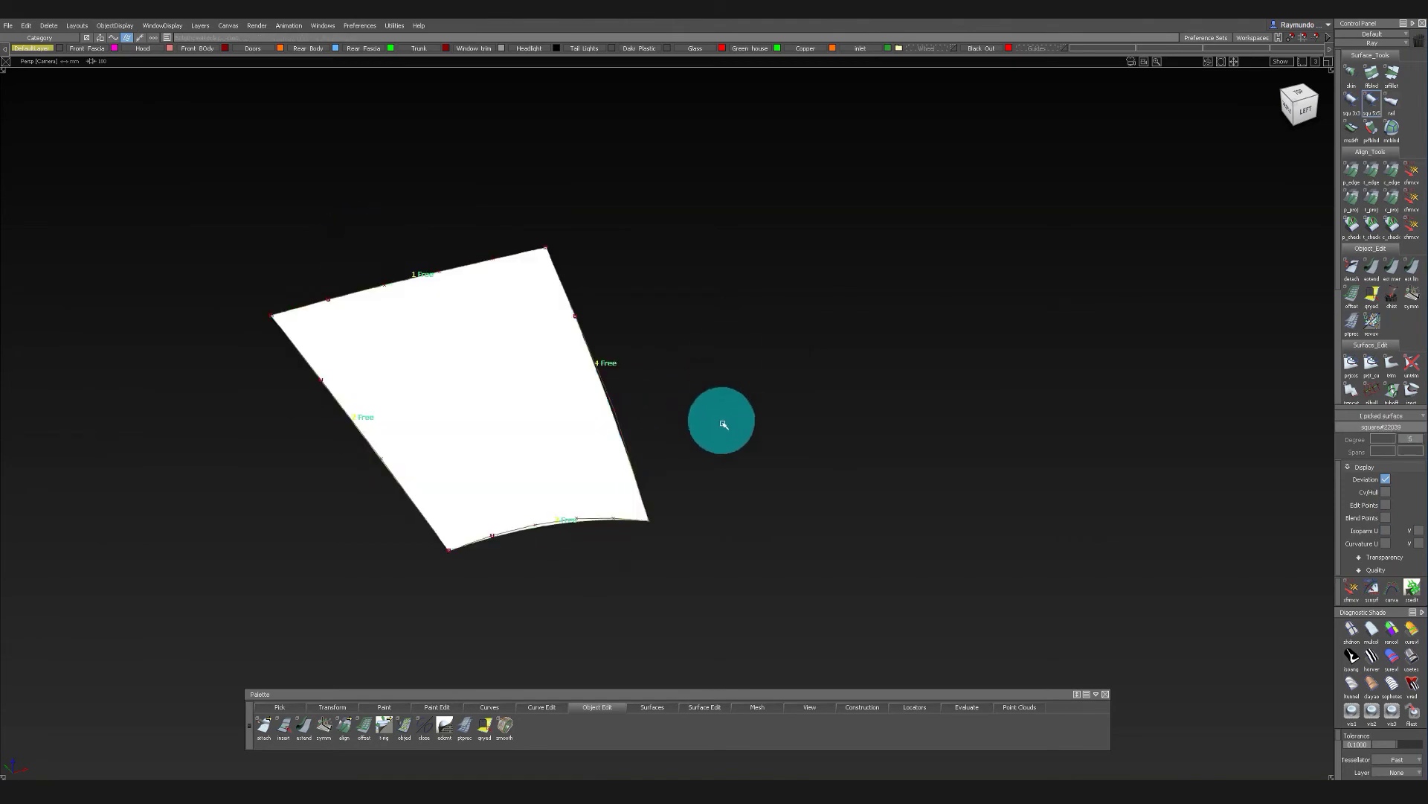
Display the new fender patch's control-point grid and unhide the rest of the car
right_click_drag(723, 423, 723, 167, "ctrl+shift")
left_click_drag(720, 357, 454, 479, "alt+shift")
left_click_drag(506, 342, 490, 129, "ctrl+shift")
key("alt+v")
left_click(590, 322, "ctrl+shift")
Bring up Apply Shaders and assign the car body's layered shader to the new fender patch
left_click(247, 26)
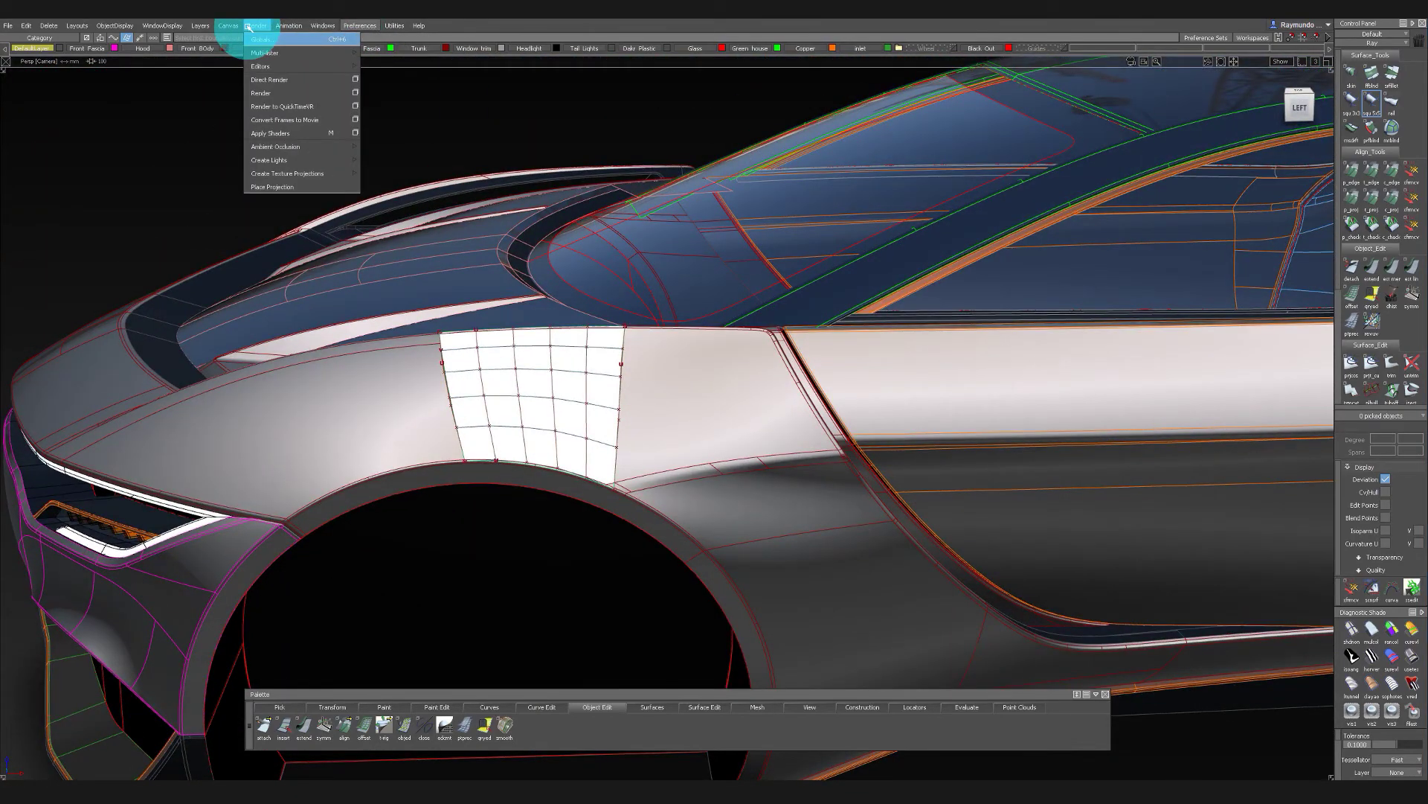
left_click(289, 122)
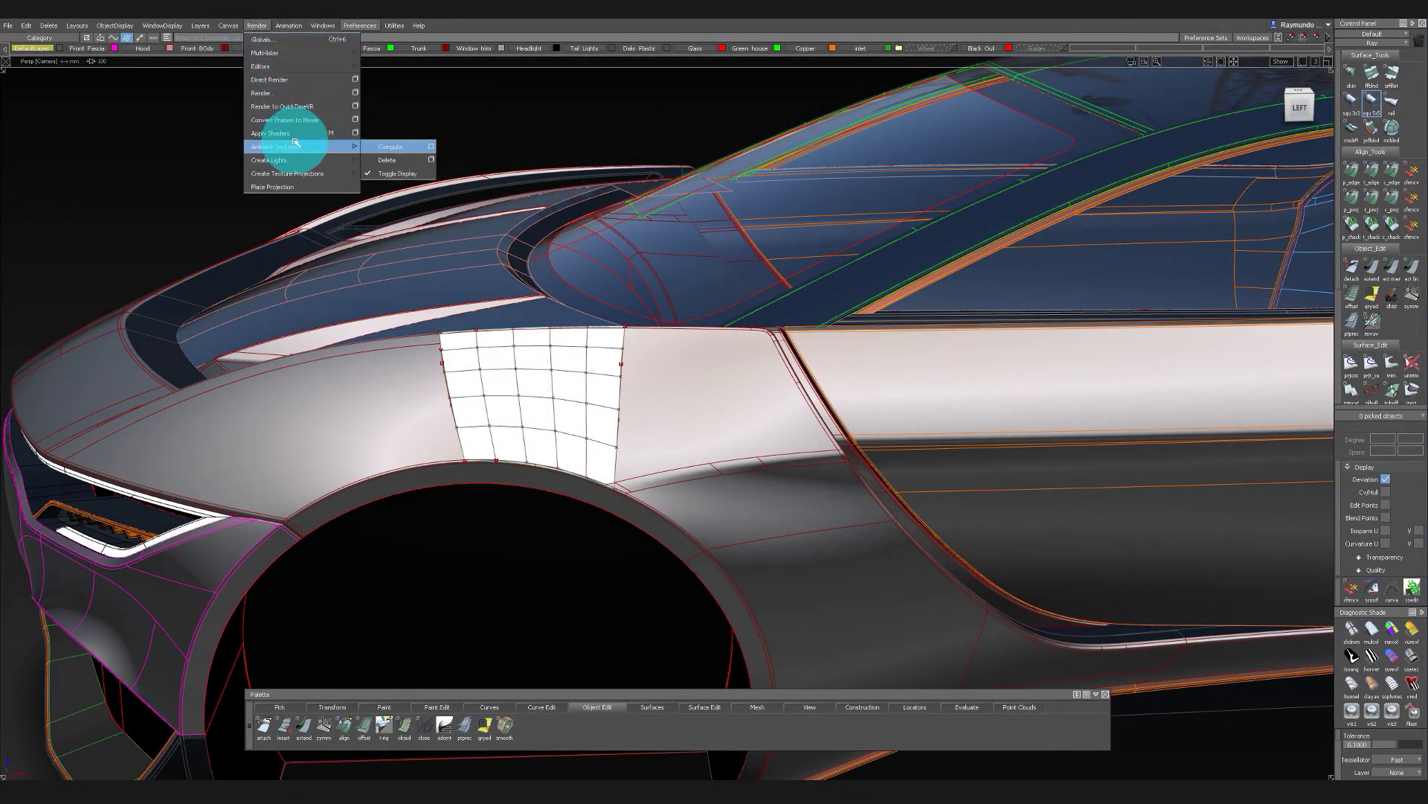
left_click(335, 134)
left_click_drag(637, 121, 587, 243, "alt+shift")
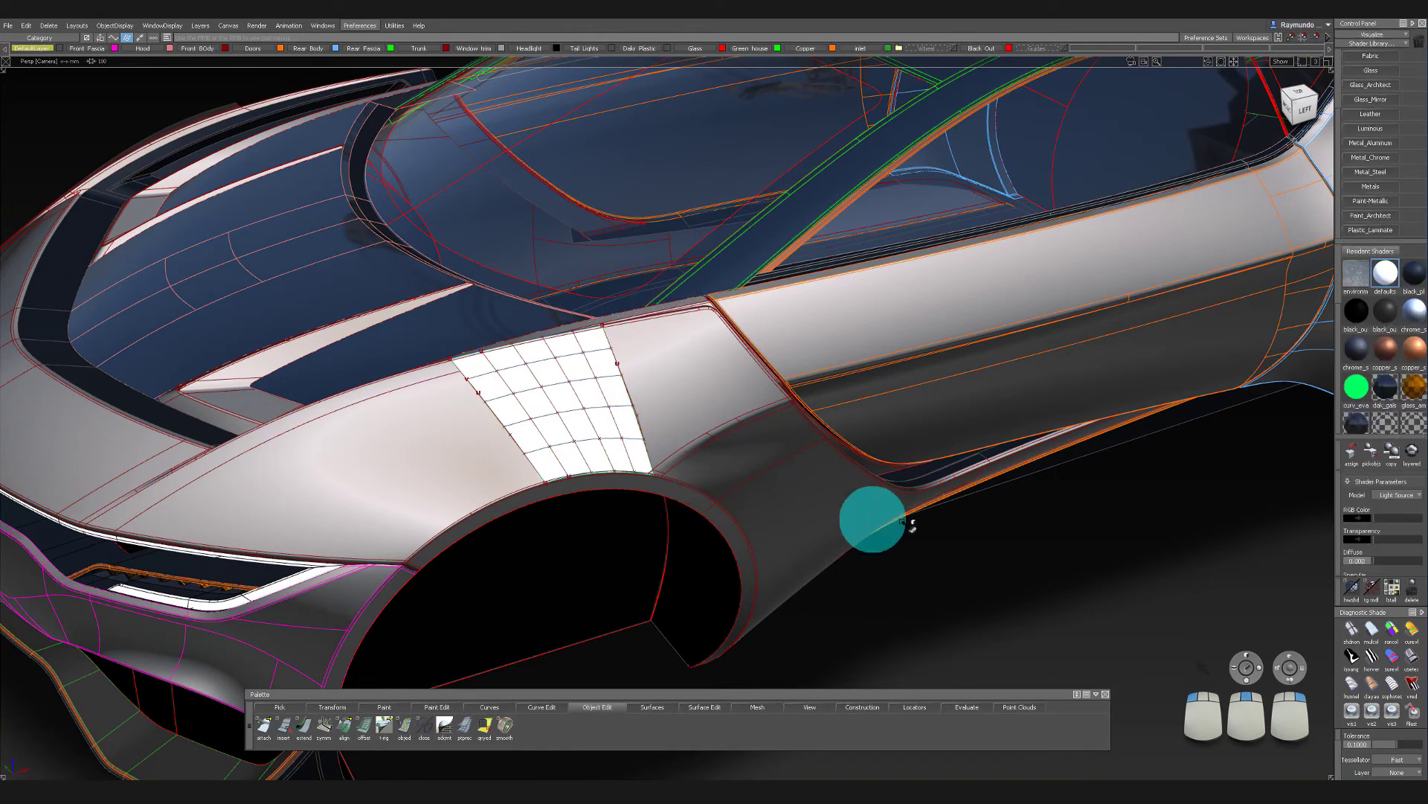
right_click_drag(977, 565, 975, 541, "ctrl+shift")
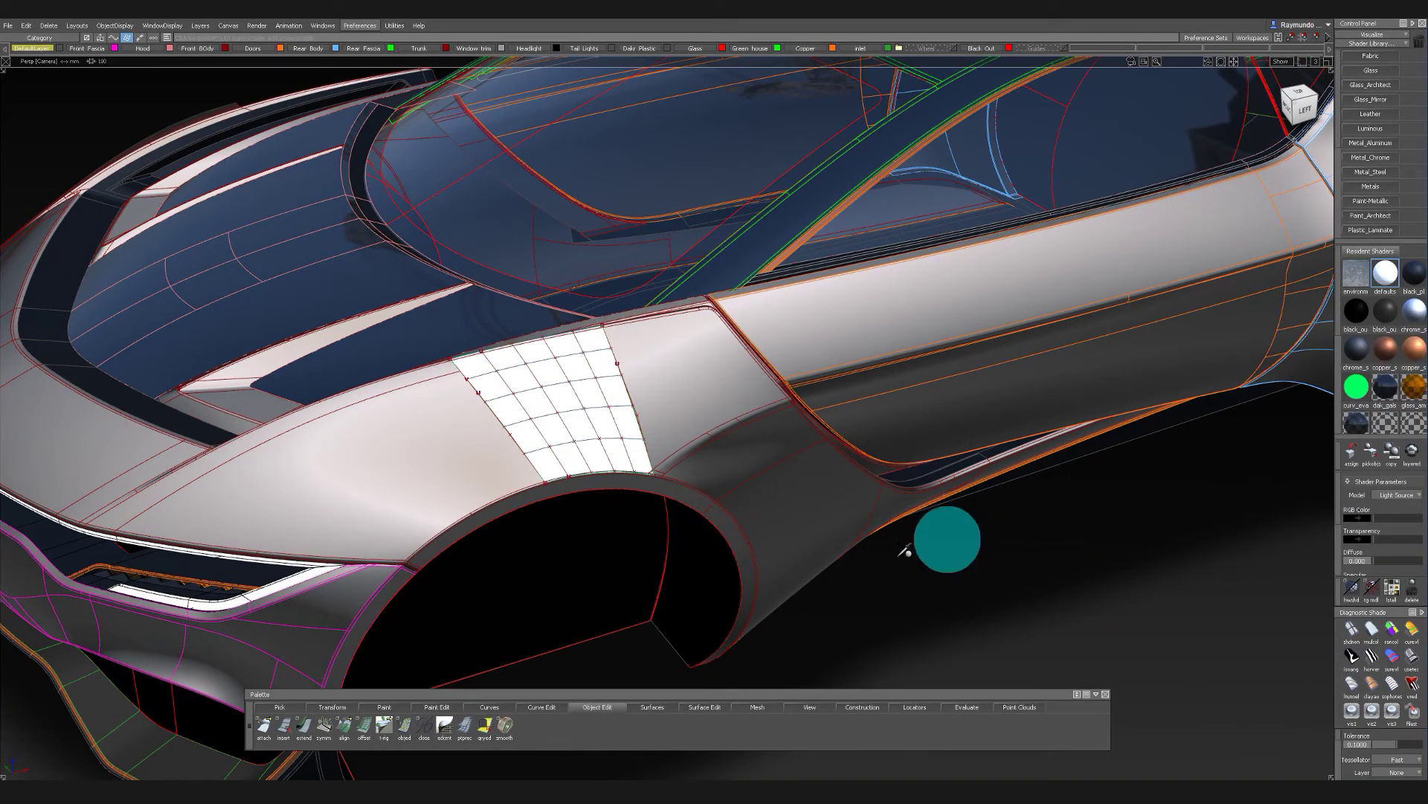
left_click(682, 398)
right_click_drag(543, 401, 534, 675, "ctrl+shift")
mouse_move(550, 541)
left_mouse_down("alt+shift")
mouse_move(123, 446)
mouse_move(511, 431)
mouse_move(841, 370)
mouse_move(392, 255)
mouse_move(922, 242)
mouse_move(689, 261)
mouse_move(526, 252)
mouse_move(825, 237)
mouse_move(663, 280)
mouse_move(692, 229)
mouse_move(737, 393)
mouse_move(674, 341)
mouse_move(928, 248)
mouse_move(861, 133)
mouse_move(772, 312)
mouse_move(810, 291)
mouse_move(679, 408)
mouse_move(903, 316)
mouse_move(746, 370)
mouse_move(736, 233)
mouse_move(880, 226)
left_mouse_up("alt+shift")
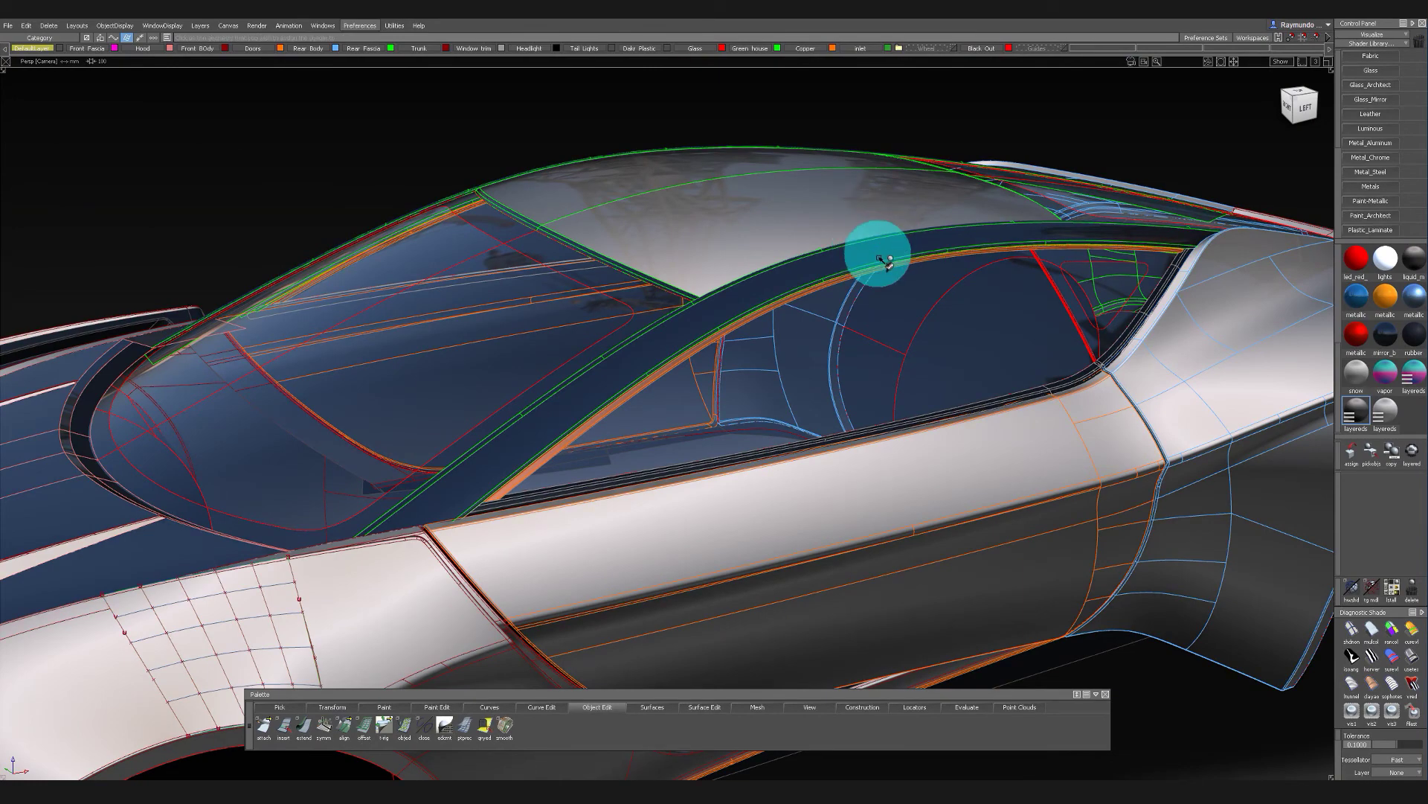
Select the roof panel and its side rails and hide everything unselected
left_click_drag(878, 256, 820, 258, "alt+shift")
right_click_drag(820, 259, 870, 179, "alt+shift")
left_click(858, 198)
key("alt+h")
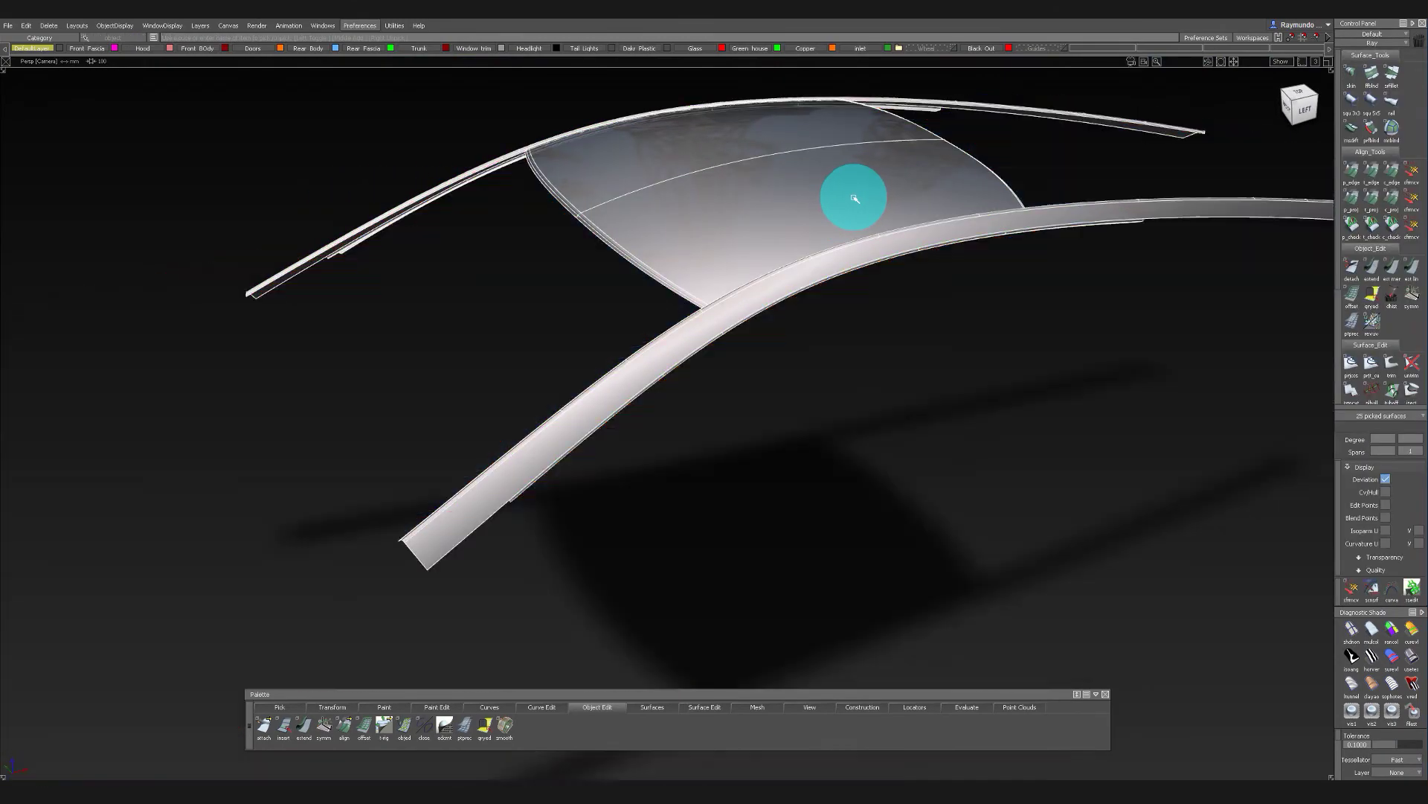
left_click_drag(852, 240, 854, 246, "ctrl+shift")
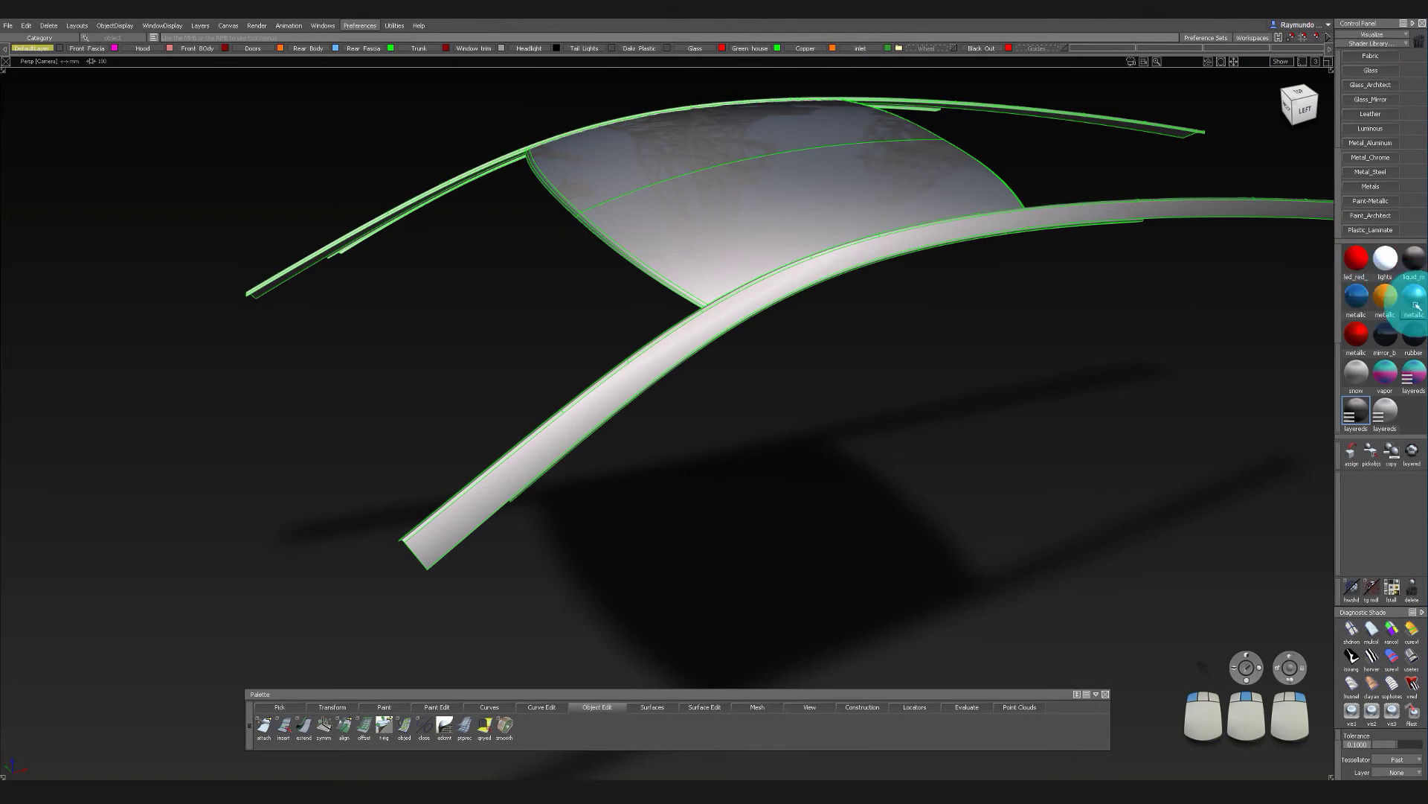
Assign the light blue metallic shader to the roof surfaces and bring back the rest of the car
left_click_drag(1416, 305, 833, 199)
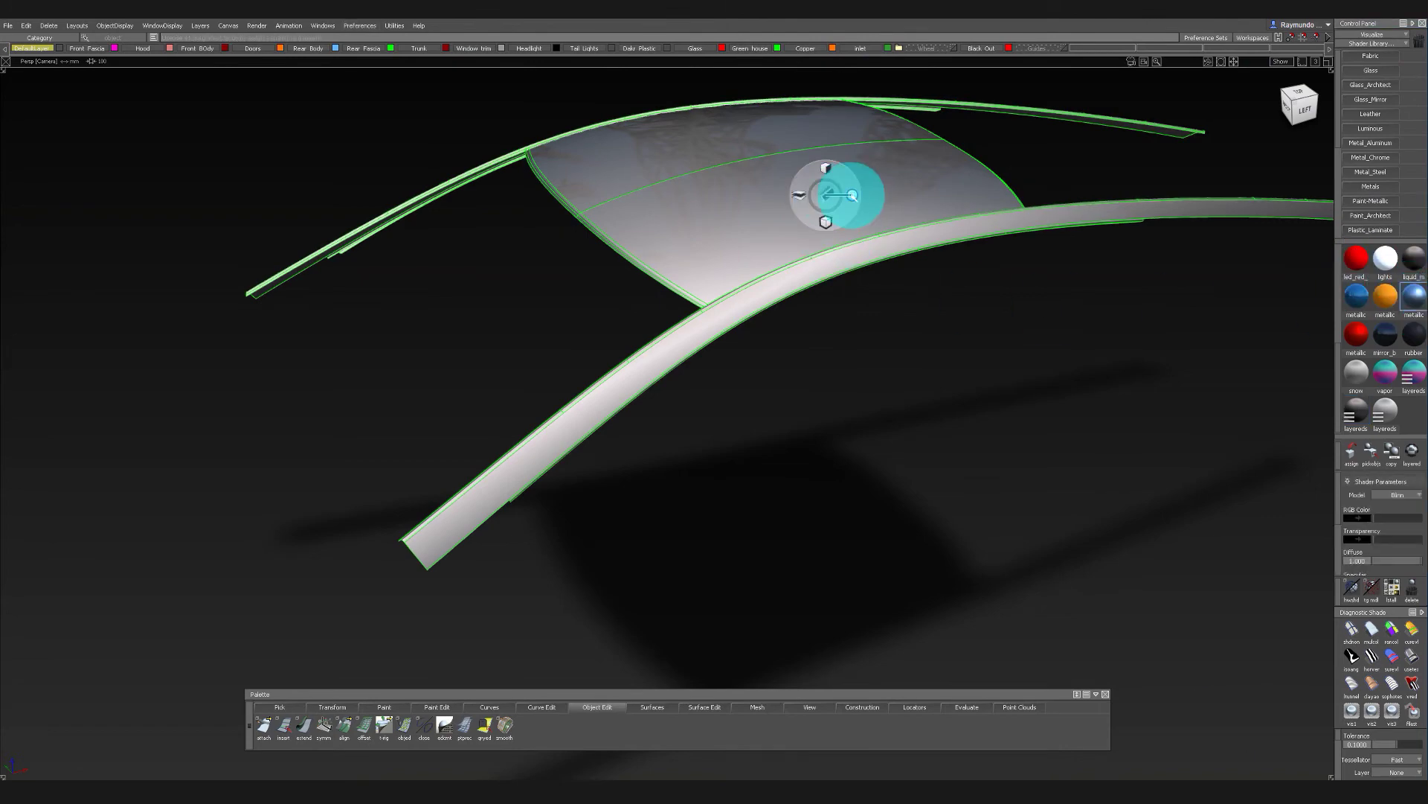
left_click_drag(828, 227, 825, 231)
left_click_drag(670, 350, 669, 386, "alt+shift")
key("alt+s")
left_click_drag(537, 291, 784, 332, "alt+shift")
right_click_drag(783, 332, 705, 358, "alt+shift")
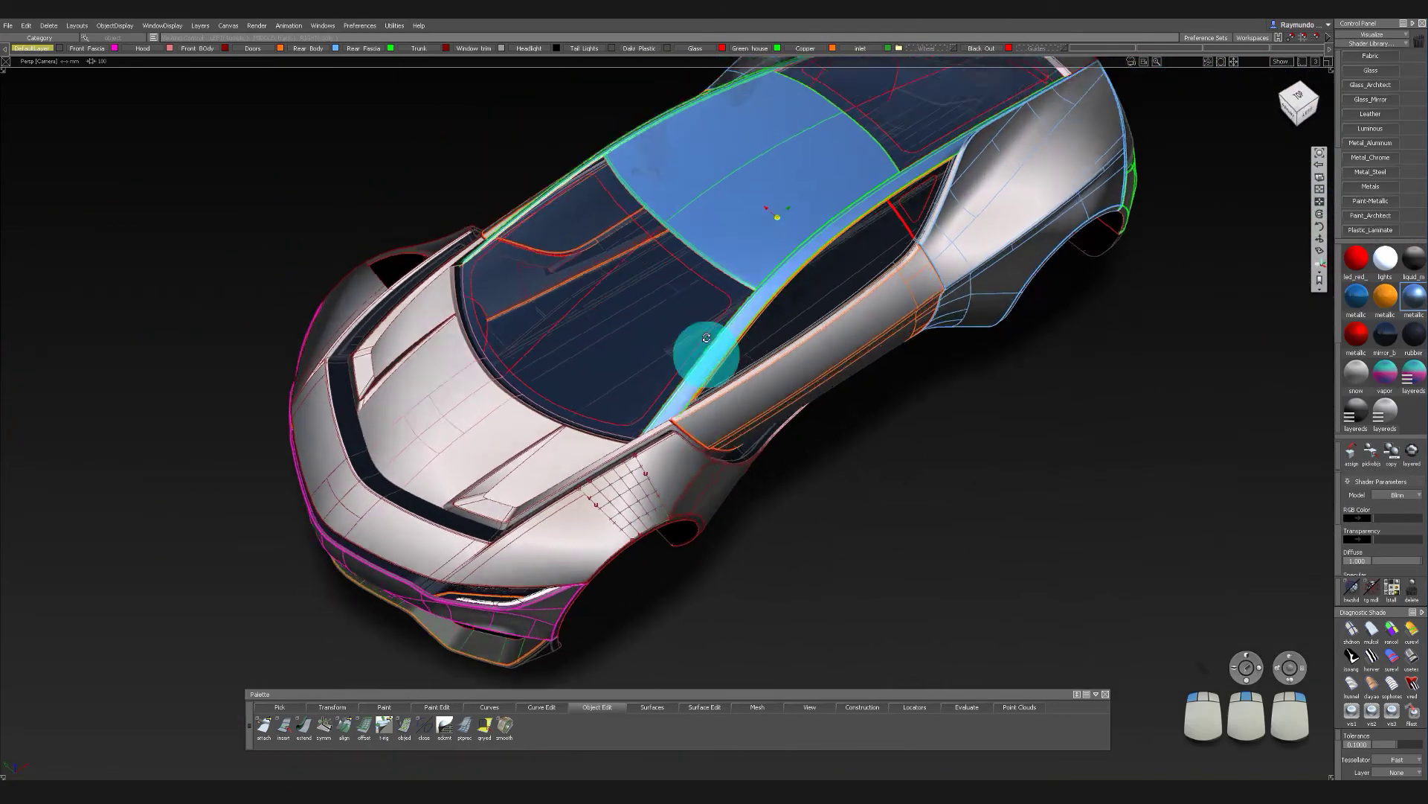
left_click_drag(705, 357, 707, 327, "alt+shift")
Assign the cyan and pink layered shader to the car's body surfaces
left_click_drag(1416, 380, 1027, 250)
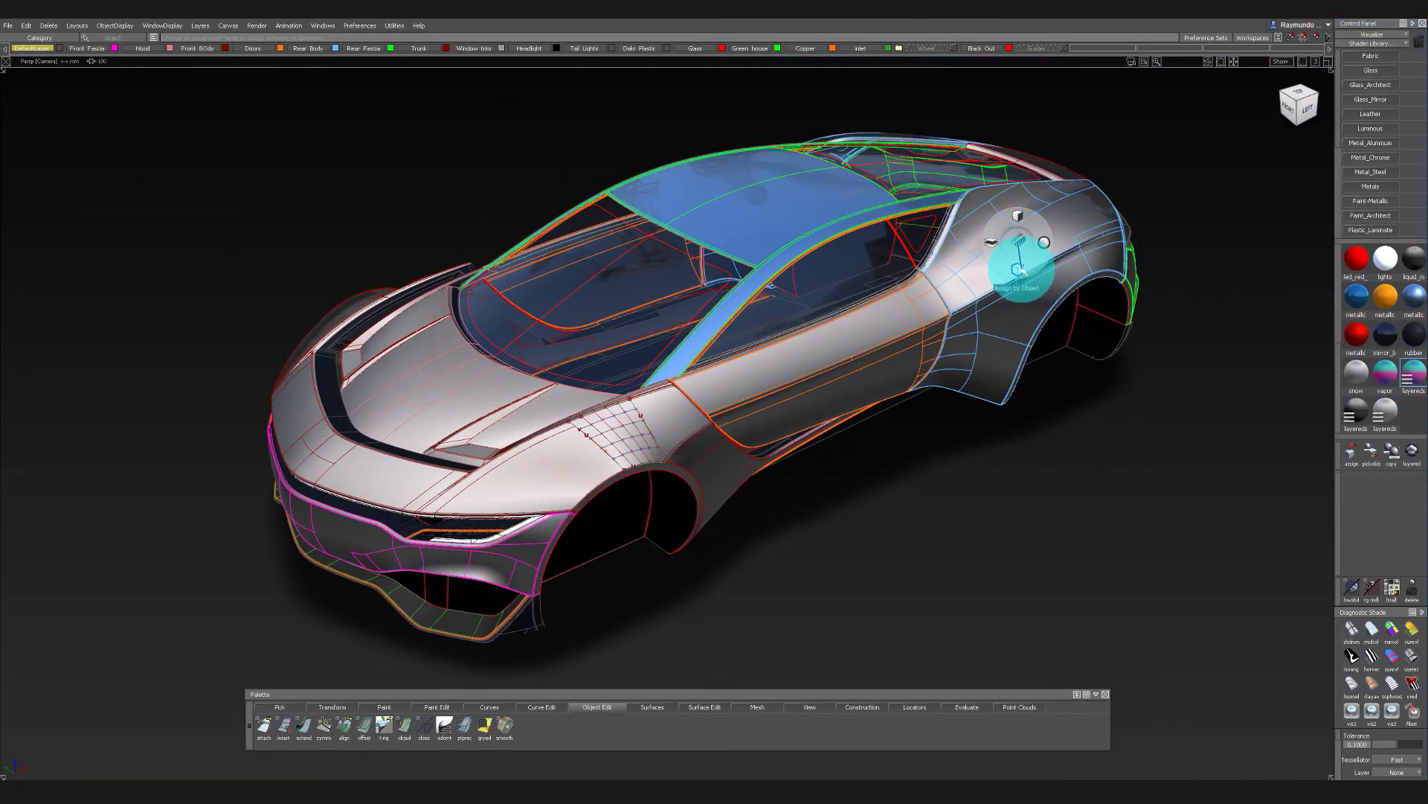
left_click_drag(865, 369, 1030, 131, "alt+shift")
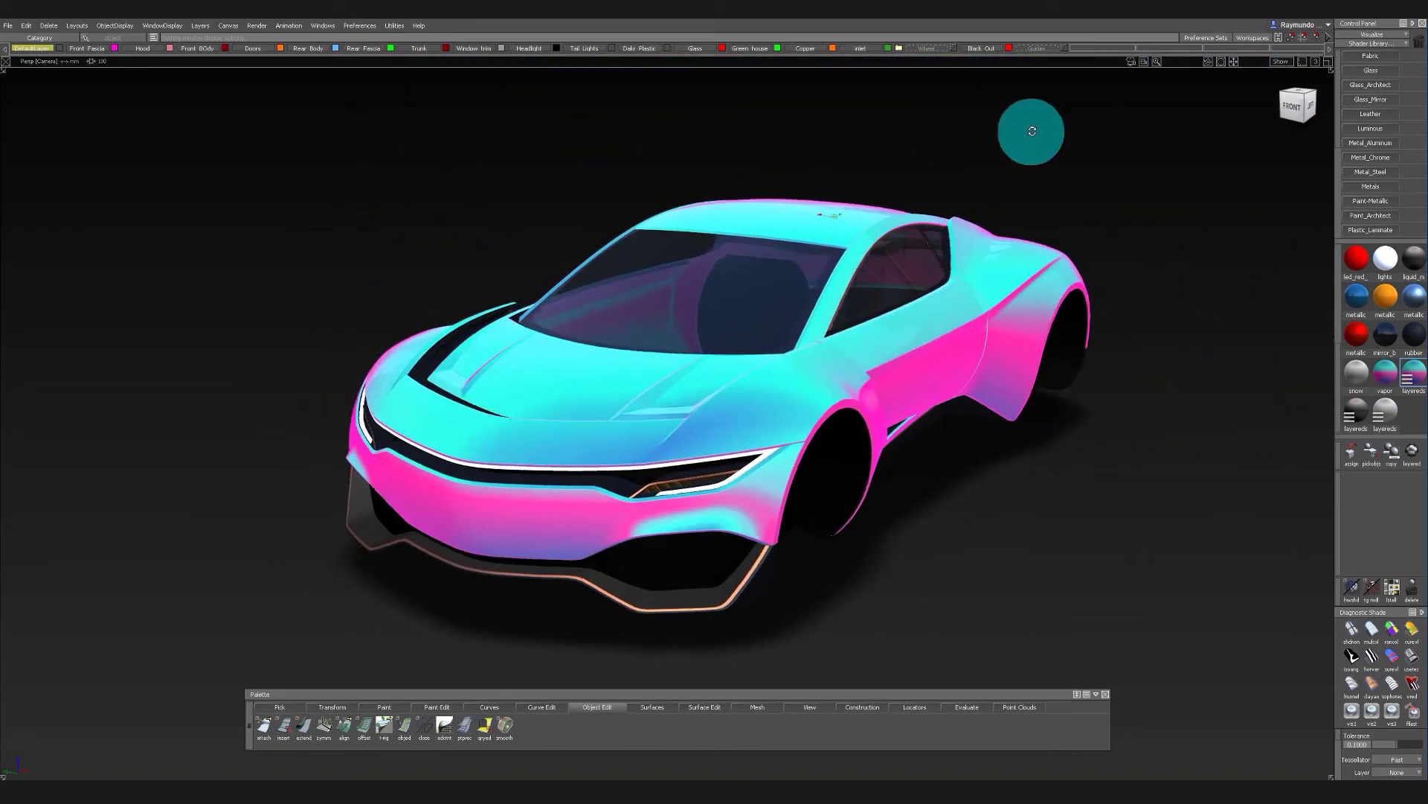
left_click_drag(854, 424, 931, 376, "alt+shift")
right_click_drag(930, 377, 949, 348, "alt+shift")
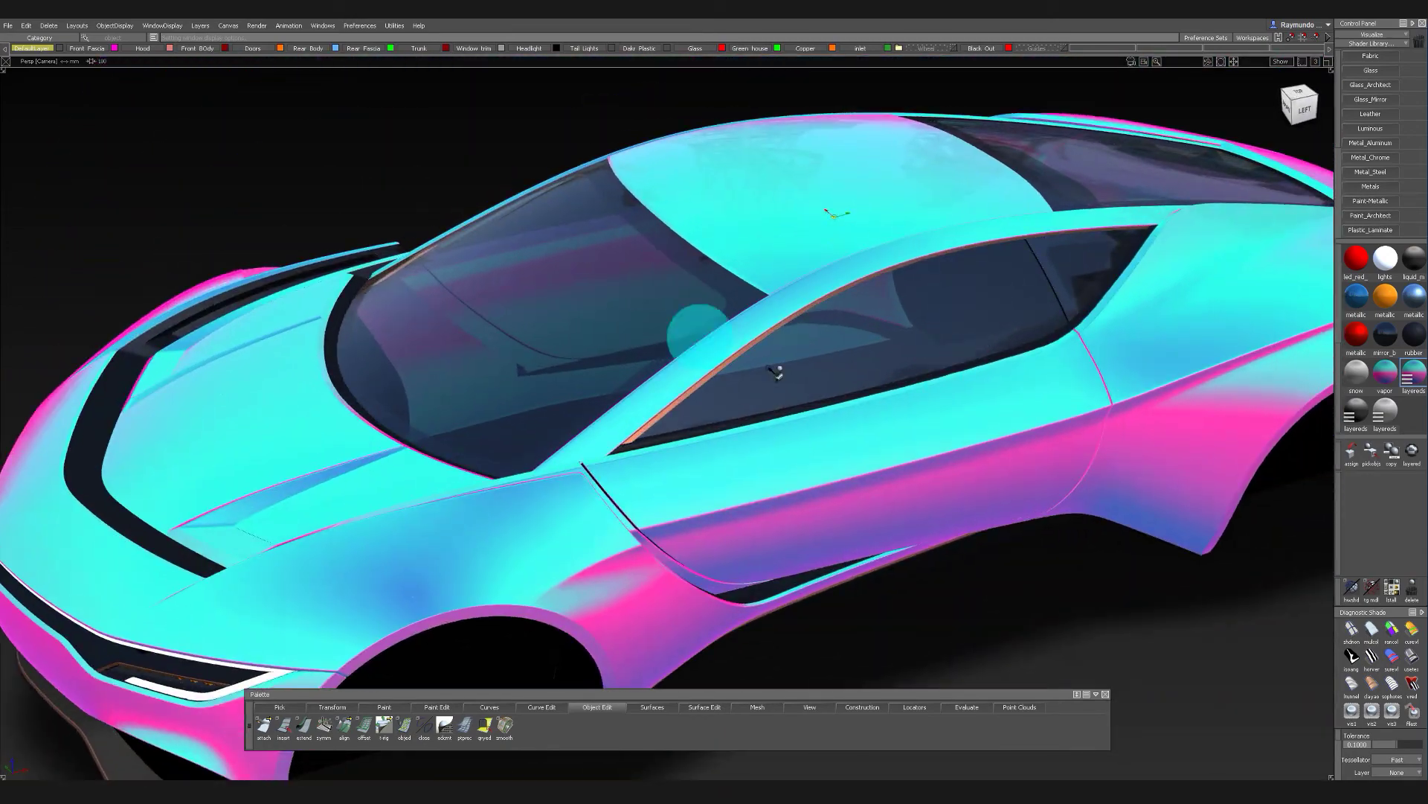
Switch the control panel from Visualize to Default and display the whole car in blue-and-gold diagnostic shading with its surface curves shown
left_click_drag(872, 347, 928, 293, "alt+shift")
right_click_drag(963, 326, 870, 377, "alt+shift")
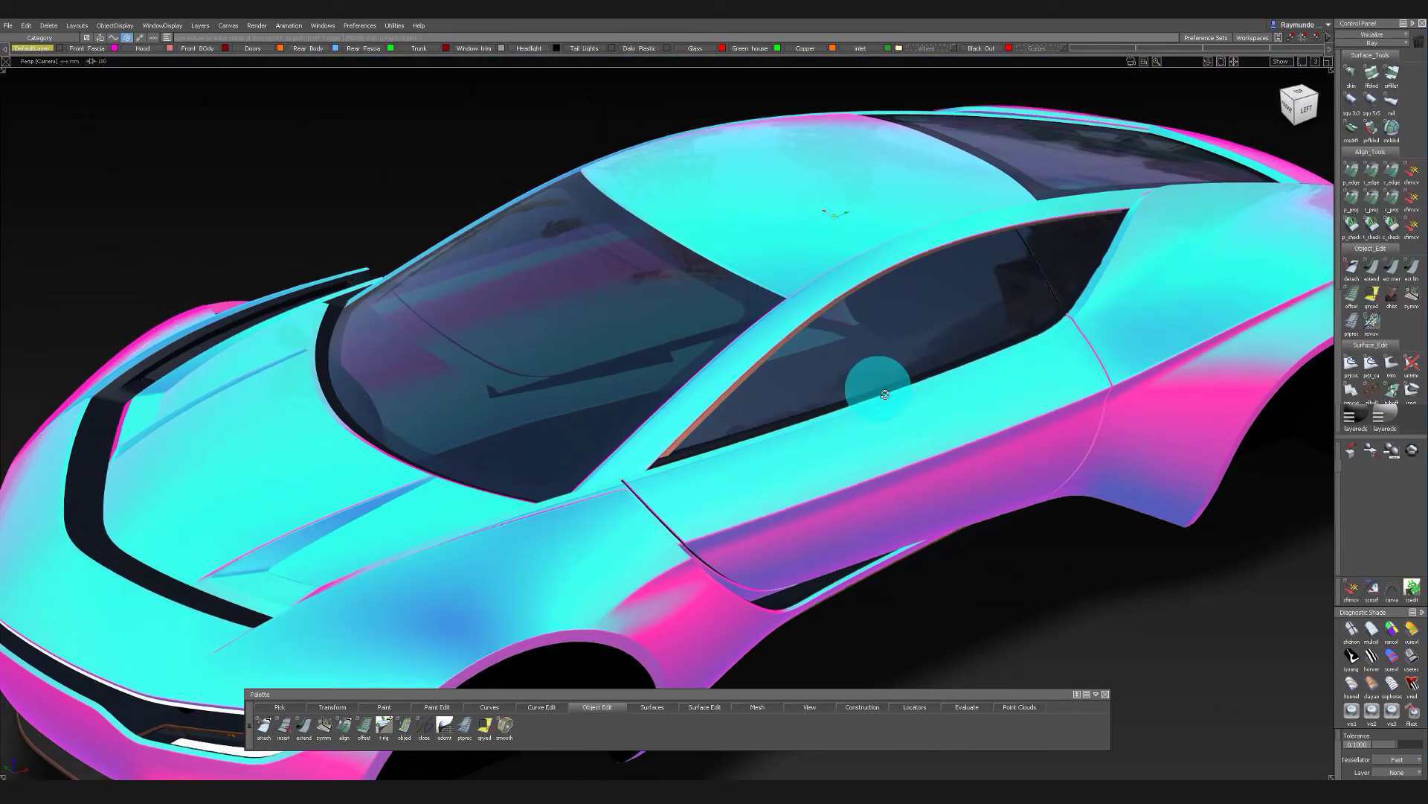
left_click_drag(871, 376, 818, 290, "alt+shift")
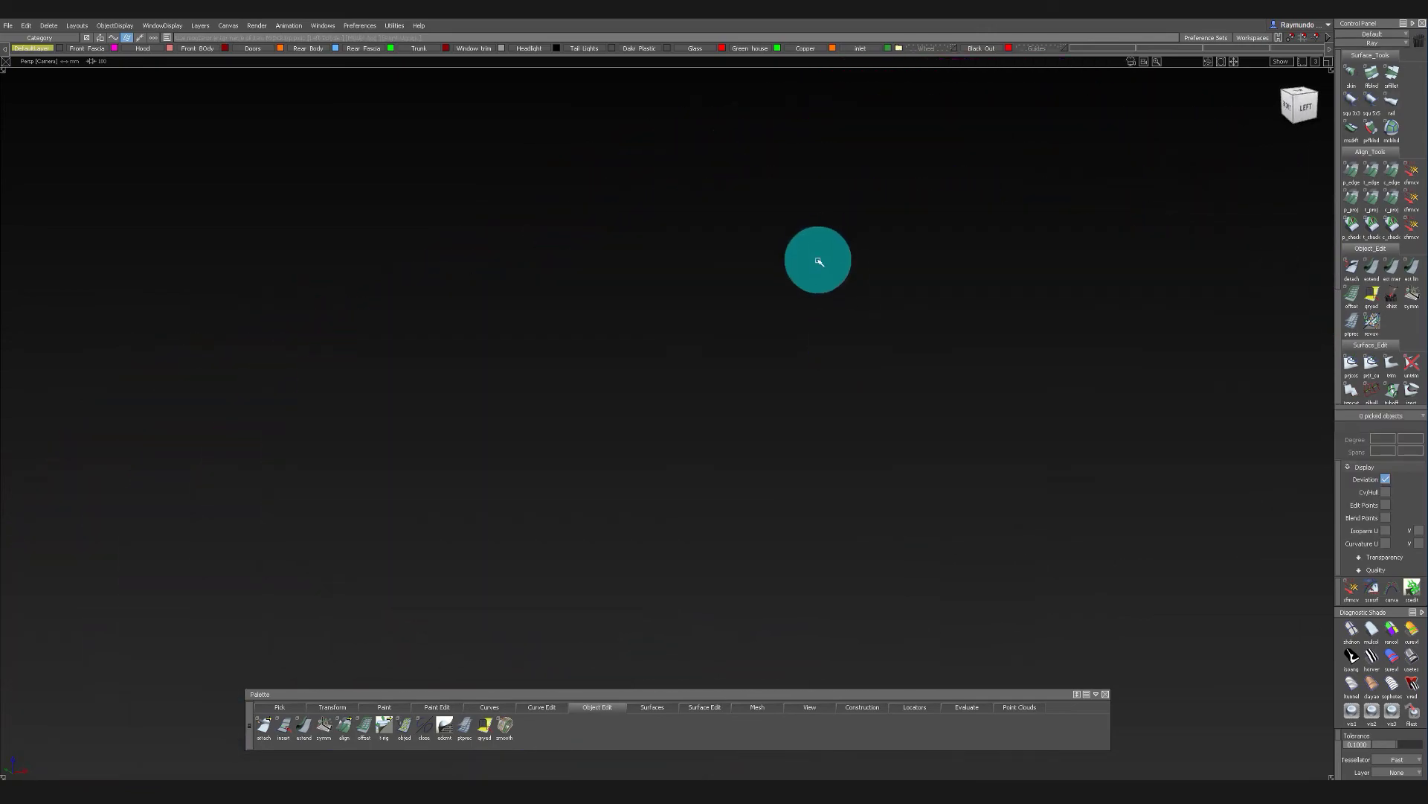
left_click_drag(772, 202, 775, 278, "alt+shift")
right_click_drag(775, 278, 878, 246, "alt+shift")
left_click_drag(878, 246, 829, 147, "alt+shift")
right_click_drag(828, 147, 796, 224, "alt+shift")
left_click_drag(796, 223, 846, 355, "alt+shift")
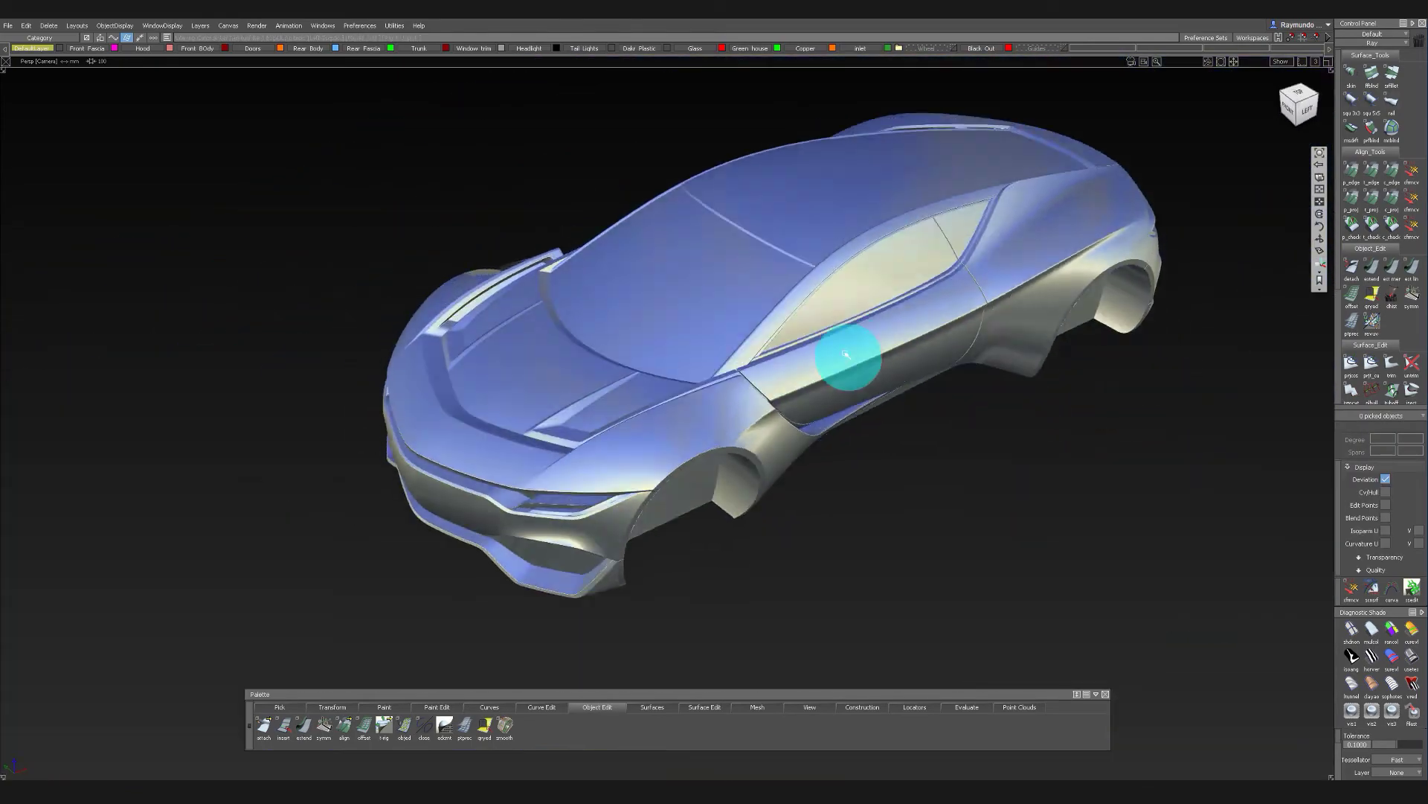
mouse_move(846, 355)
right_mouse_down("alt+shift")
mouse_move(944, 306)
mouse_move(893, 313)
right_mouse_up("alt+shift")
mouse_move(893, 313)
left_mouse_down("alt+shift")
mouse_move(940, 233)
mouse_move(829, 261)
mouse_move(513, 285)
mouse_move(660, 334)
mouse_move(747, 225)
mouse_move(823, 230)
left_mouse_up("alt+shift")
right_click_drag(823, 230, 843, 258, "alt+shift")
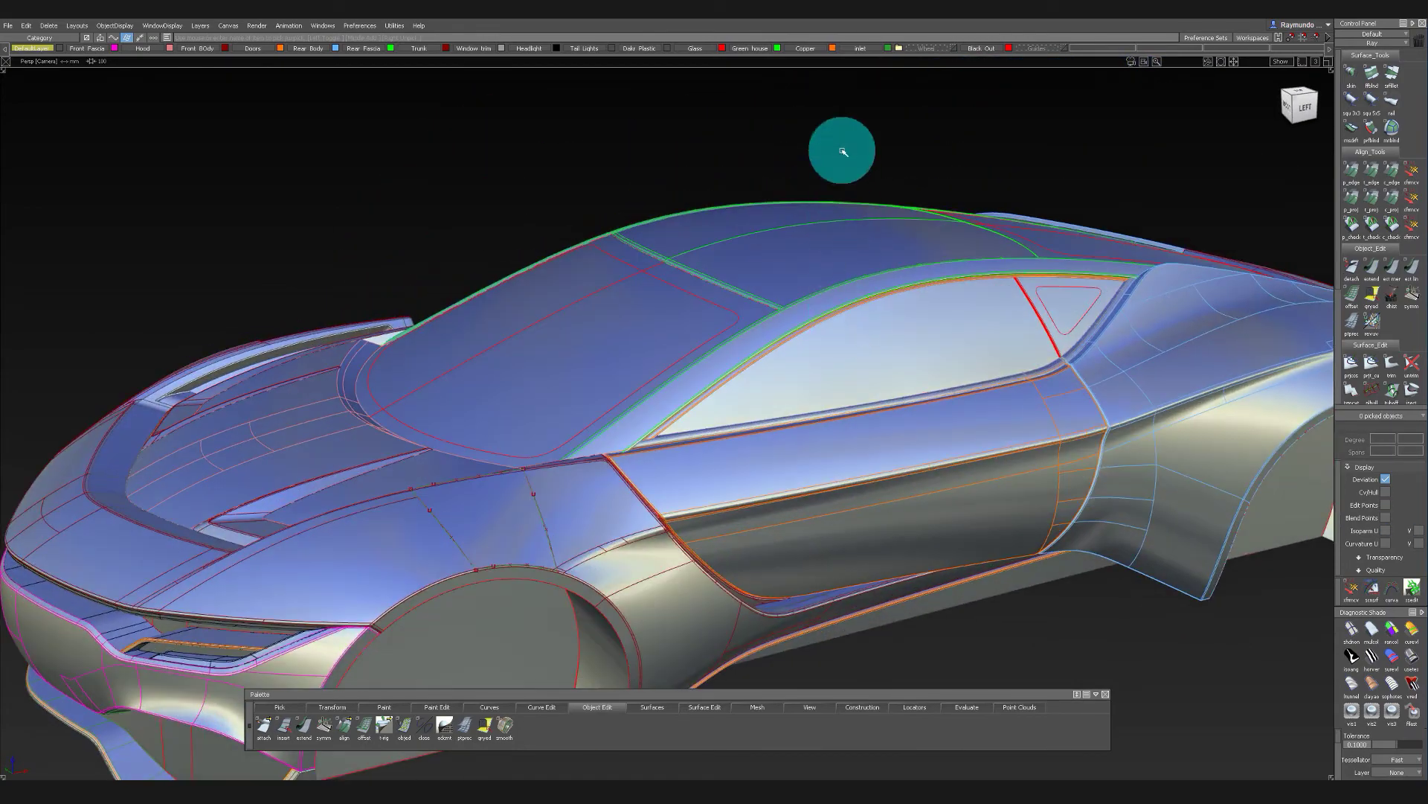
Bring up the pick marking menu and review its picking options, including Pick Surface
left_click(854, 199, "ctrl+shift")
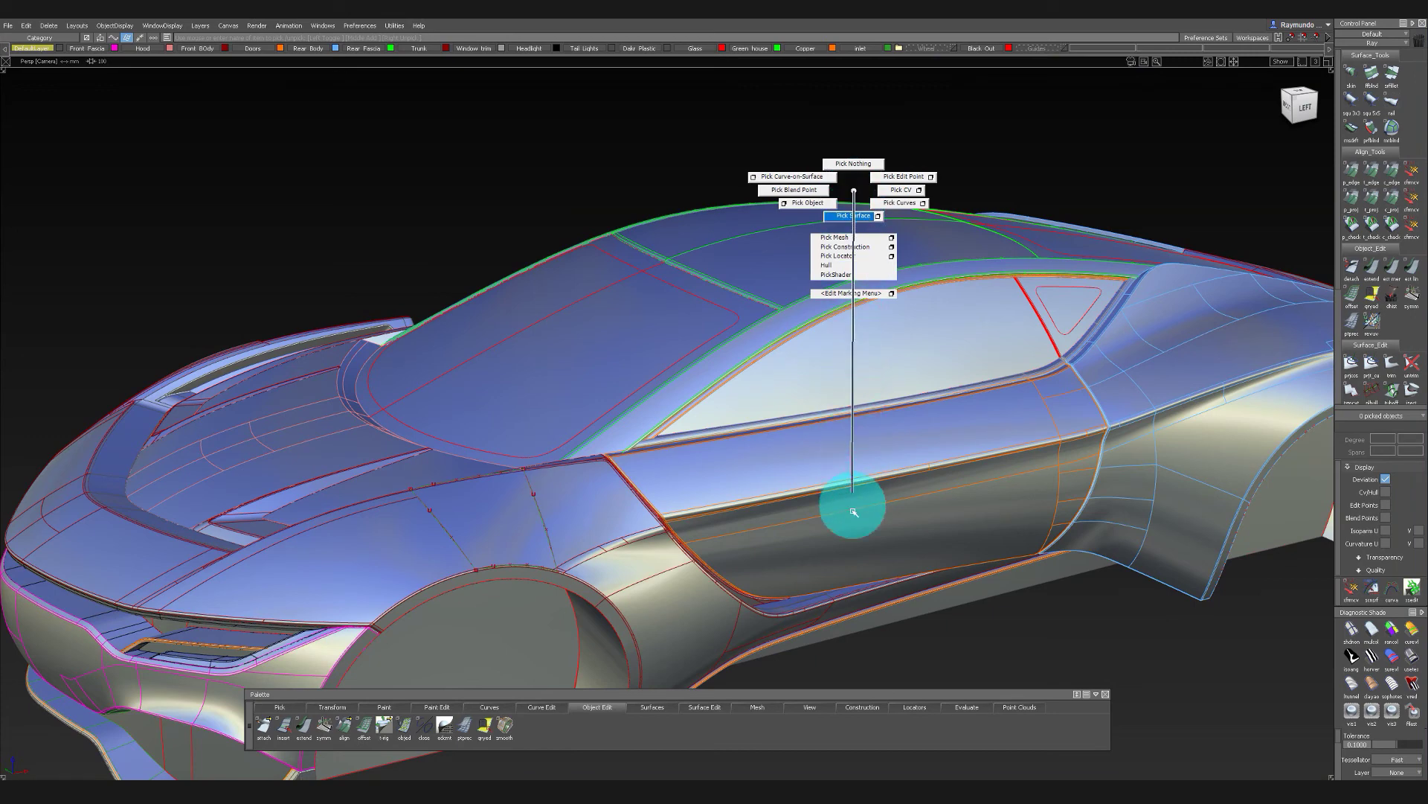
left_click_drag(855, 511, 848, 433, "ctrl+shift")
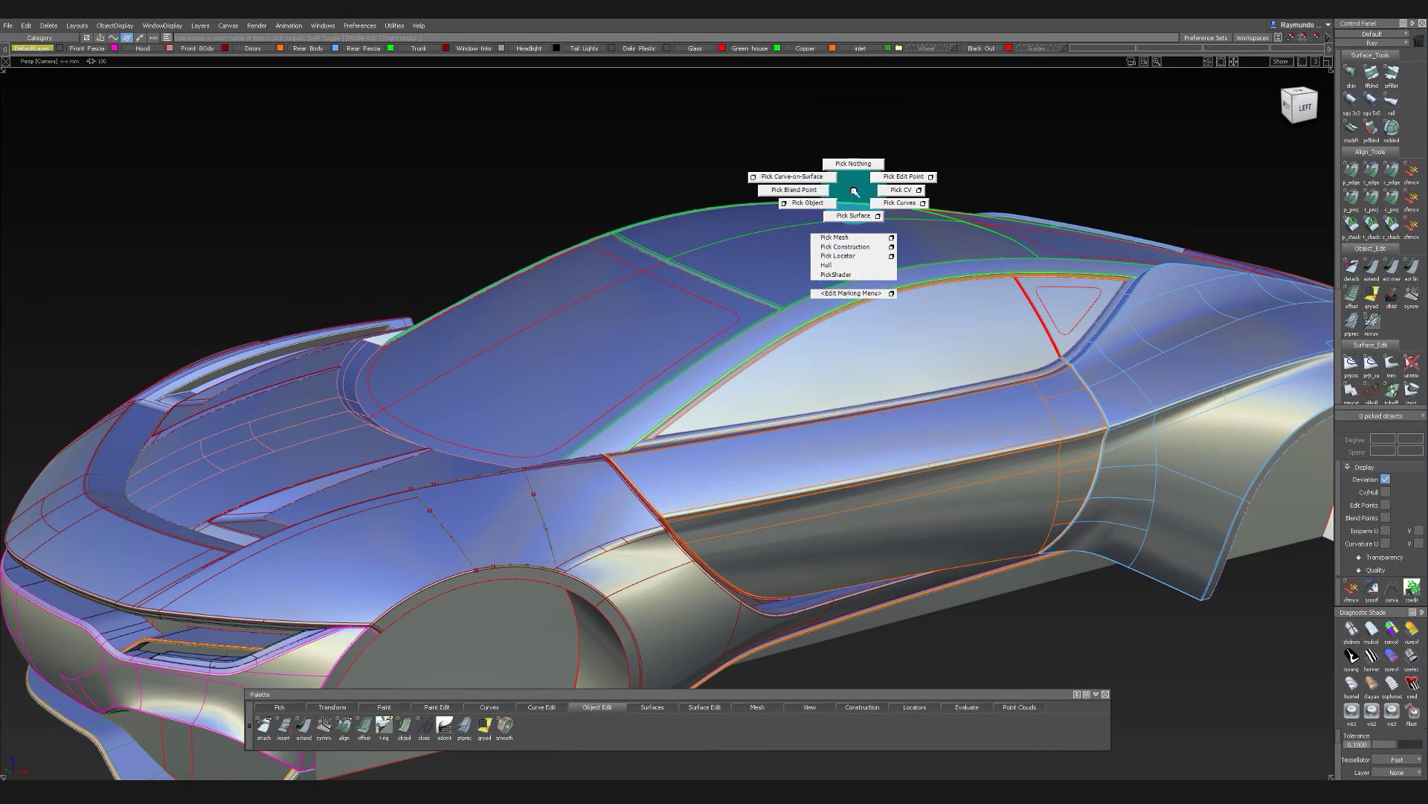
mouse_move(854, 191)
left_mouse_down("ctrl+shift")
mouse_move(854, 510)
mouse_move(855, 191)
left_mouse_up("ctrl+shift")
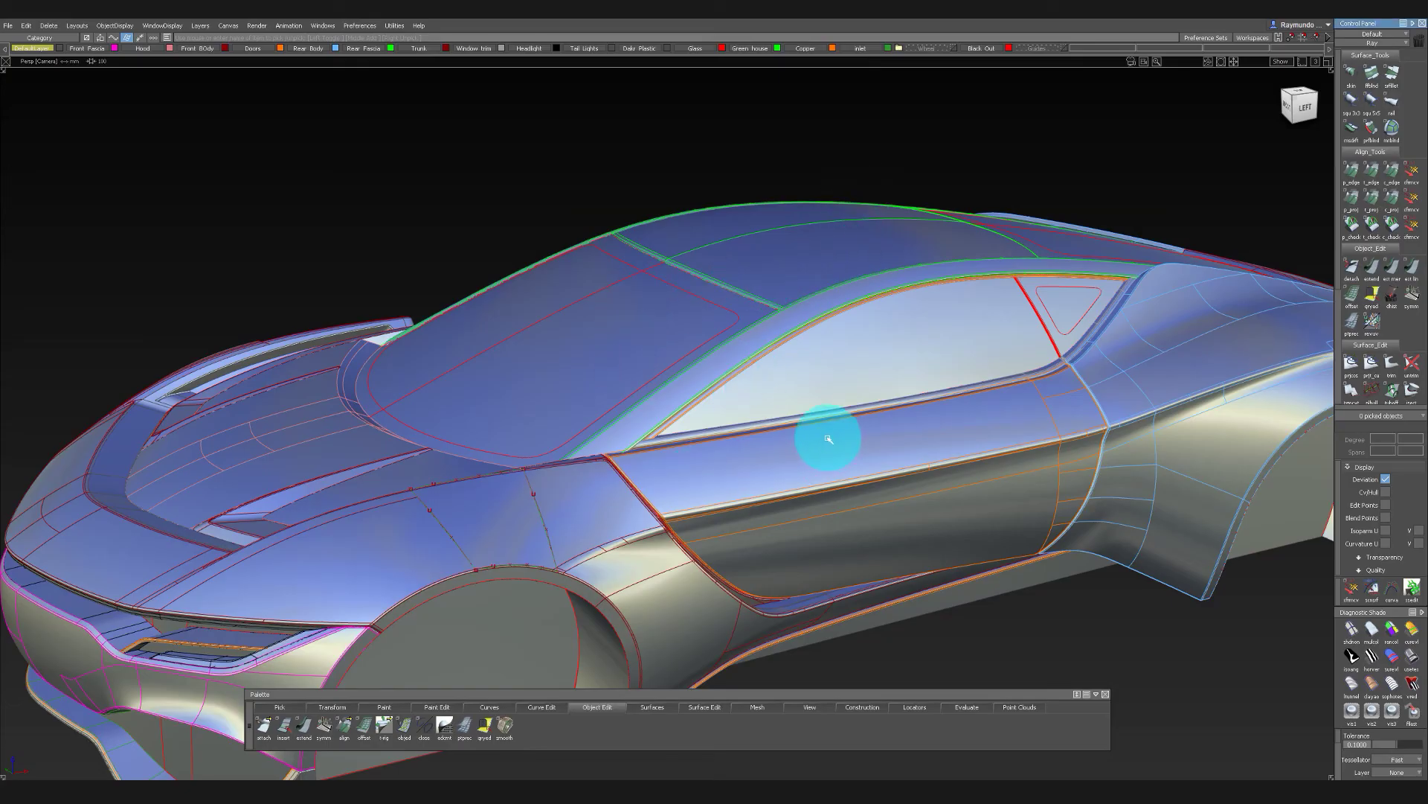
Try the p_edge and c_edge align tools, and open and close the Blend Curve Toolbox
left_click_drag(999, 203, 923, 180, "alt+shift")
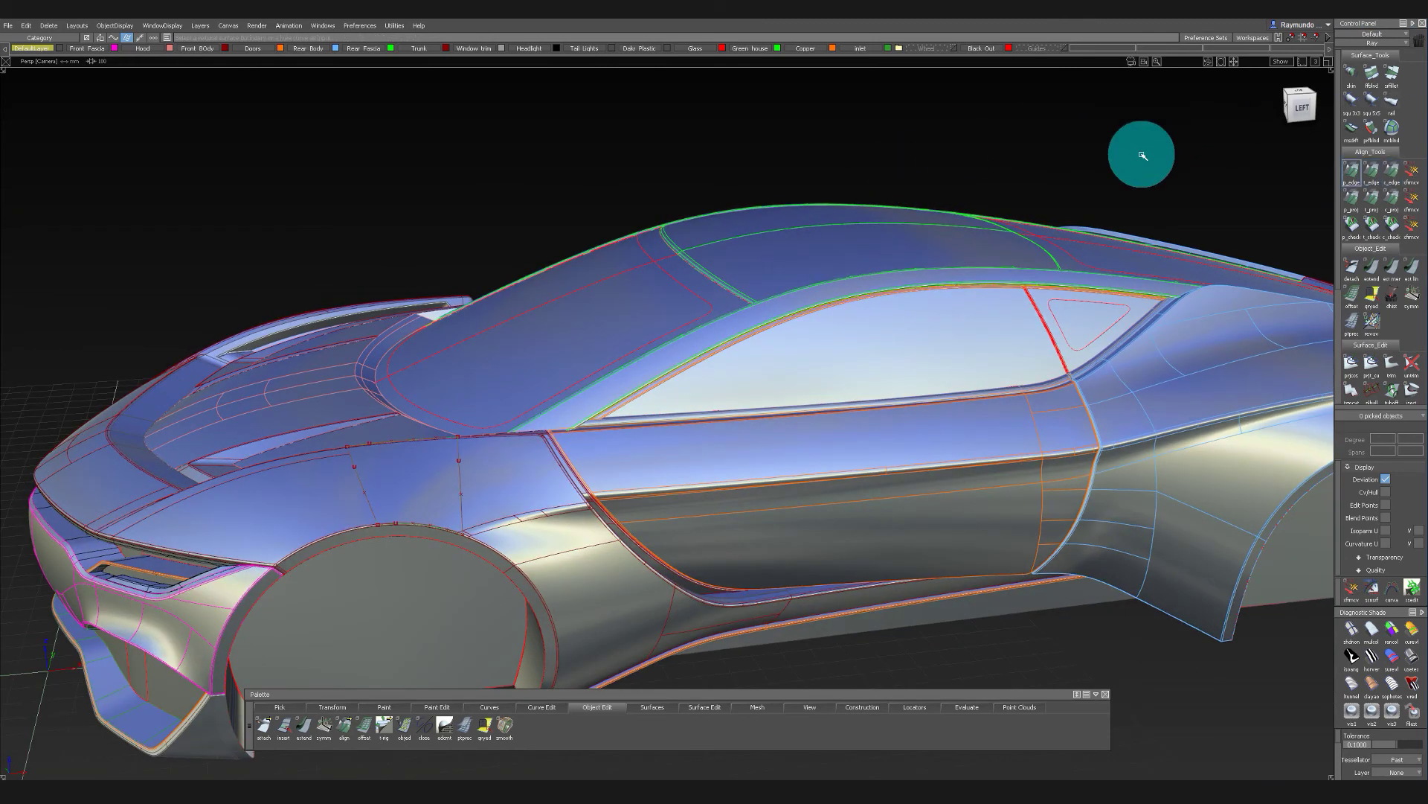
left_click_drag(1160, 164, 1219, 194, "ctrl+shift")
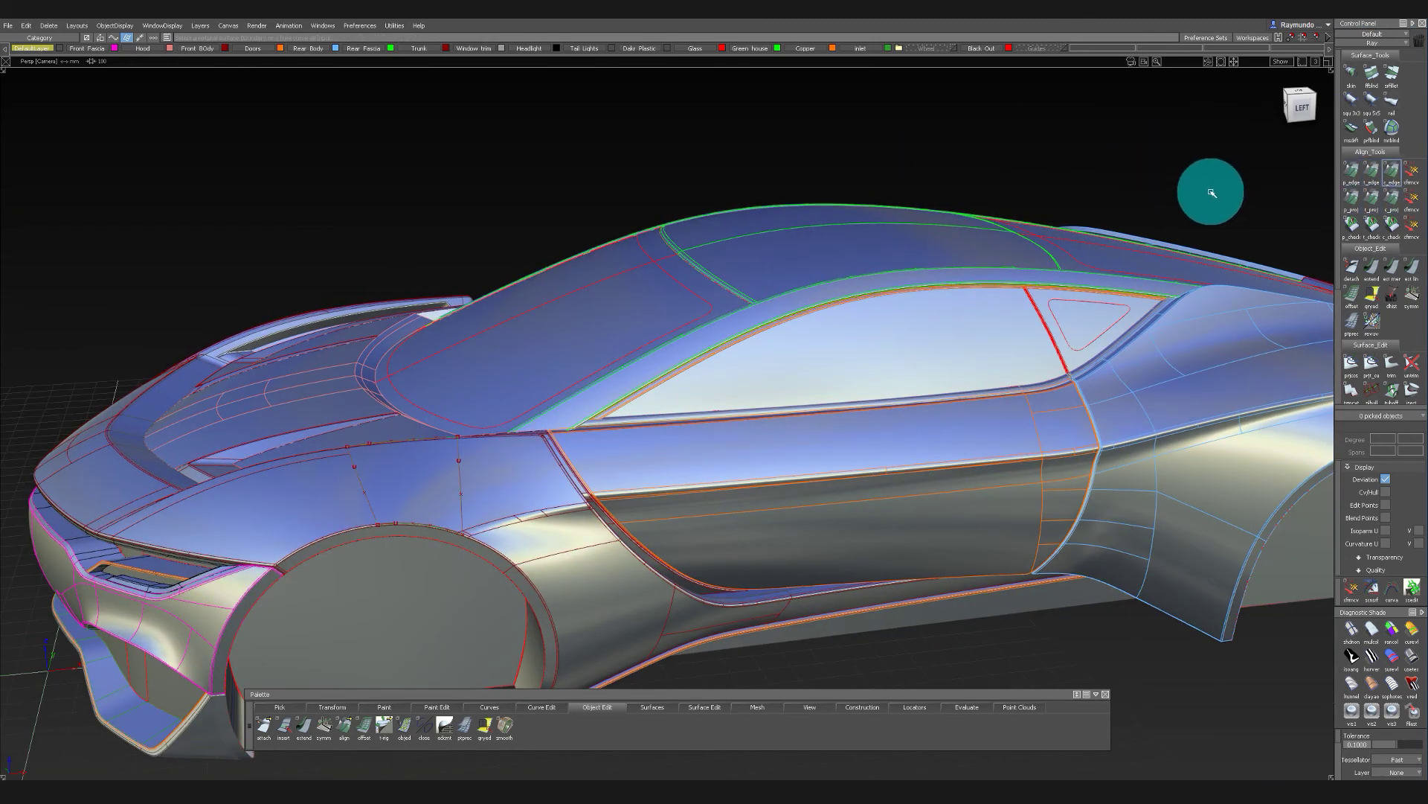
left_click(1350, 220)
scroll(1362, 234, "down", 5)
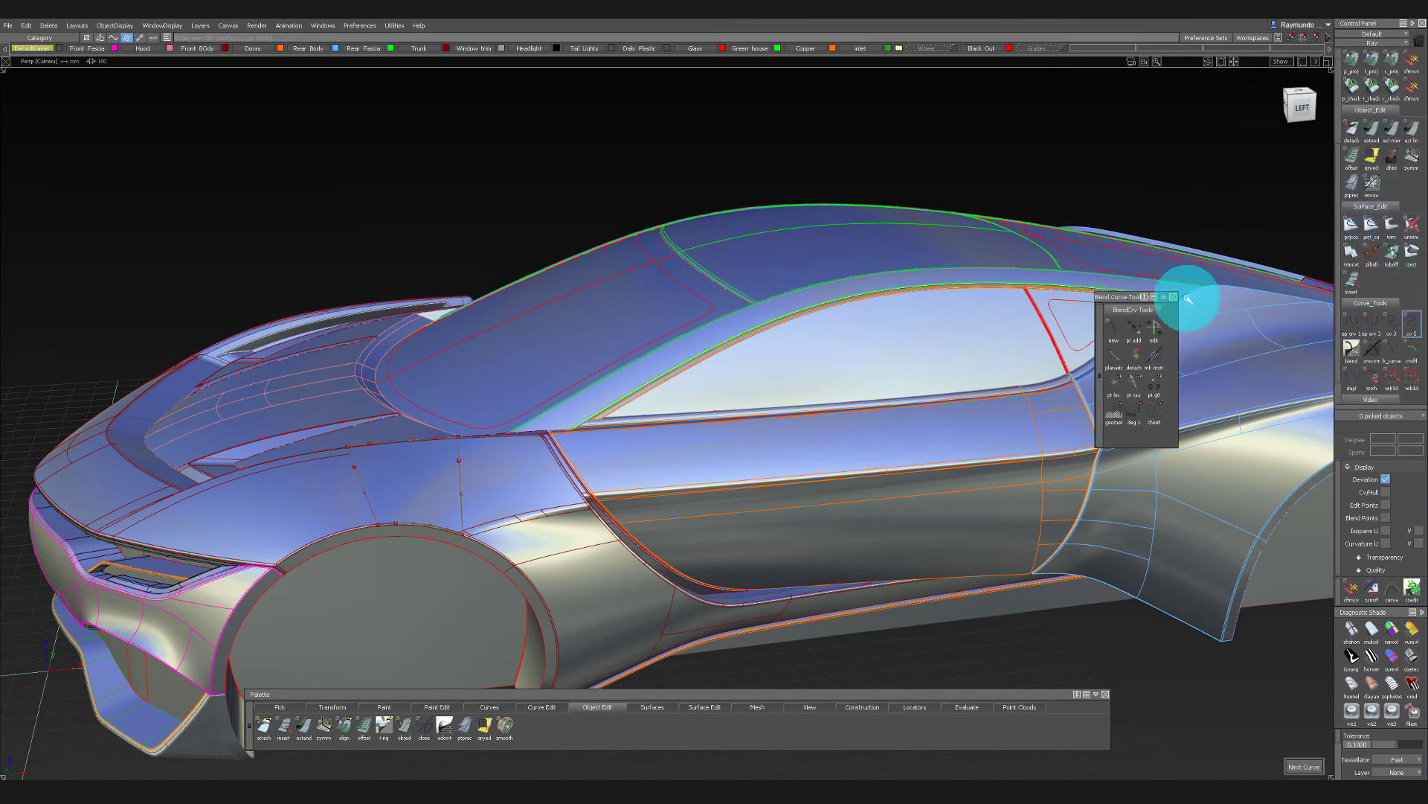
left_click(1173, 297)
Examine the finished car body in the orthographic top view and from the left side in perspective
right_click_drag(1139, 232, 1109, 246, "alt+shift")
left_click_drag(1110, 246, 1094, 282, "alt+shift")
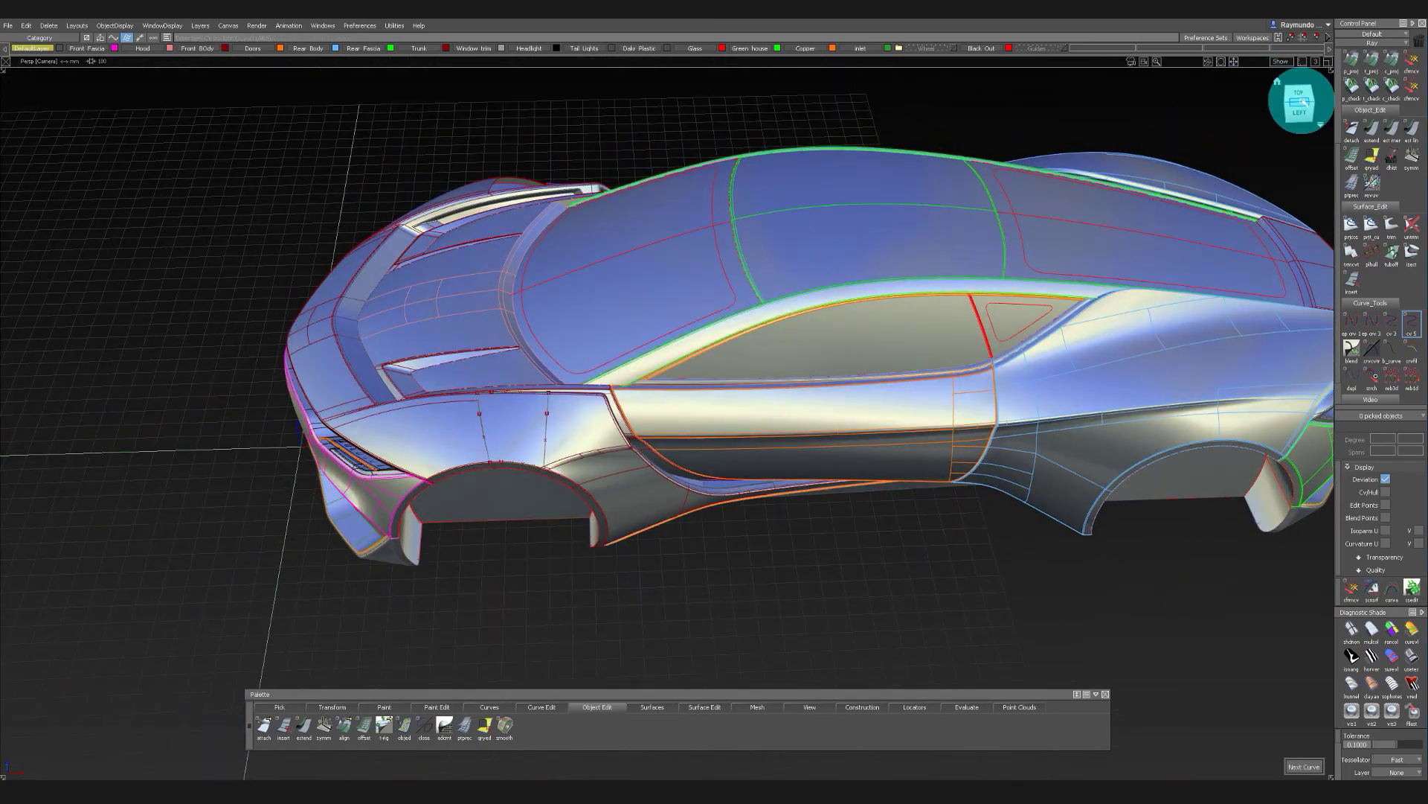
left_click(1302, 93)
left_click(1299, 94)
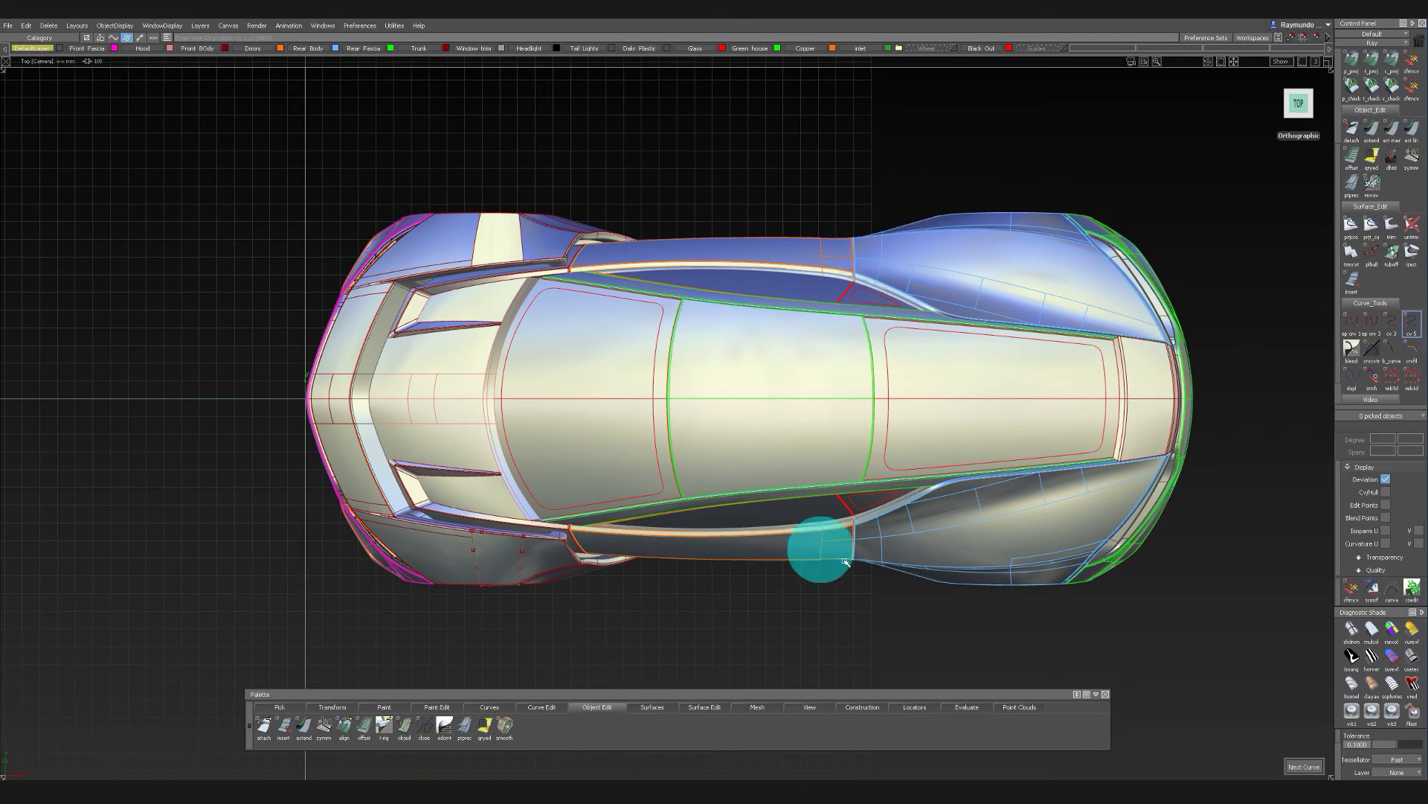
left_click_drag(819, 532, 493, 377, "alt+shift")
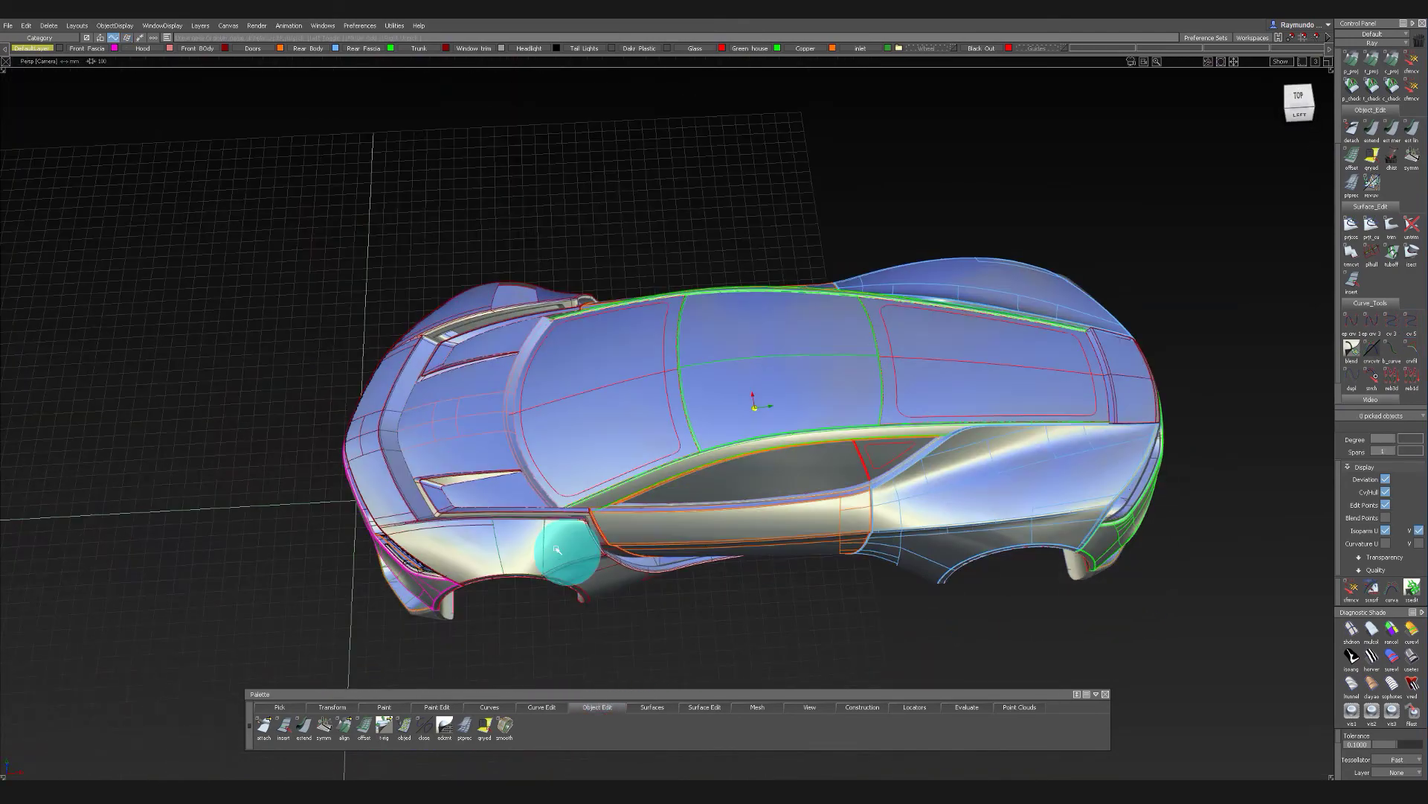
left_click_drag(557, 550, 294, 366, "alt+shift")
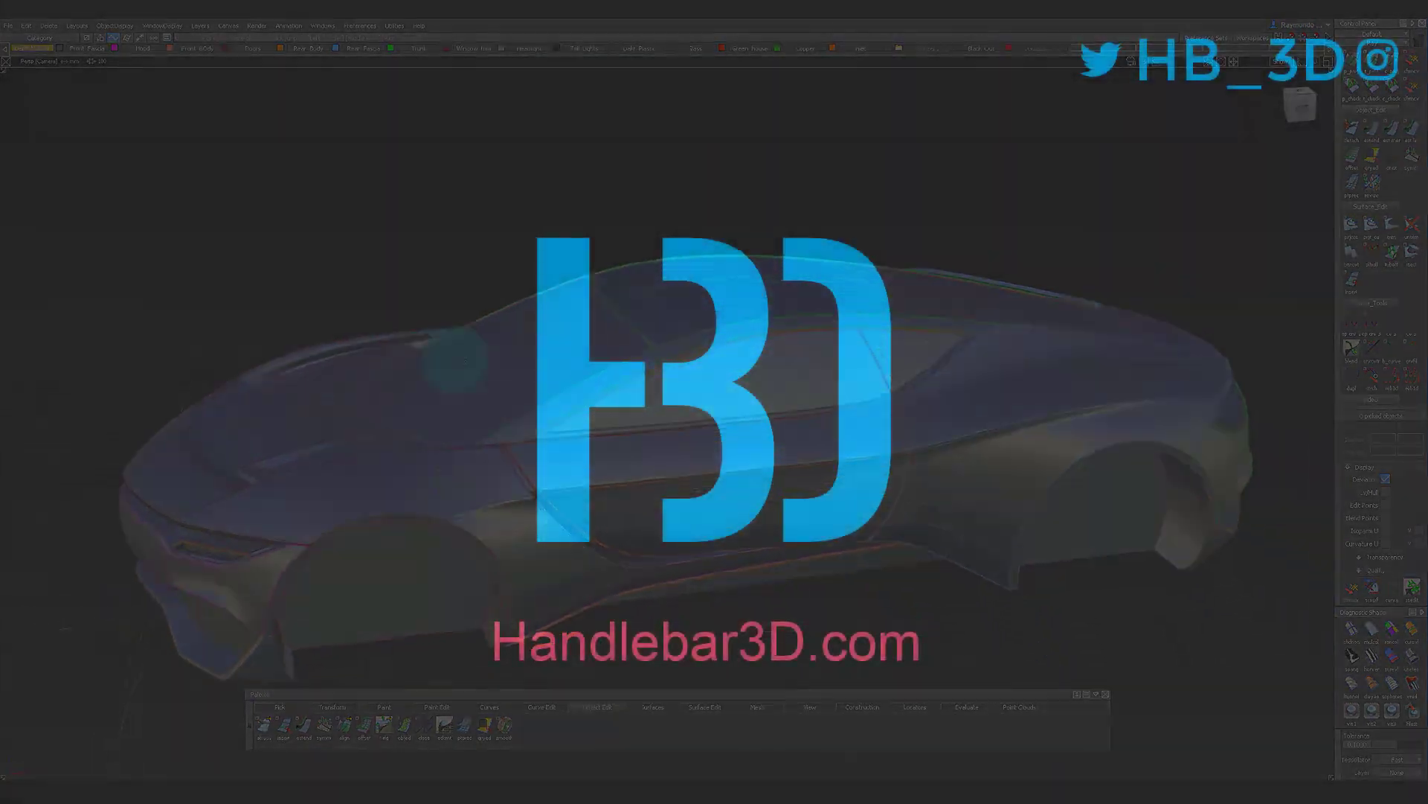